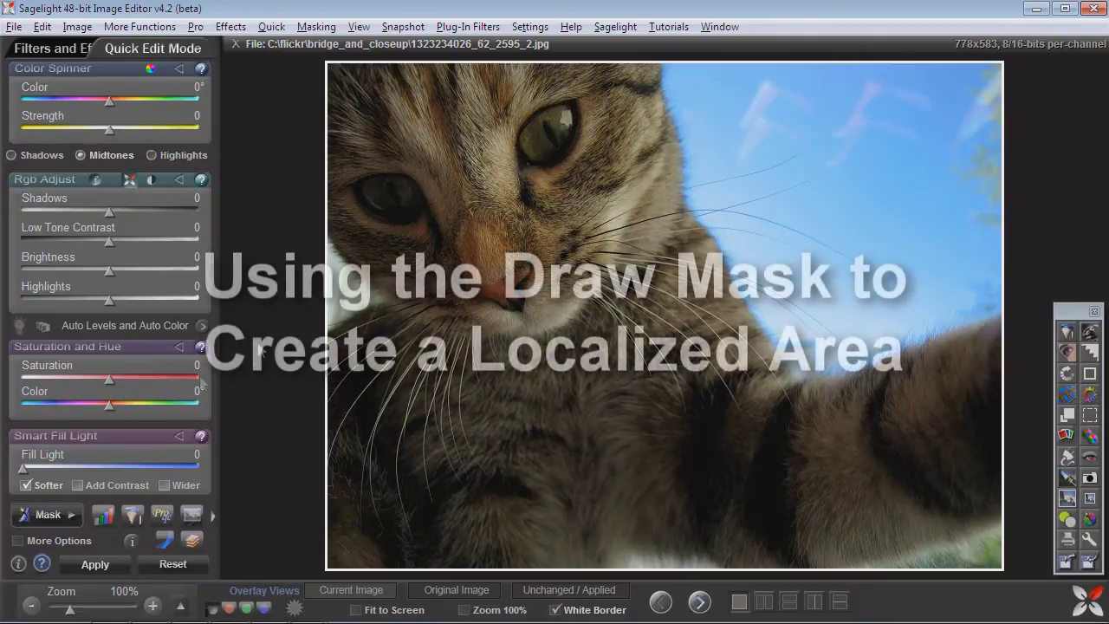
- Brighten the cat photo with Fill Light 56 and drop Saturation to -100
drag(26, 466, 114, 469)
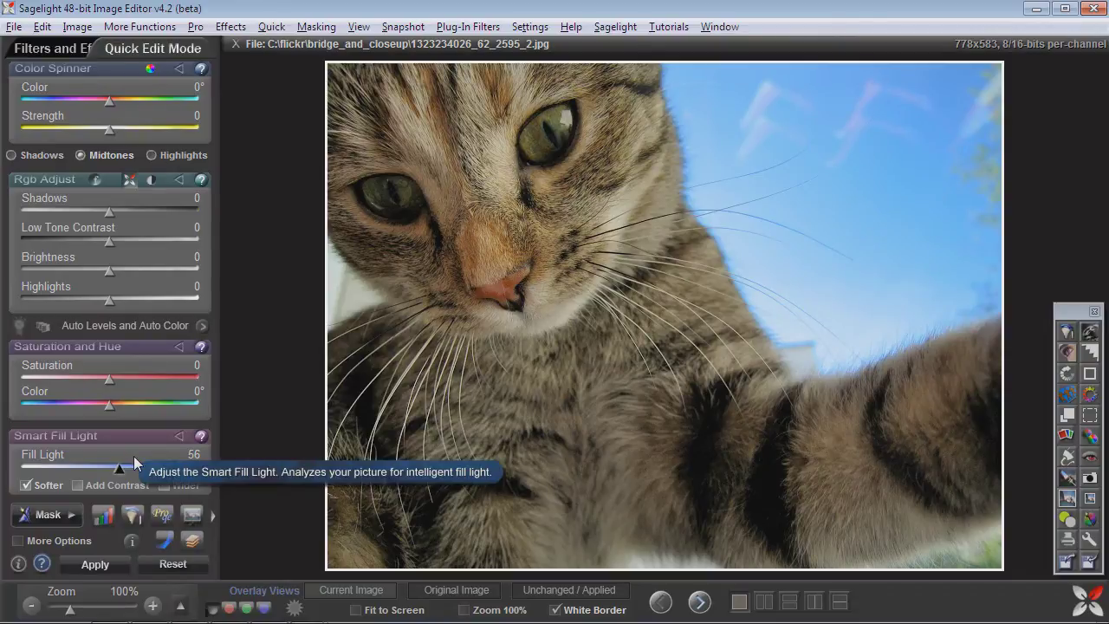
drag(109, 380, 37, 382)
- Reset all adjustments and start drawing a mask by hand
click(173, 563)
click(52, 514)
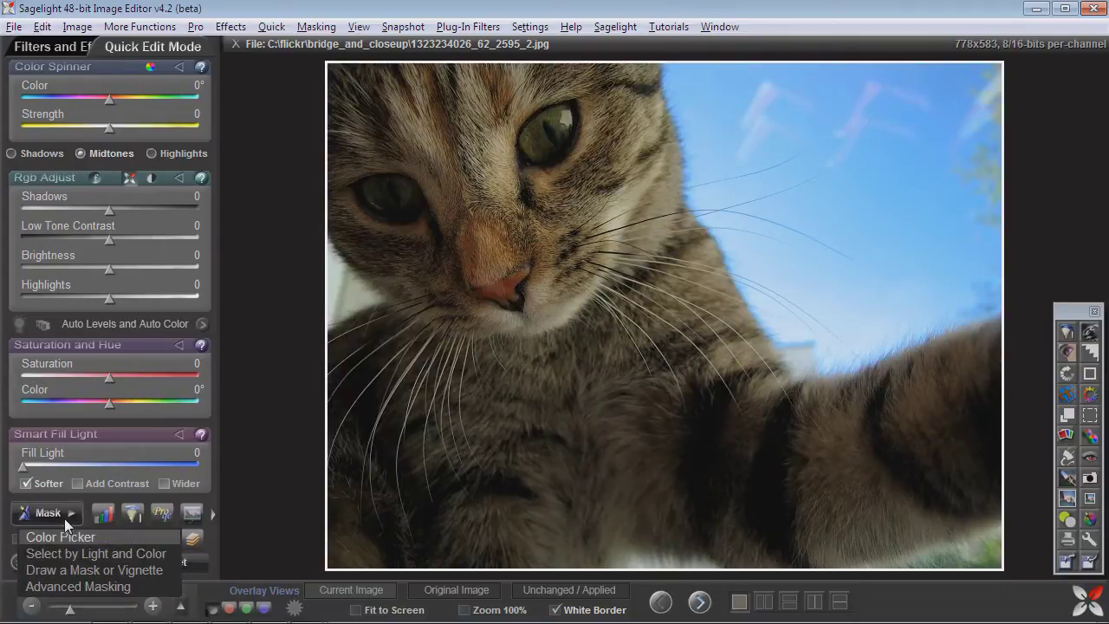
click(82, 565)
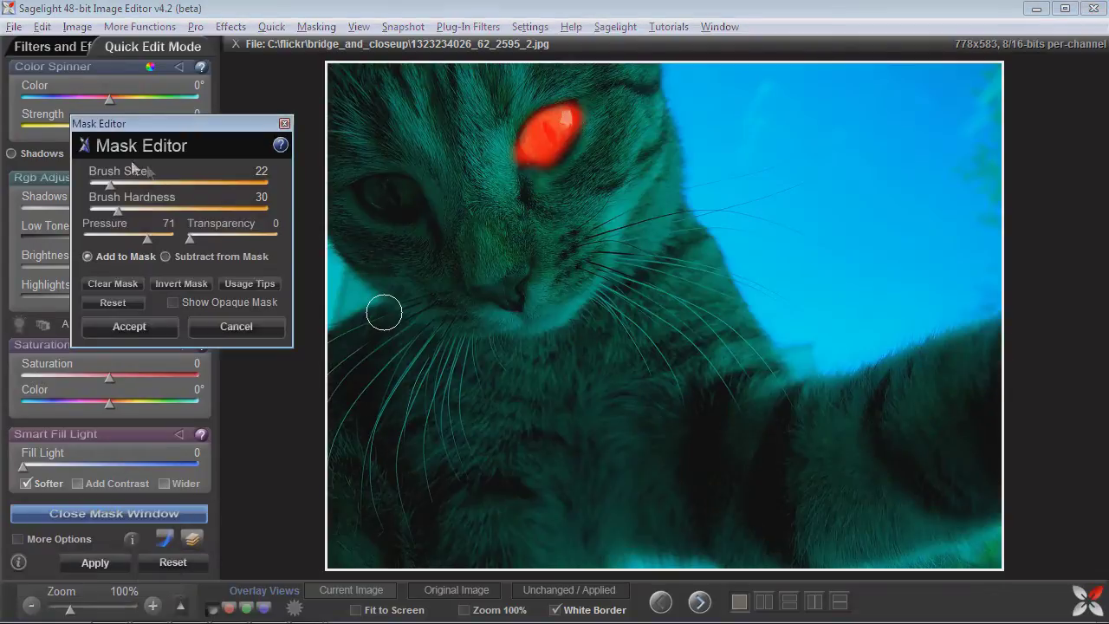
- Clear the trial mask, then paint and accept a mask over the cat's face with brush size 57
click(113, 283)
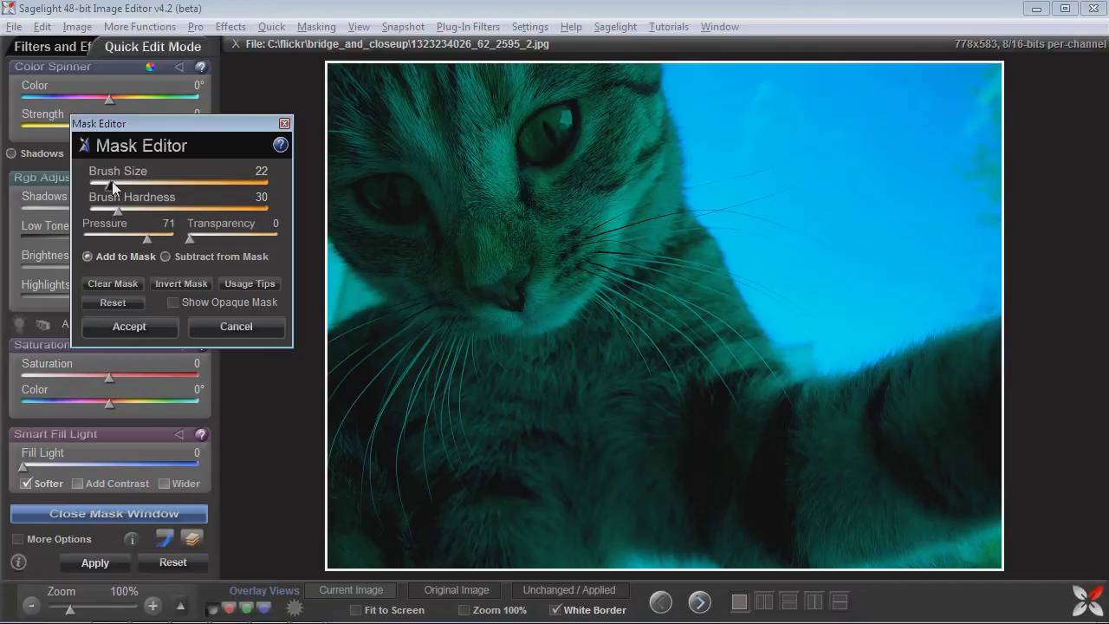
mouse_move(111, 184)
mouse_down()
mouse_move(150, 189)
mouse_move(140, 191)
mouse_up()
mouse_move(451, 190)
mouse_down()
mouse_move(375, 133)
mouse_move(407, 206)
mouse_move(559, 205)
mouse_move(464, 142)
mouse_move(509, 194)
mouse_move(559, 175)
mouse_move(532, 171)
mouse_move(524, 223)
mouse_move(569, 132)
mouse_move(485, 156)
mouse_move(534, 178)
mouse_move(578, 126)
mouse_move(487, 240)
mouse_move(444, 250)
mouse_move(501, 268)
mouse_move(417, 234)
mouse_move(502, 257)
mouse_move(517, 227)
mouse_move(486, 247)
mouse_up()
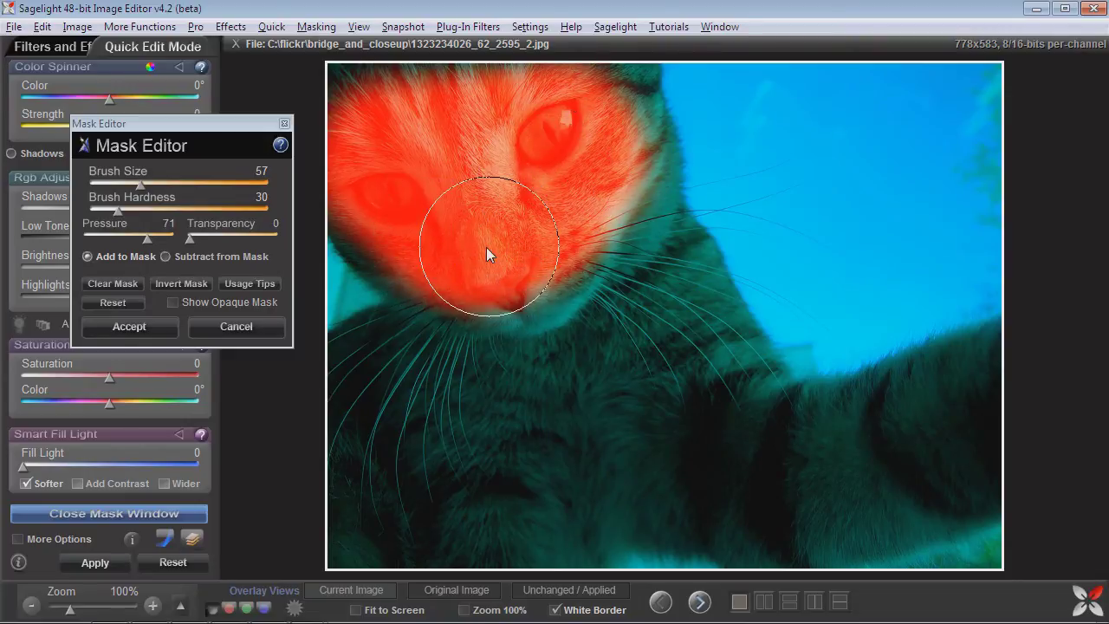
click(151, 329)
- Move the mask window aside and try feather and range settings, leaving Feather at 0
drag(700, 188, 863, 184)
drag(783, 262, 855, 258)
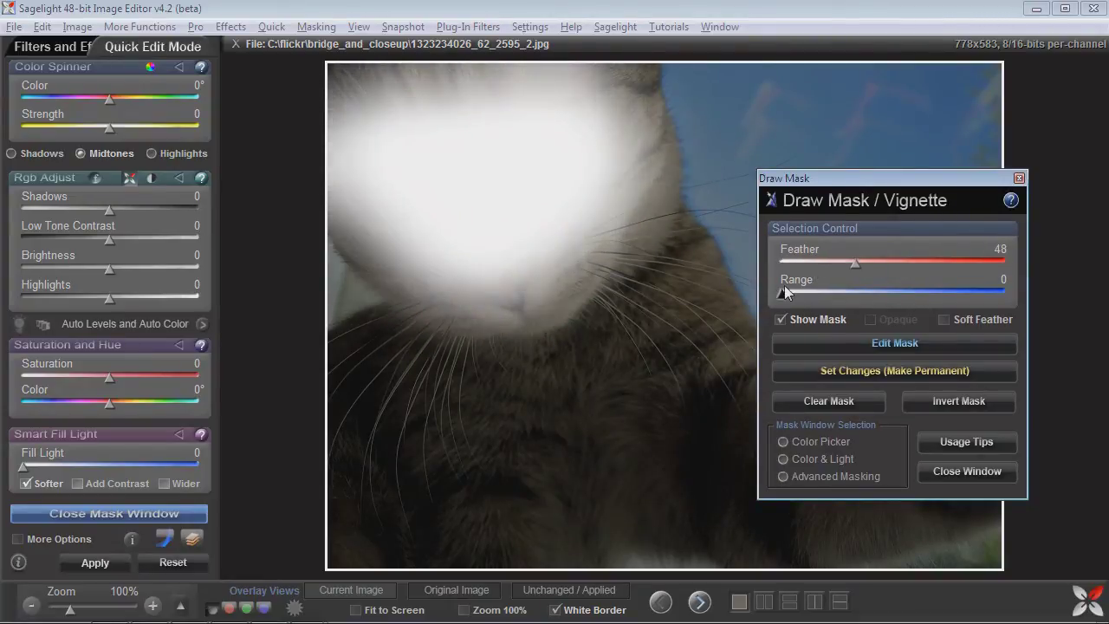
drag(785, 292, 760, 290)
drag(835, 250, 781, 255)
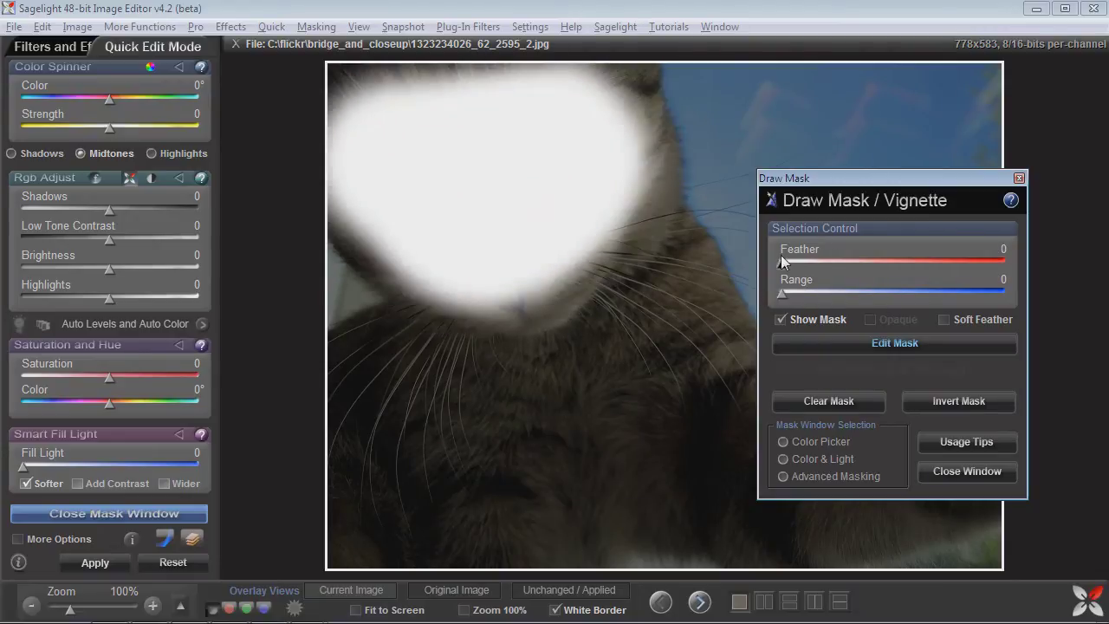
- Apply Shadows 58, Brightness 66, Highlights -9, Saturation 13 and slight low tone contrast to the face
drag(110, 204, 154, 212)
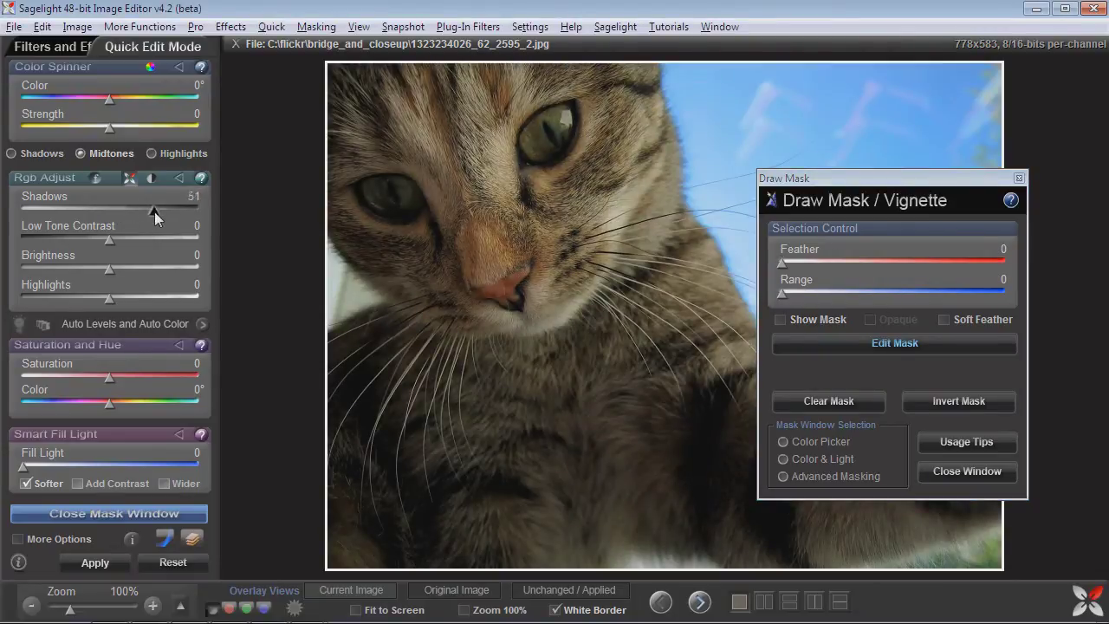
drag(109, 269, 166, 265)
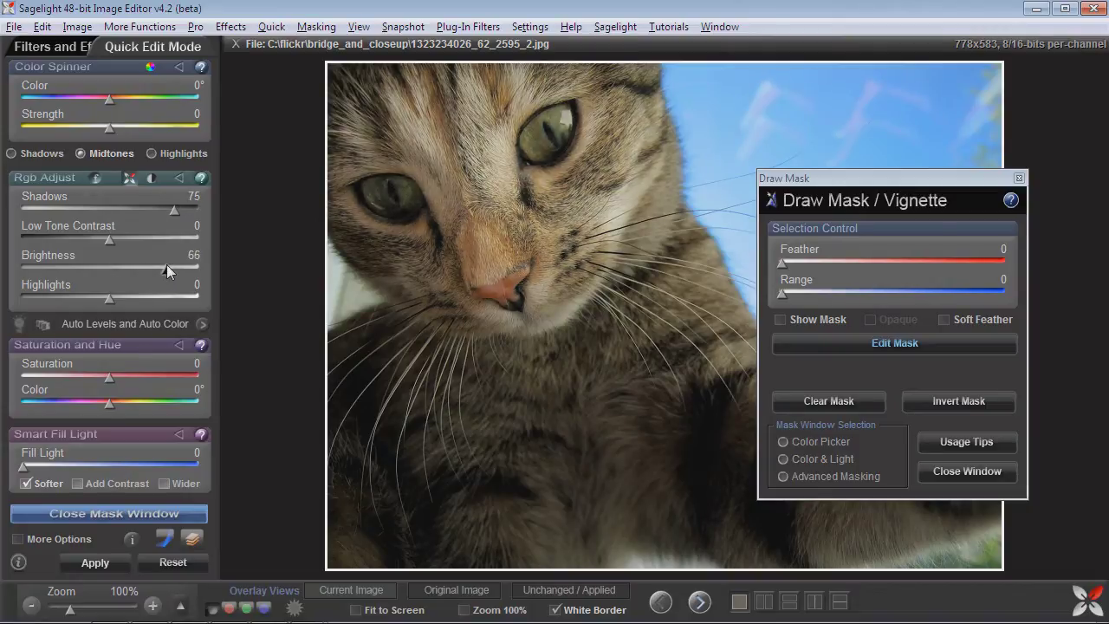
mouse_move(110, 299)
mouse_down()
mouse_move(186, 289)
mouse_move(66, 281)
mouse_move(172, 286)
mouse_move(107, 286)
mouse_up()
drag(173, 211, 101, 231)
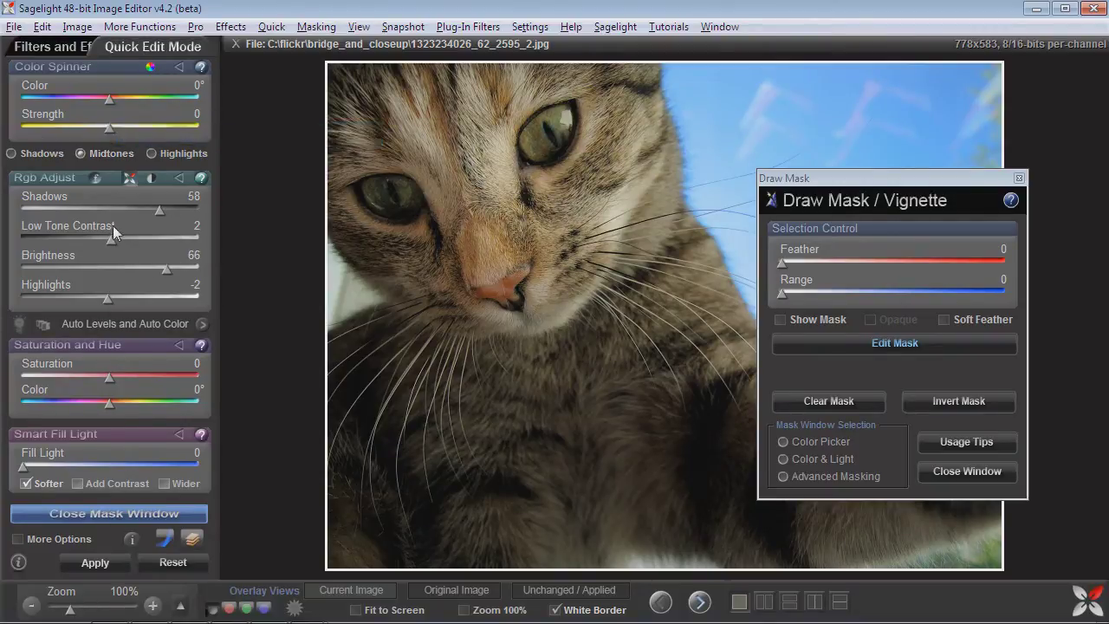
mouse_move(108, 294)
mouse_down()
mouse_move(80, 293)
mouse_move(102, 289)
mouse_up()
drag(109, 378, 120, 376)
drag(111, 240, 113, 240)
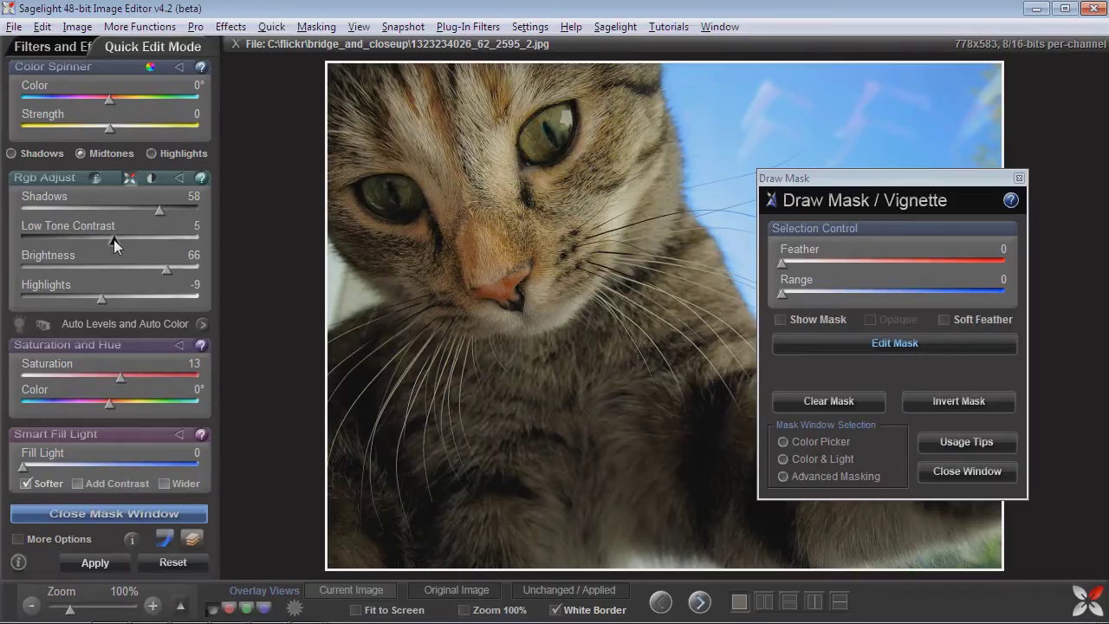
click(99, 564)
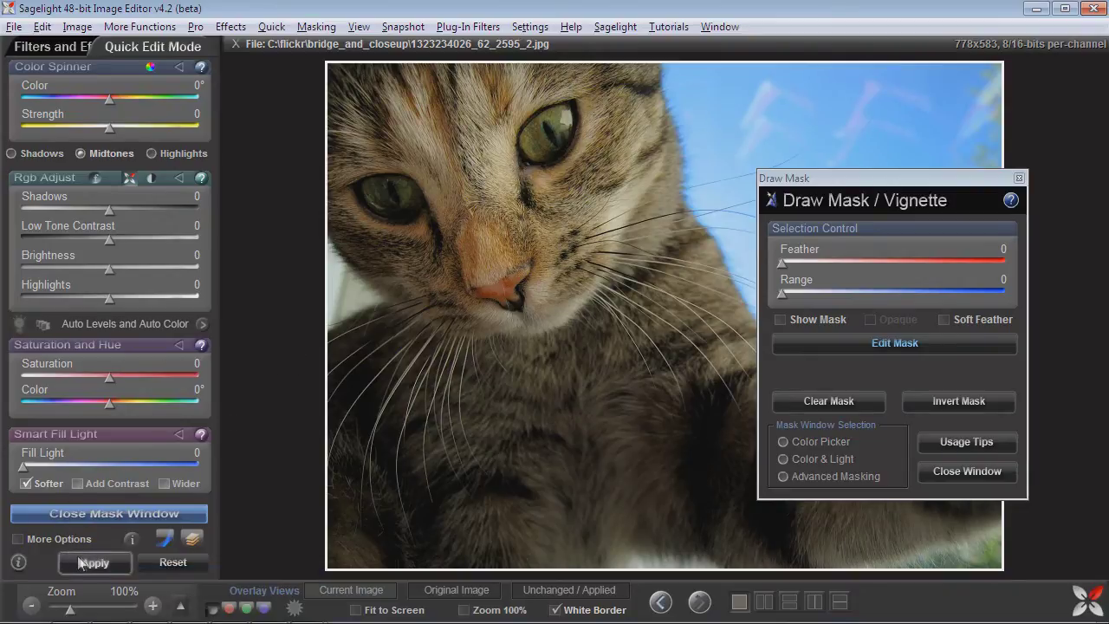
- Clear the face mask, paint the chest and leg at pressure 22, accept, and show the mask
click(850, 343)
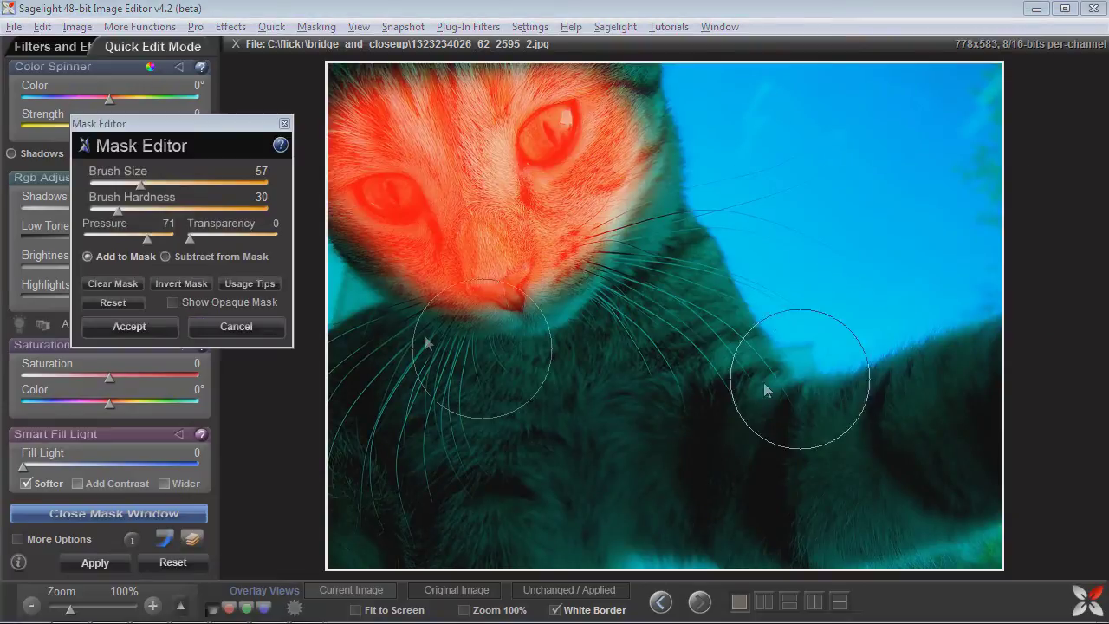
click(118, 286)
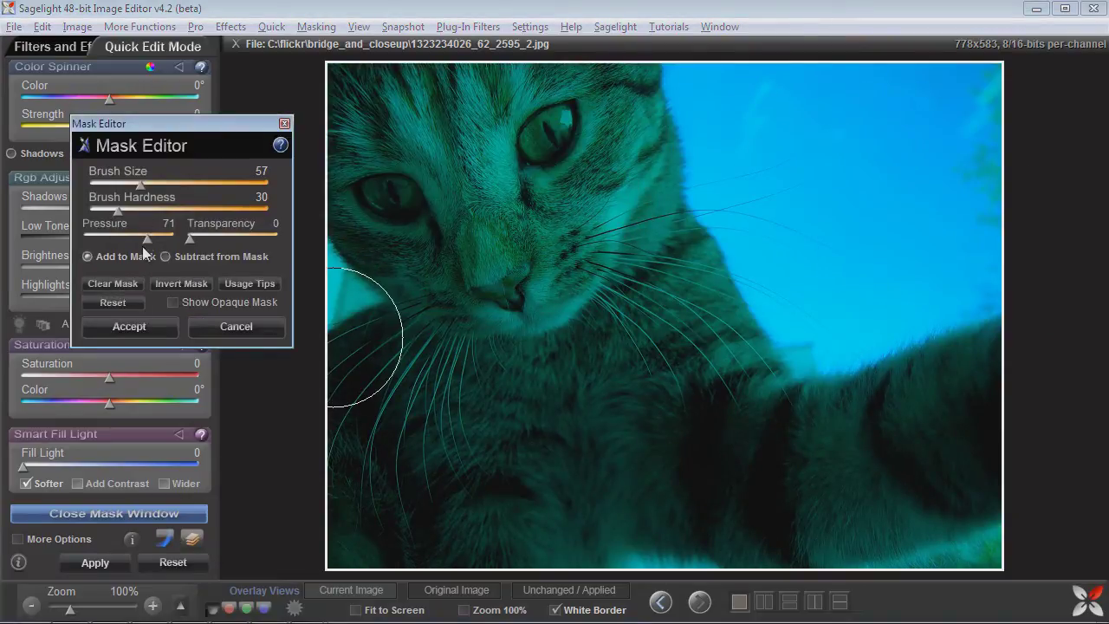
drag(111, 235, 104, 236)
mouse_move(454, 362)
mouse_down()
mouse_move(766, 404)
mouse_move(508, 540)
mouse_move(678, 355)
mouse_move(788, 447)
mouse_move(1053, 405)
mouse_move(846, 519)
mouse_move(717, 375)
mouse_move(683, 414)
mouse_move(684, 298)
mouse_move(409, 427)
mouse_up()
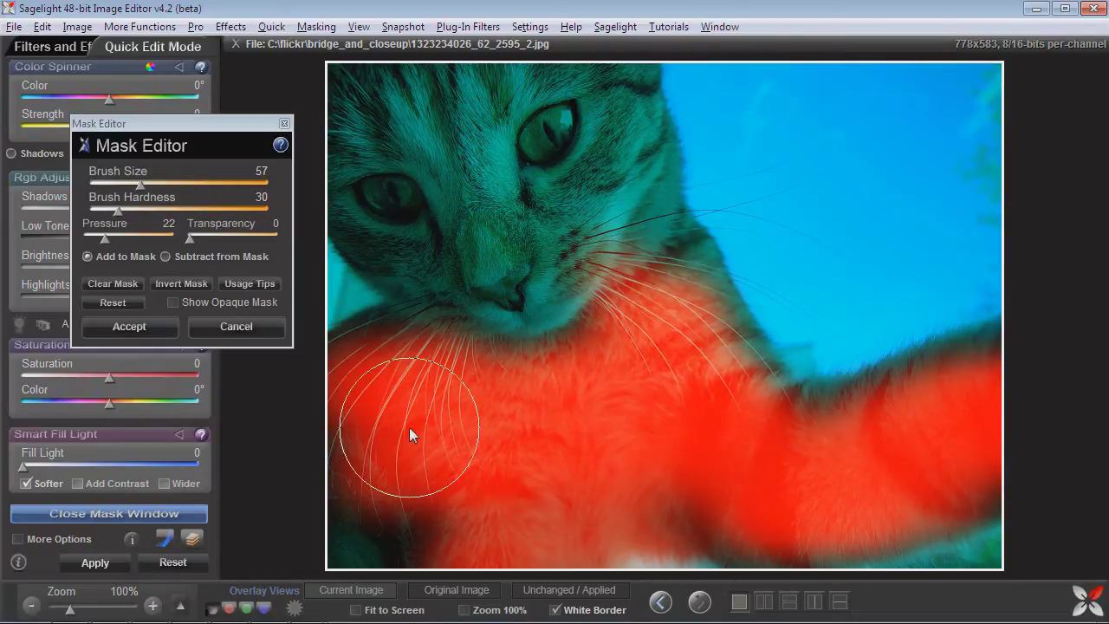
click(129, 326)
click(781, 318)
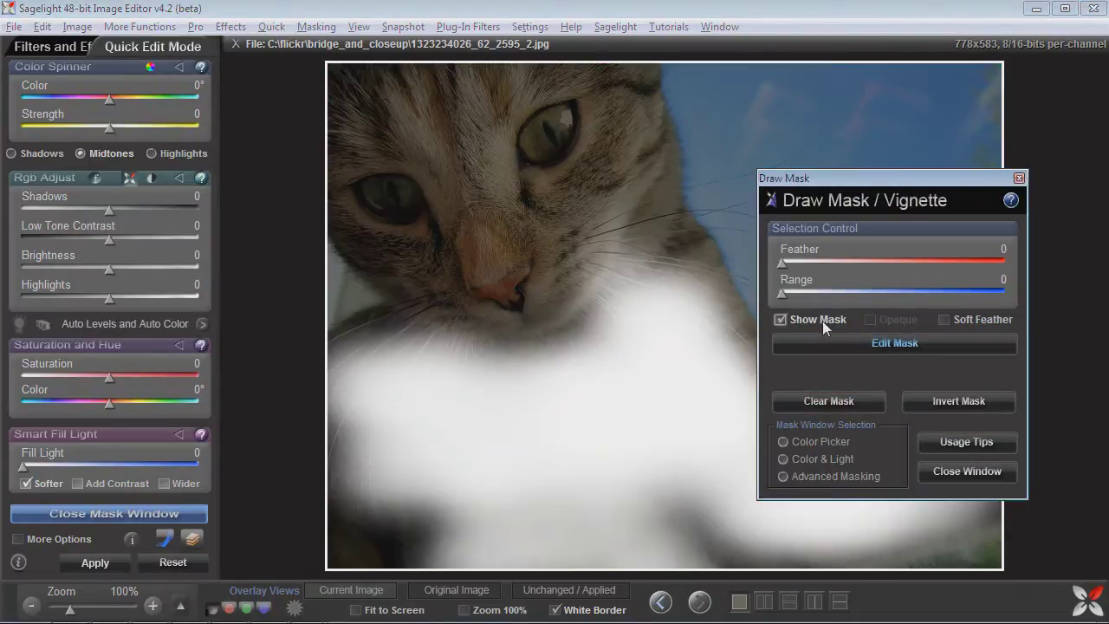
- Brighten the masked chest and leg with Shadows, Brightness, Low Tone Contrast and Highlights
drag(795, 263, 847, 263)
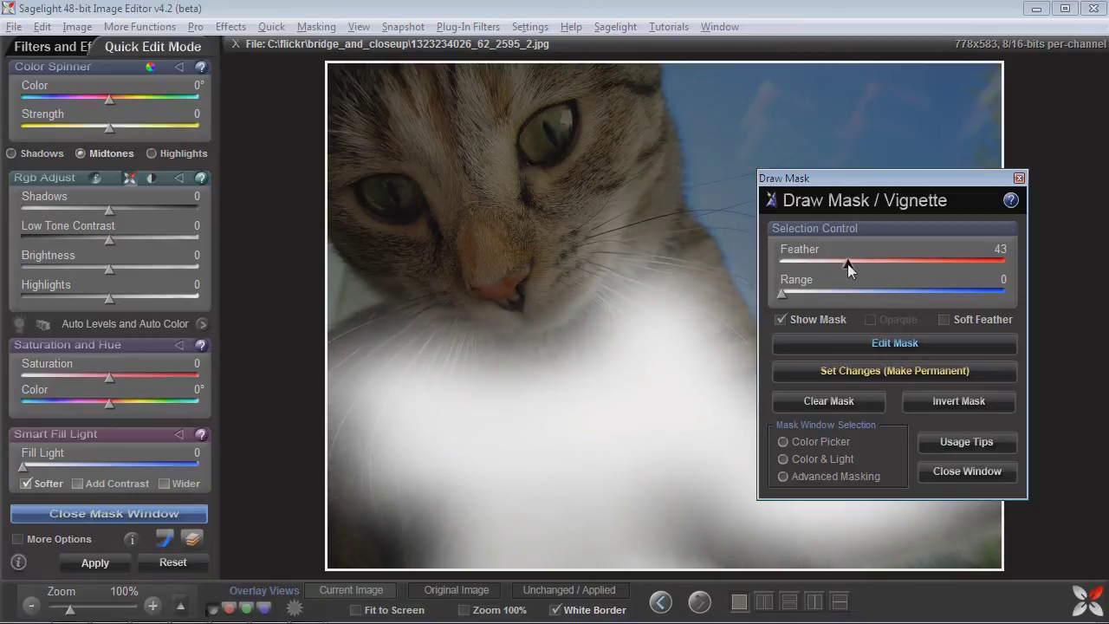
drag(134, 213, 139, 212)
drag(110, 267, 157, 267)
click(842, 262)
drag(843, 262, 847, 264)
click(781, 318)
mouse_move(109, 239)
mouse_down()
mouse_move(63, 239)
mouse_move(117, 239)
mouse_up()
drag(124, 299, 189, 299)
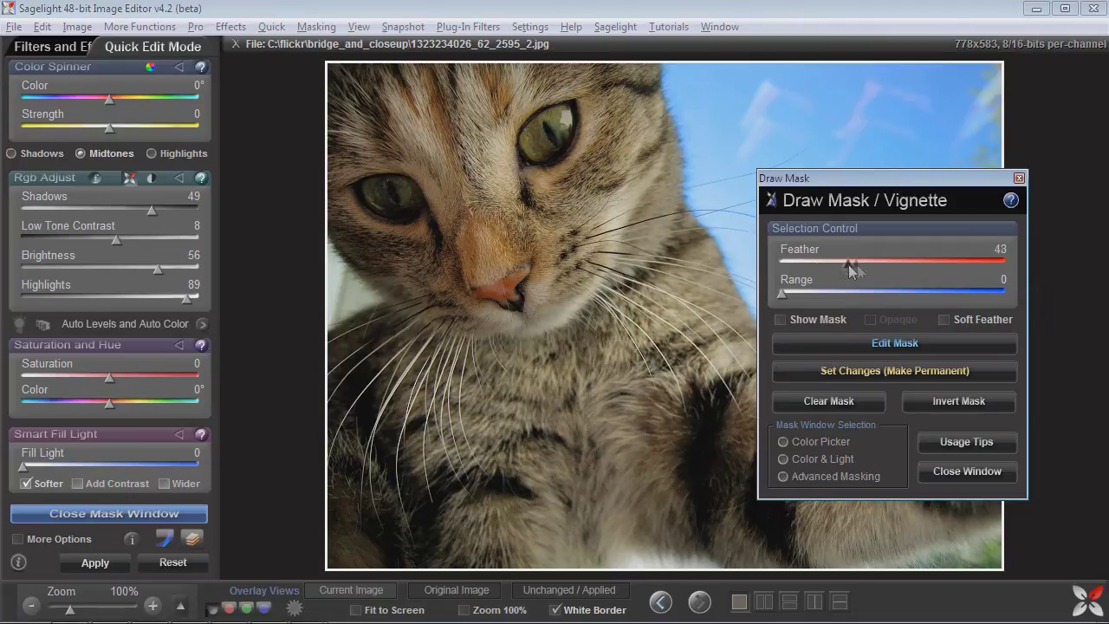
- Soften the mask to Feather 61 and widen its Range to 289
drag(852, 270, 896, 266)
drag(783, 293, 847, 293)
mouse_move(893, 263)
mouse_down()
mouse_move(783, 264)
mouse_move(903, 266)
mouse_up()
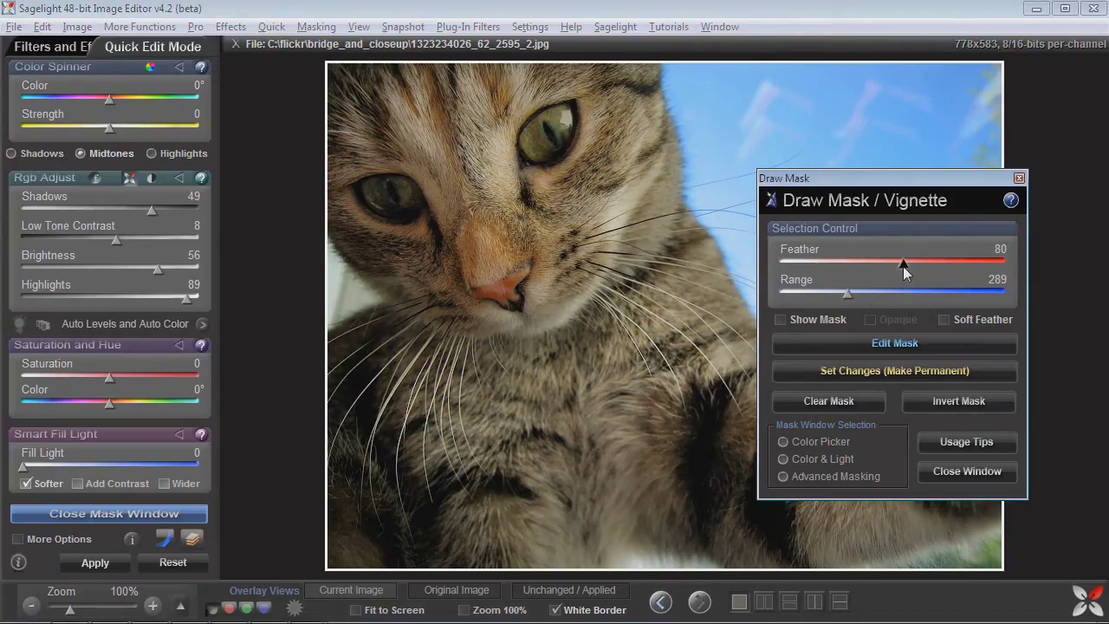
drag(780, 261, 874, 262)
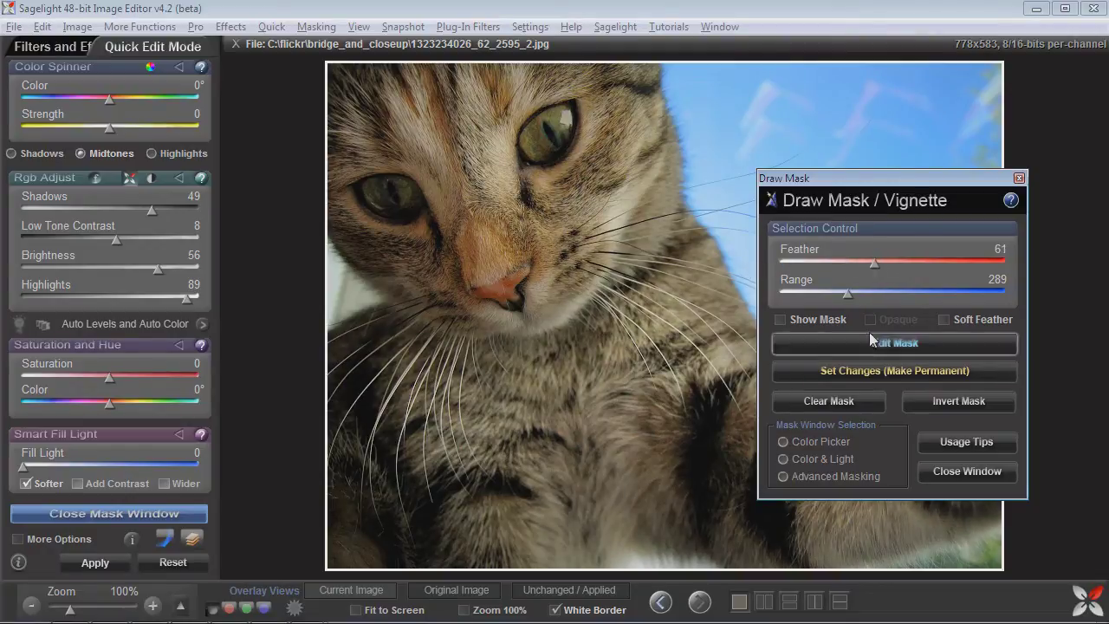
- Fill the unmasked bottom-left gap with a size-49 brush and accept the mask
click(869, 342)
drag(139, 183, 133, 182)
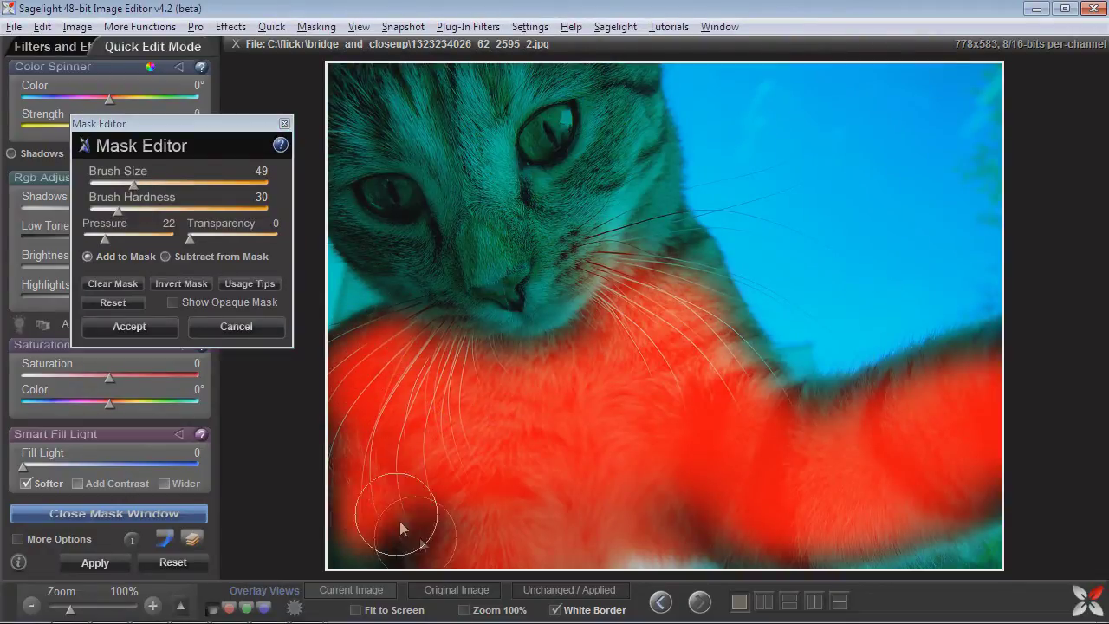
drag(401, 528, 396, 458)
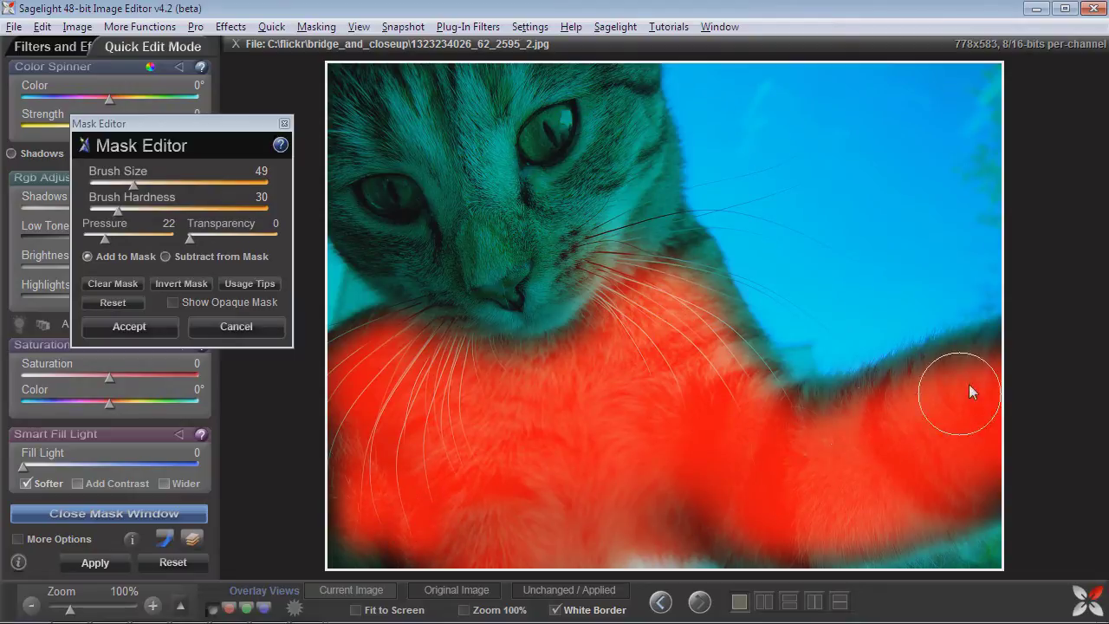
click(129, 326)
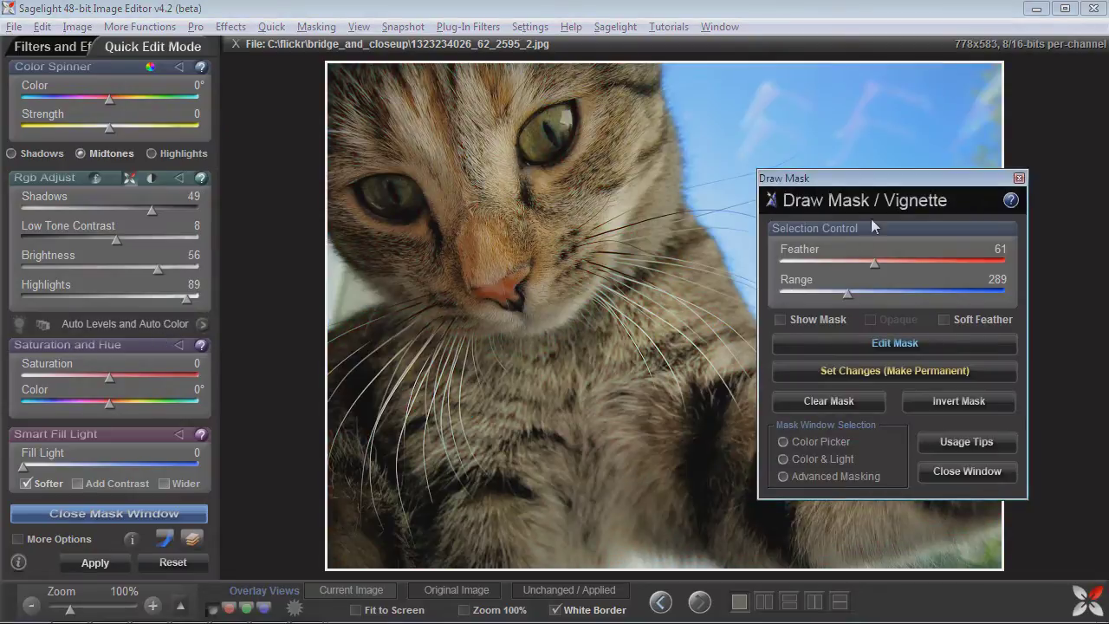
- Lower Brightness to 29, apply the chest-and-leg adjustment, and close the mask window
drag(871, 223, 933, 237)
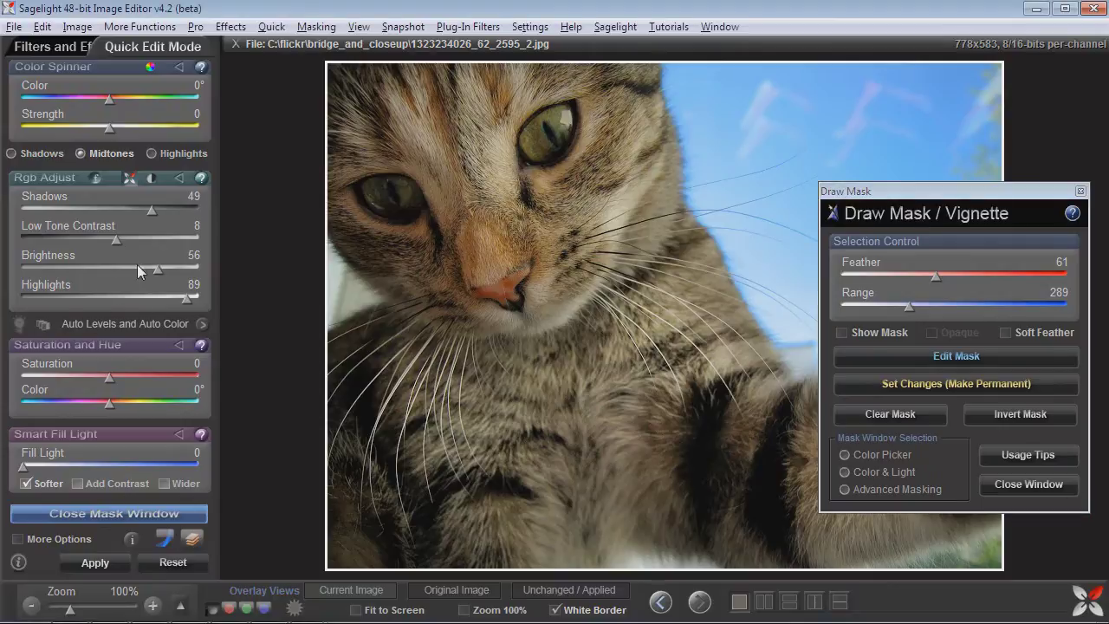
drag(137, 271, 134, 272)
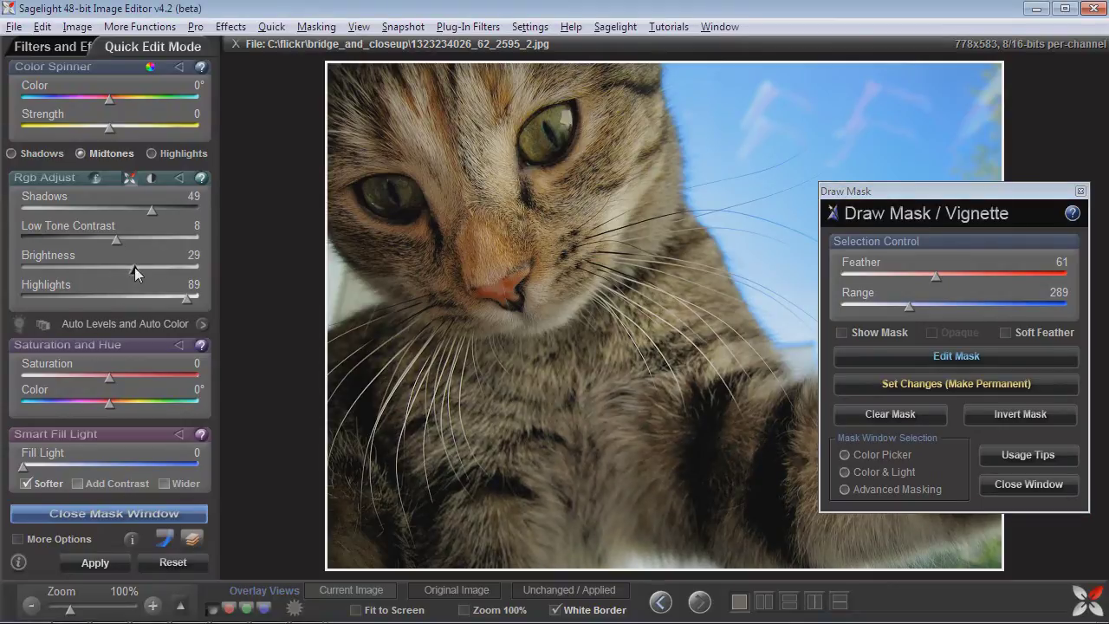
click(108, 565)
click(1028, 484)
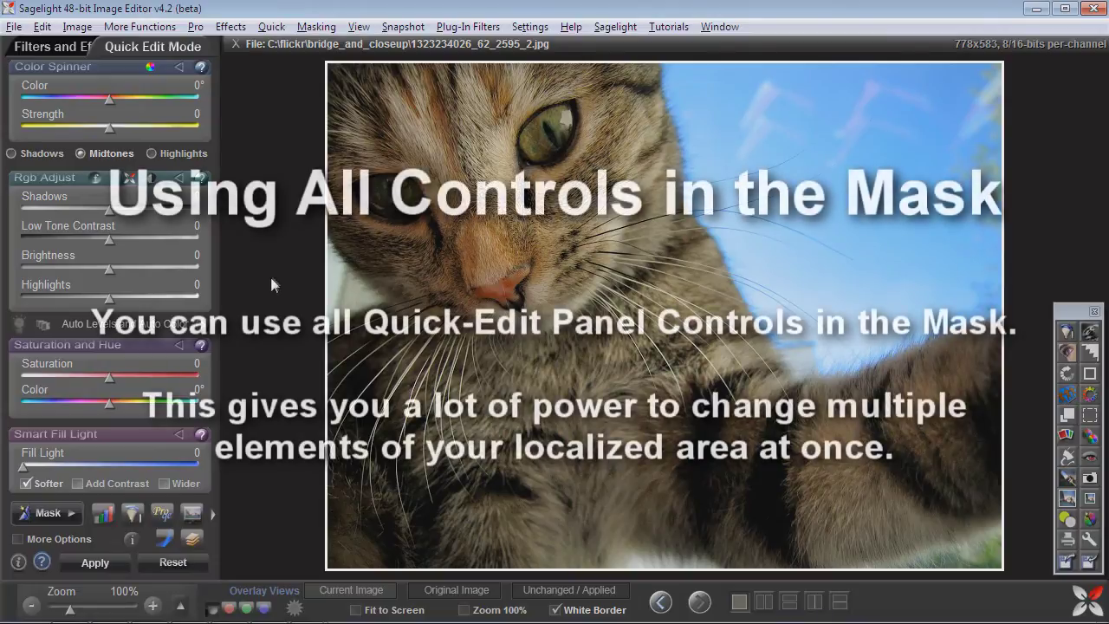
- Reopen the hand-drawn mask over the image and raise the masked fur's saturation to about 64
click(59, 518)
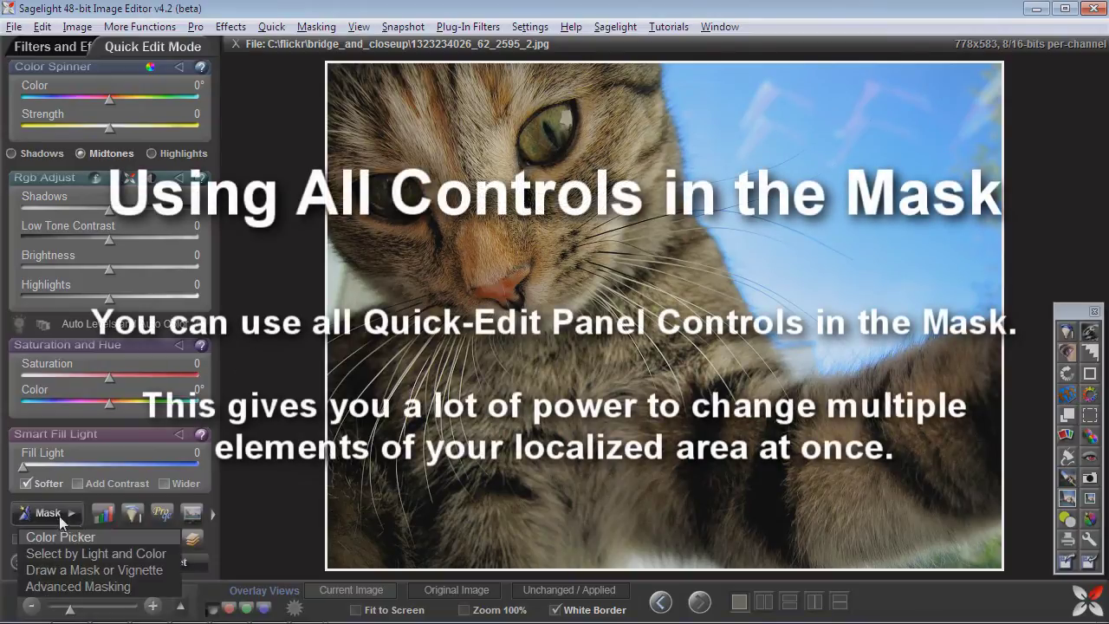
click(93, 569)
drag(193, 127, 336, 130)
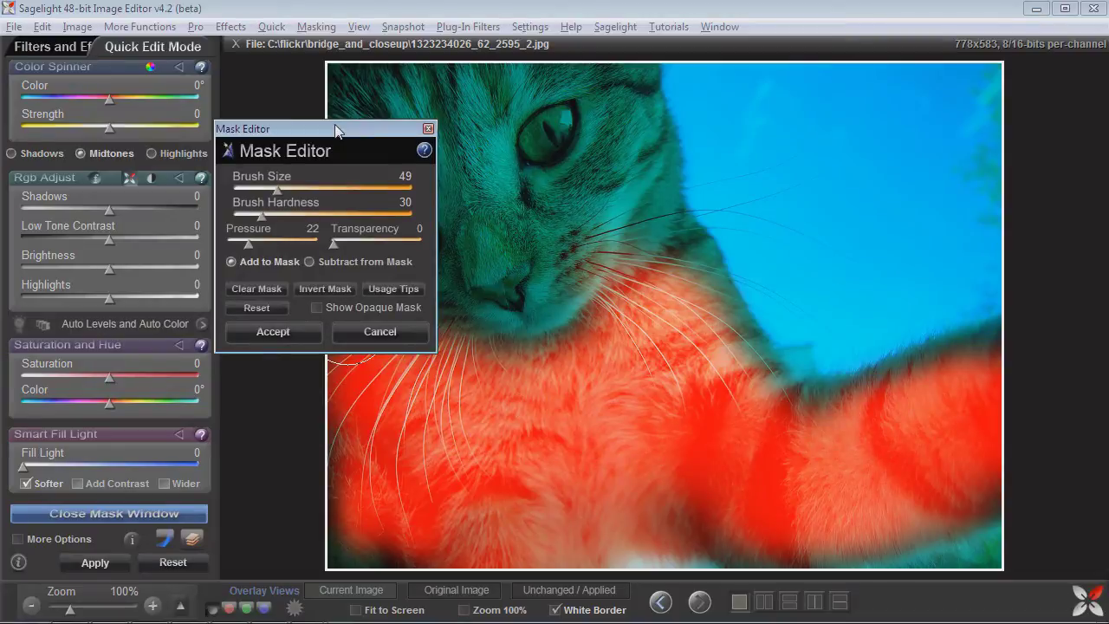
click(105, 125)
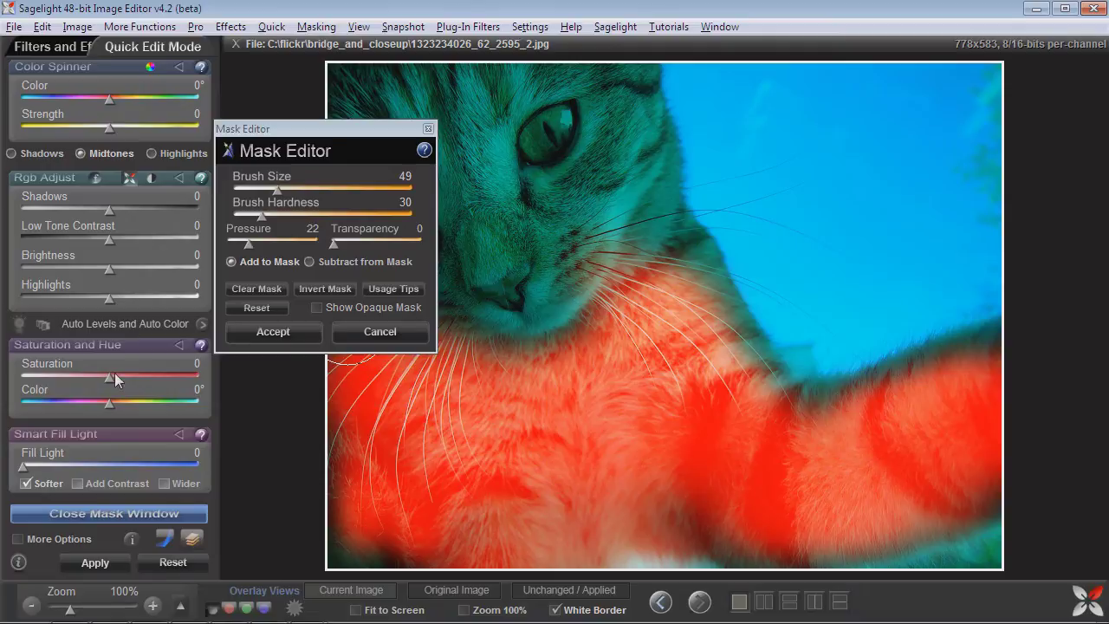
drag(117, 379, 165, 374)
- Dismiss the saturation warning, reduce low tone contrast, and shift the masked fur's hue to teal
click(557, 391)
click(119, 245)
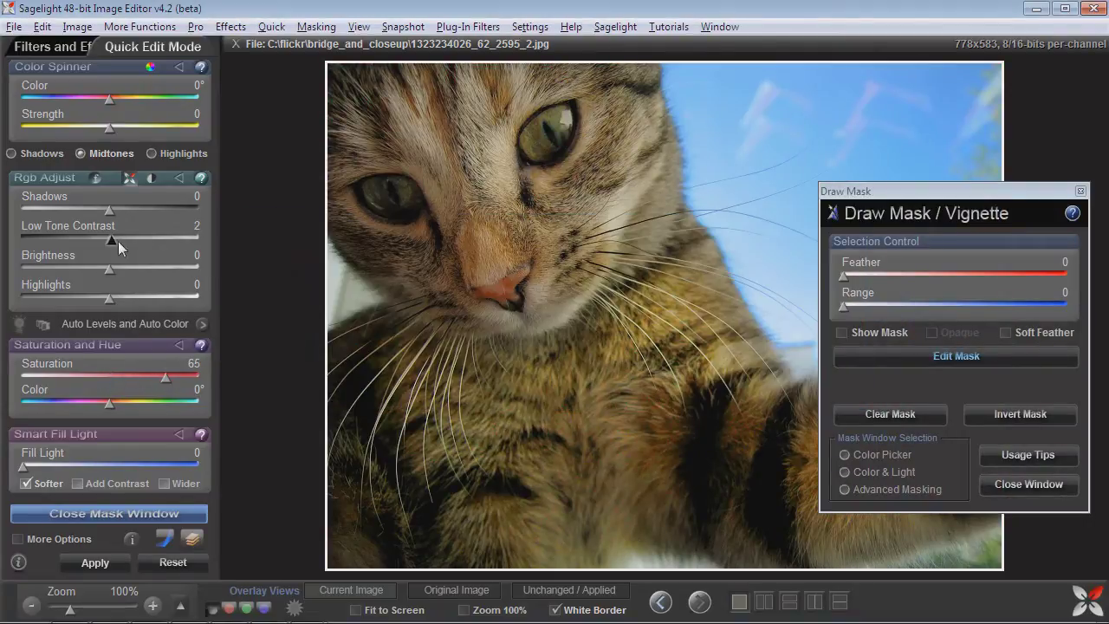
drag(119, 247, 102, 247)
drag(110, 404, 167, 403)
- Try fill light, a lavender tint and Shadows -40, feather the mask to 18, then reset
drag(23, 466, 127, 467)
drag(109, 127, 72, 127)
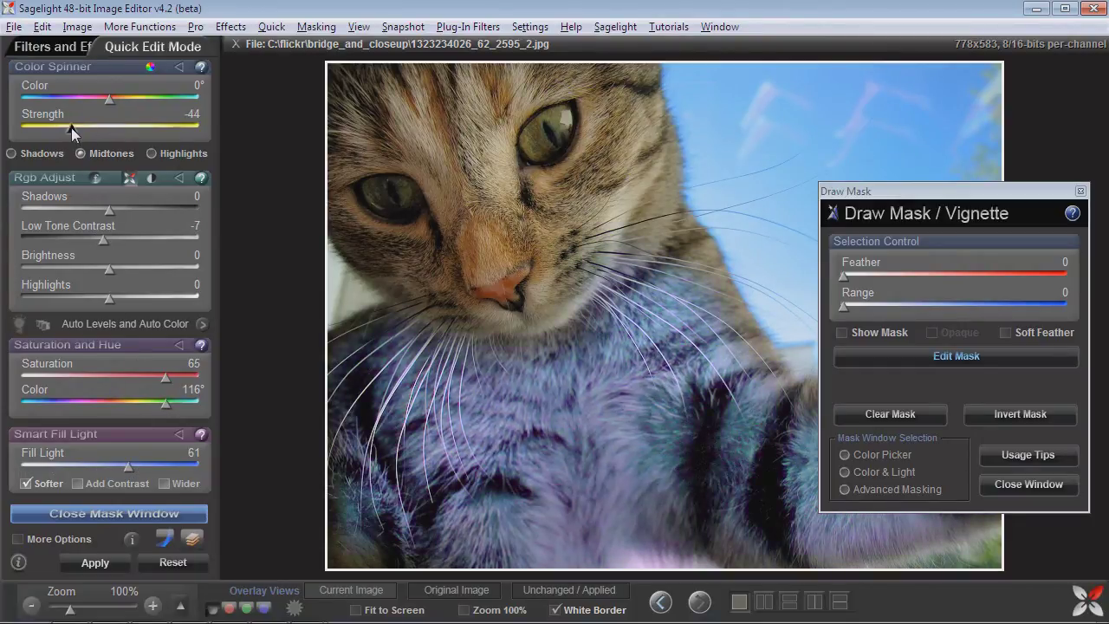
drag(109, 213, 100, 233)
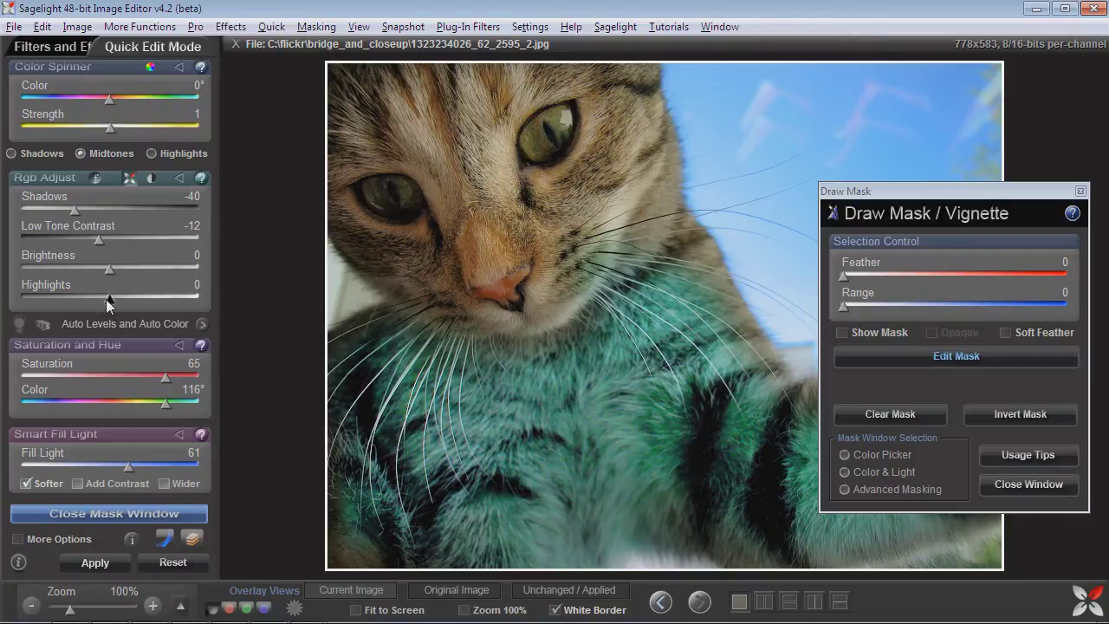
drag(106, 299, 90, 268)
drag(843, 276, 871, 277)
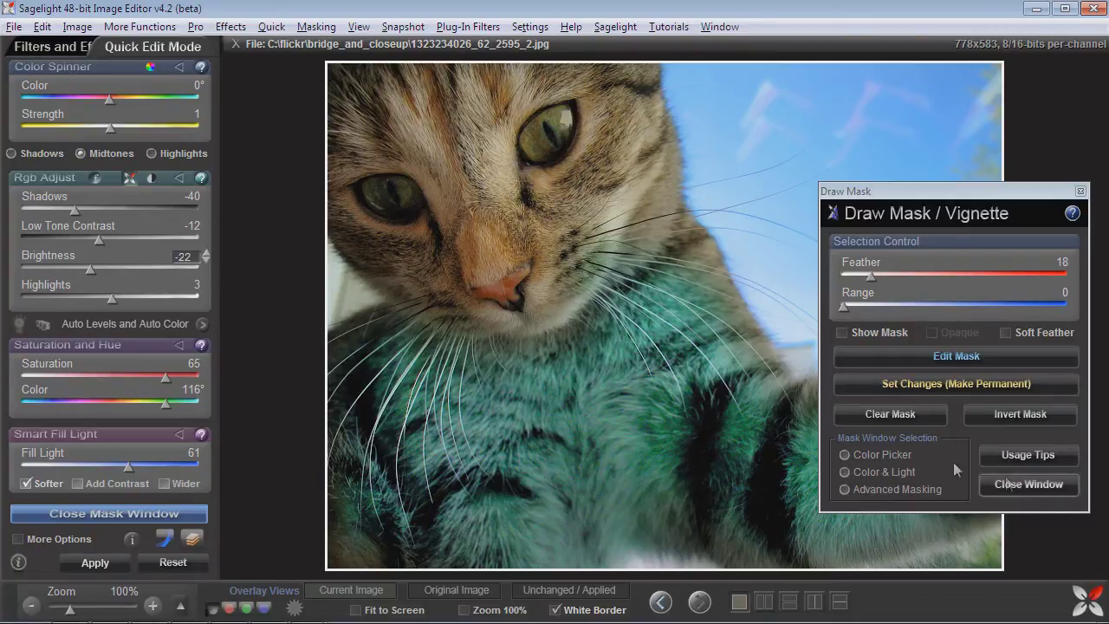
click(174, 563)
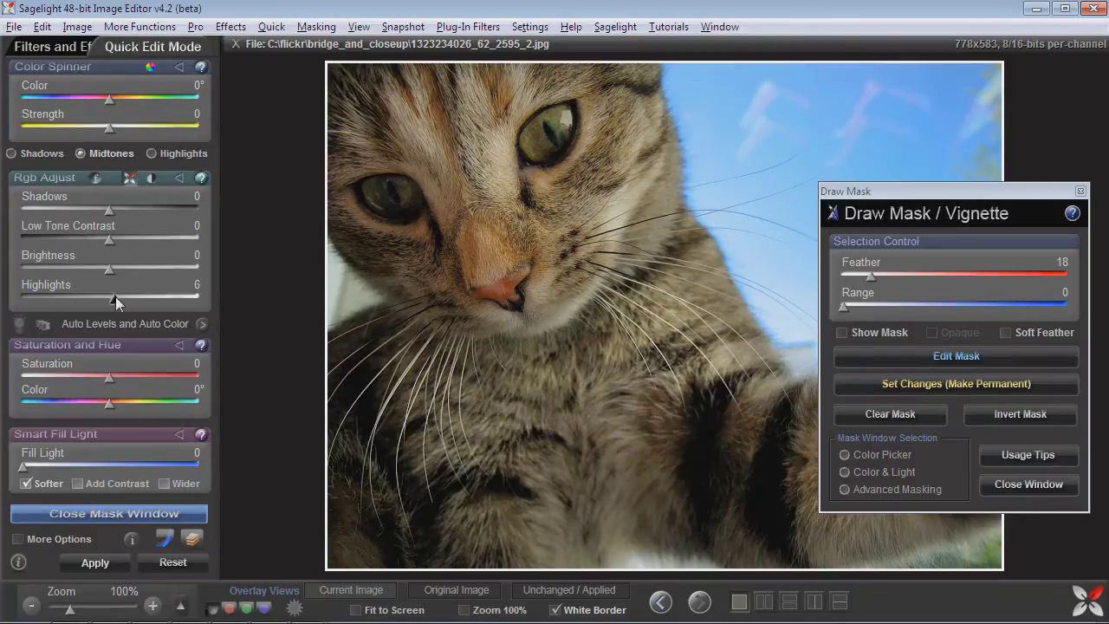
- Apply Shadows 12, Brightness 7, Highlights 6 and extra low tone contrast to the whole photo
mouse_move(115, 297)
mouse_down()
mouse_move(142, 298)
mouse_move(131, 302)
mouse_up()
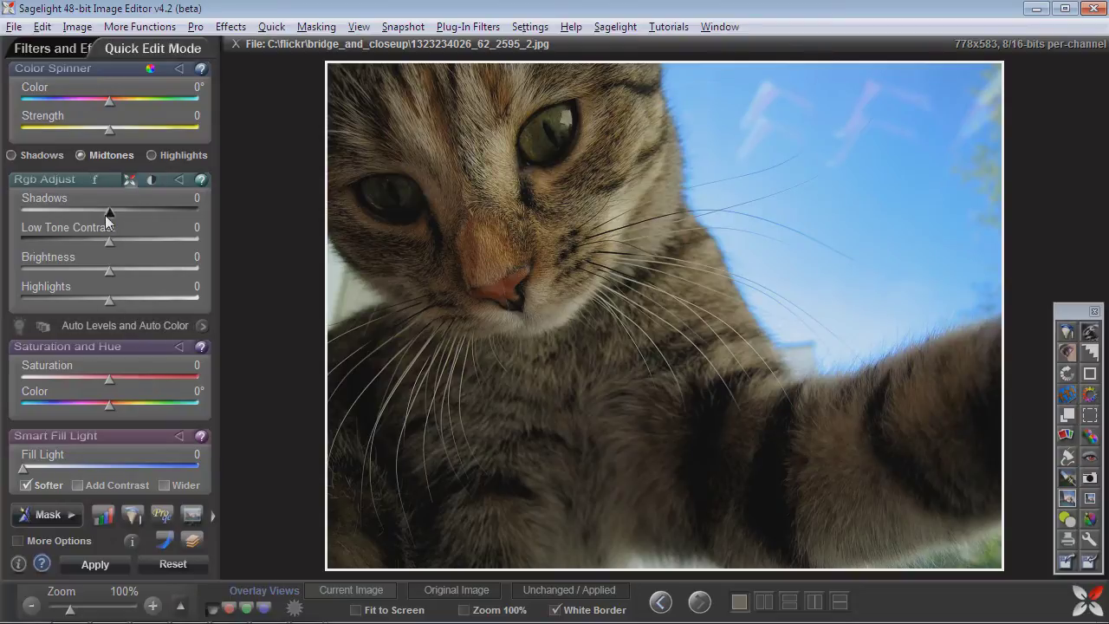
drag(108, 211, 131, 216)
drag(113, 273, 121, 272)
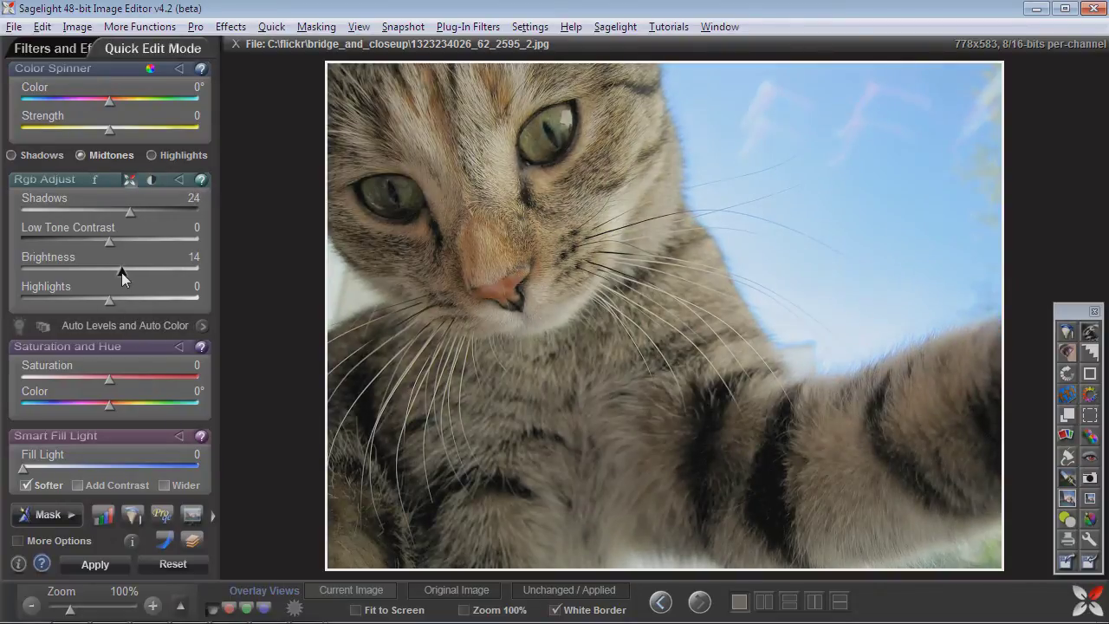
drag(127, 213, 122, 268)
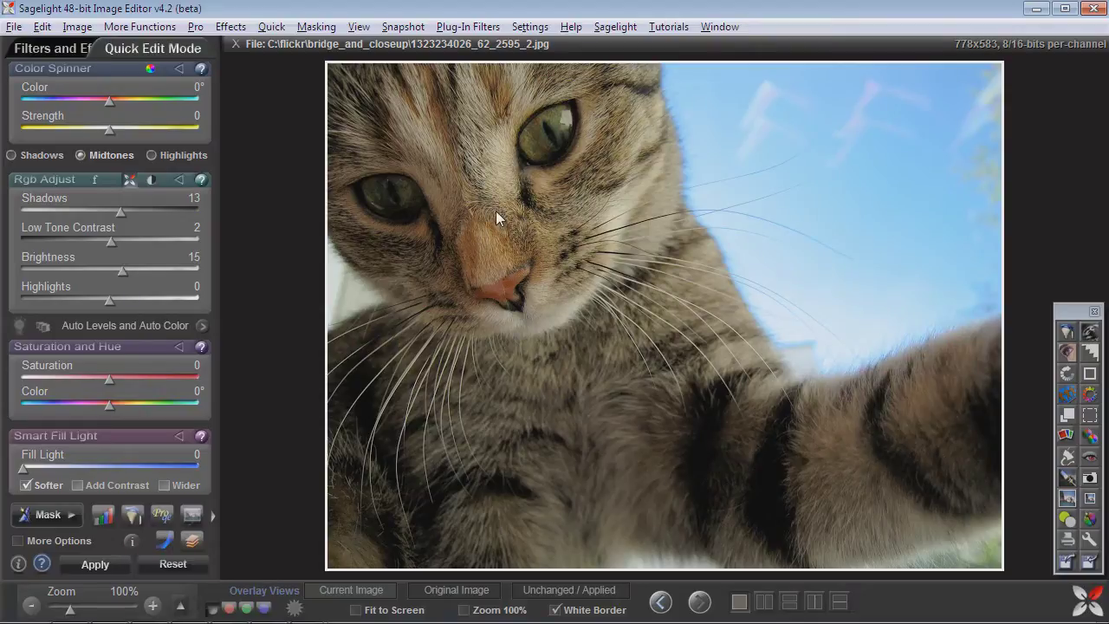
drag(109, 298, 114, 297)
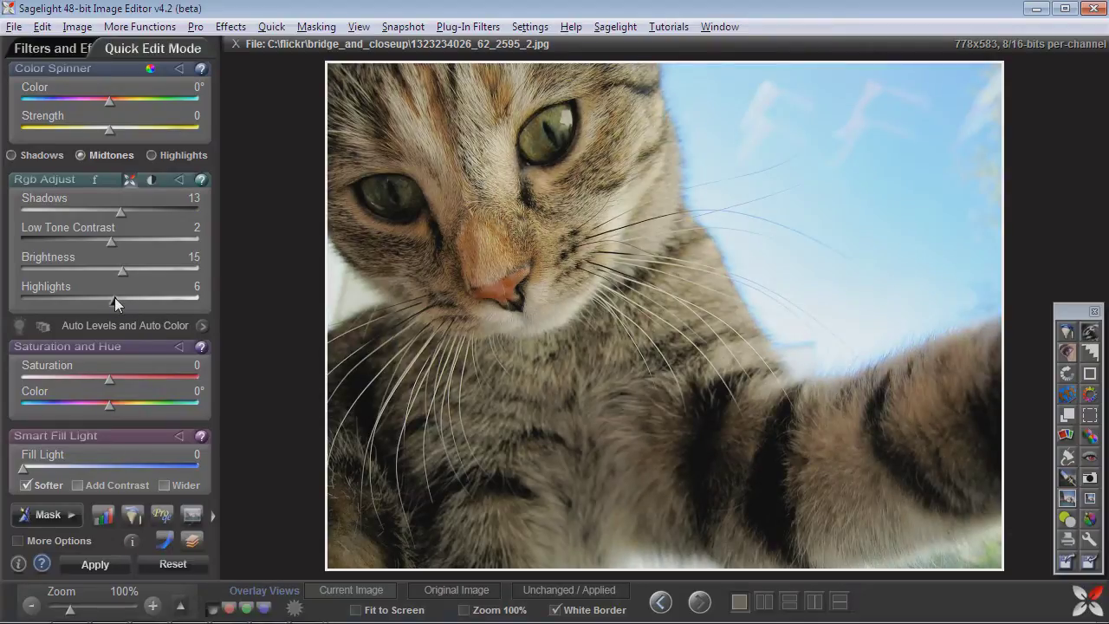
drag(111, 242, 119, 267)
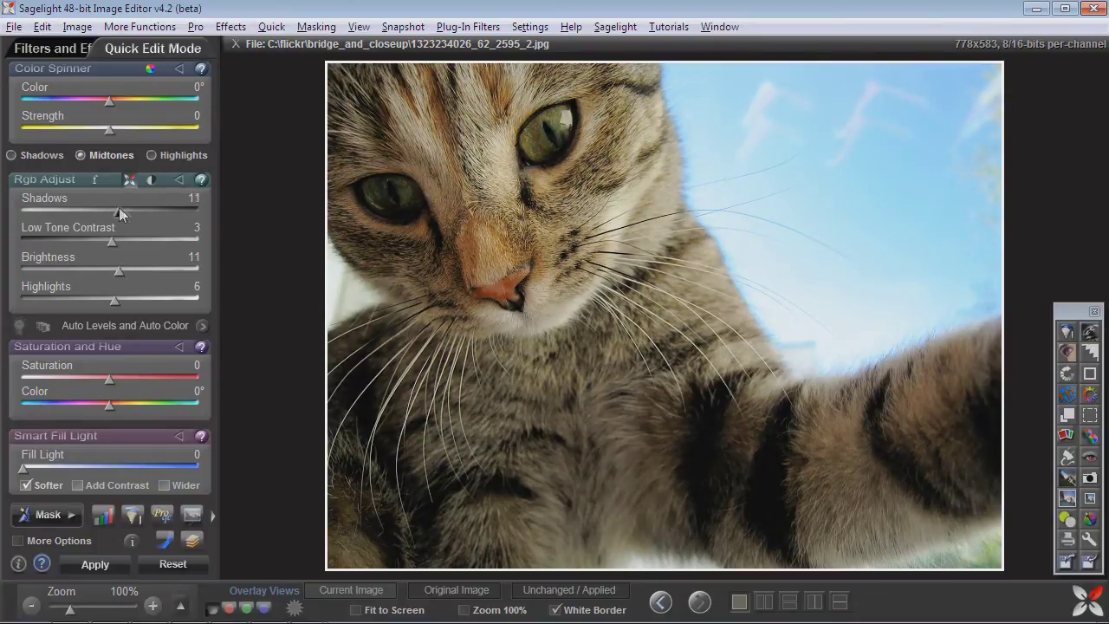
drag(119, 207, 119, 207)
drag(118, 271, 115, 271)
click(97, 565)
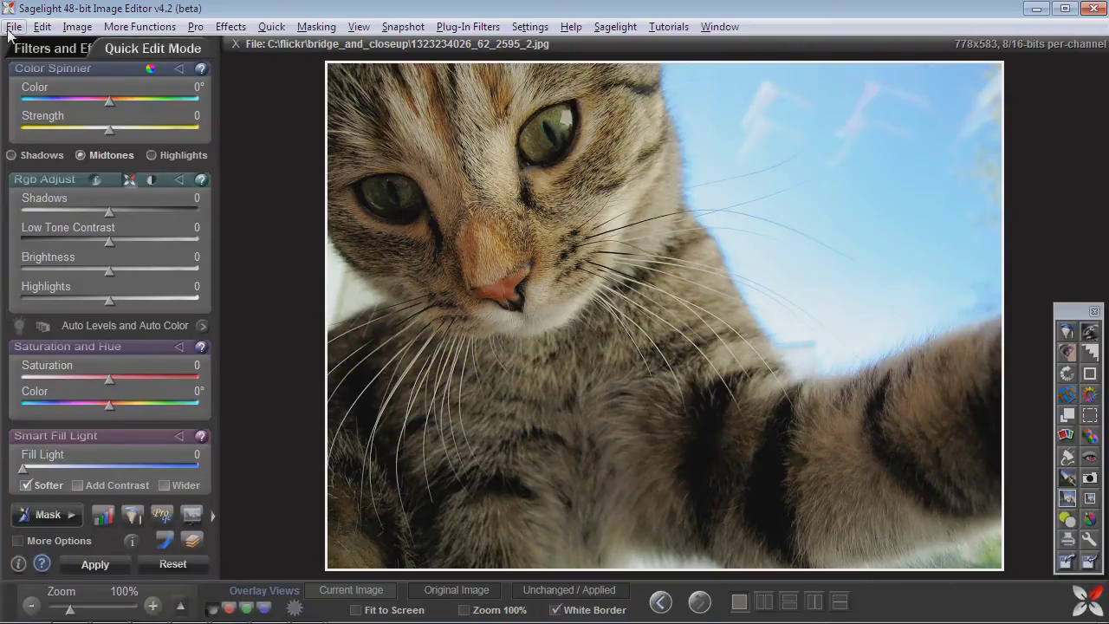
click(41, 28)
- With a size-55 Undo Brush, restore the deeper blue sky and darker chest tones
click(78, 95)
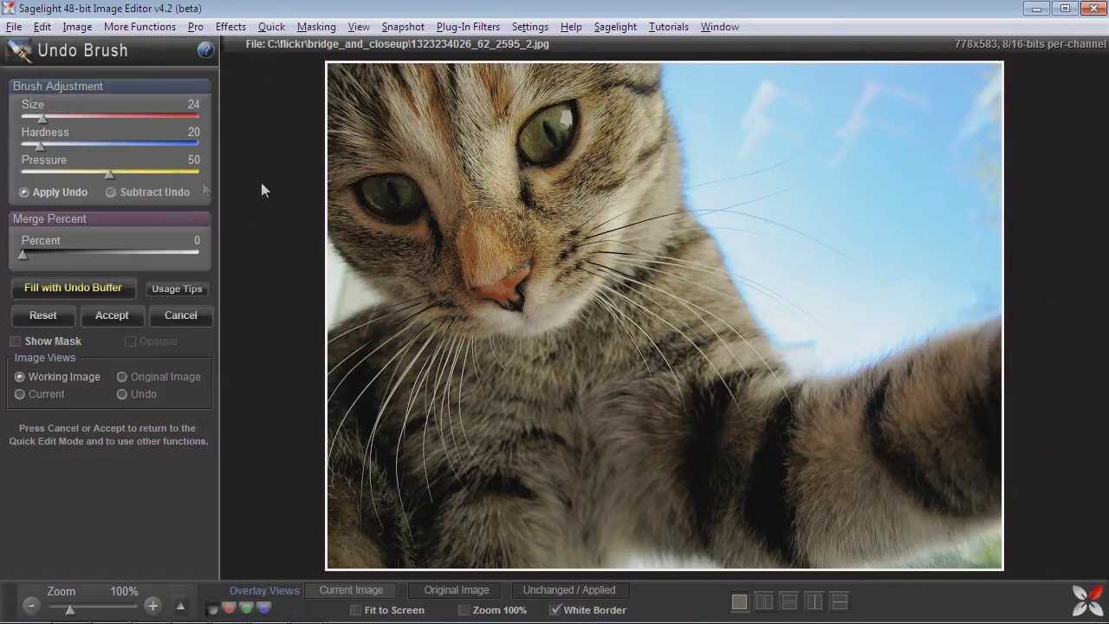
drag(45, 113, 70, 120)
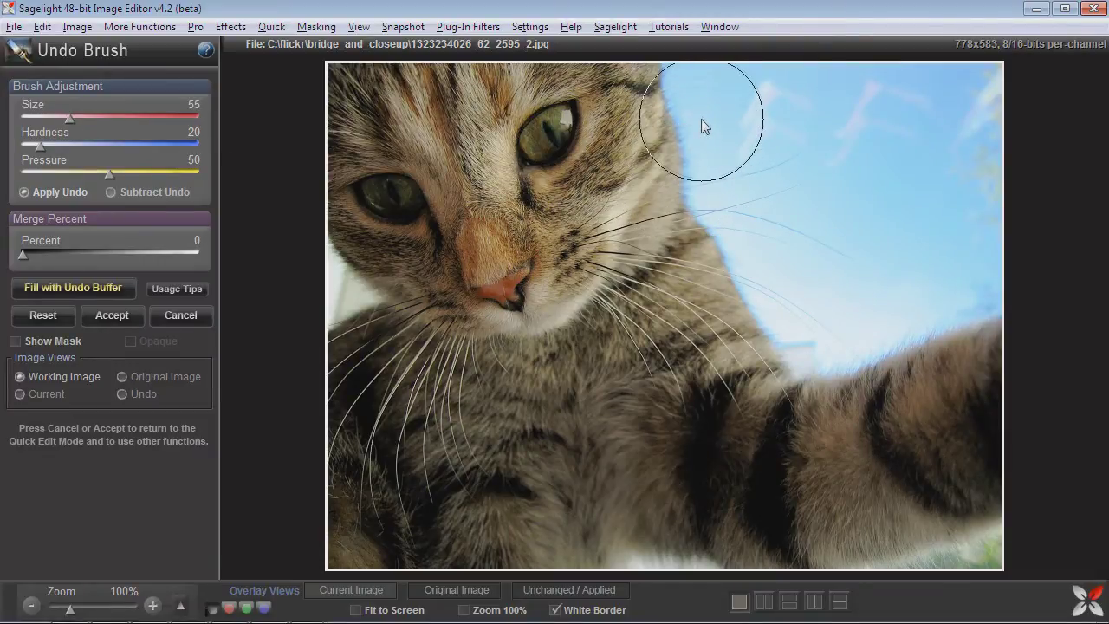
mouse_move(702, 114)
mouse_down()
mouse_move(794, 351)
mouse_move(702, 126)
mouse_move(760, 32)
mouse_move(784, 61)
mouse_move(944, 24)
mouse_move(1073, 63)
mouse_move(956, 188)
mouse_move(772, 272)
mouse_move(797, 336)
mouse_move(862, 310)
mouse_up()
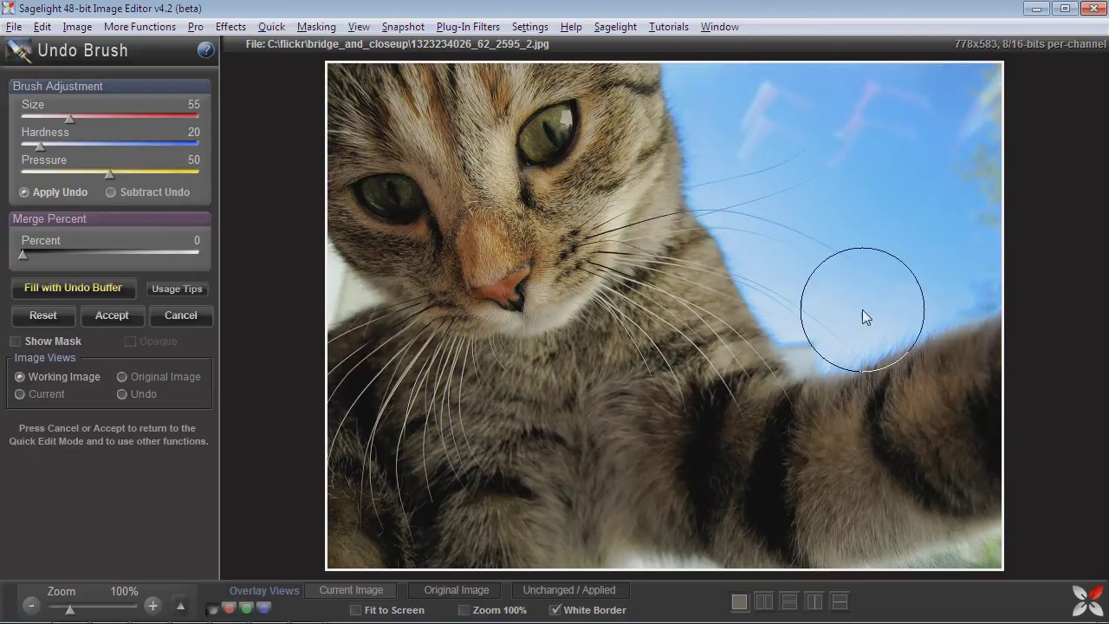
mouse_move(399, 317)
mouse_down()
mouse_move(351, 302)
mouse_move(349, 318)
mouse_move(555, 483)
mouse_move(776, 526)
mouse_move(689, 552)
mouse_move(1027, 533)
mouse_move(491, 511)
mouse_move(408, 362)
mouse_move(343, 311)
mouse_move(825, 228)
mouse_move(718, 100)
mouse_move(753, 204)
mouse_move(599, 105)
mouse_move(398, 162)
mouse_move(418, 111)
mouse_move(576, 136)
mouse_move(512, 195)
mouse_move(729, 388)
mouse_move(744, 422)
mouse_move(696, 263)
mouse_move(598, 414)
mouse_move(535, 370)
mouse_move(376, 383)
mouse_move(396, 369)
mouse_move(760, 283)
mouse_up()
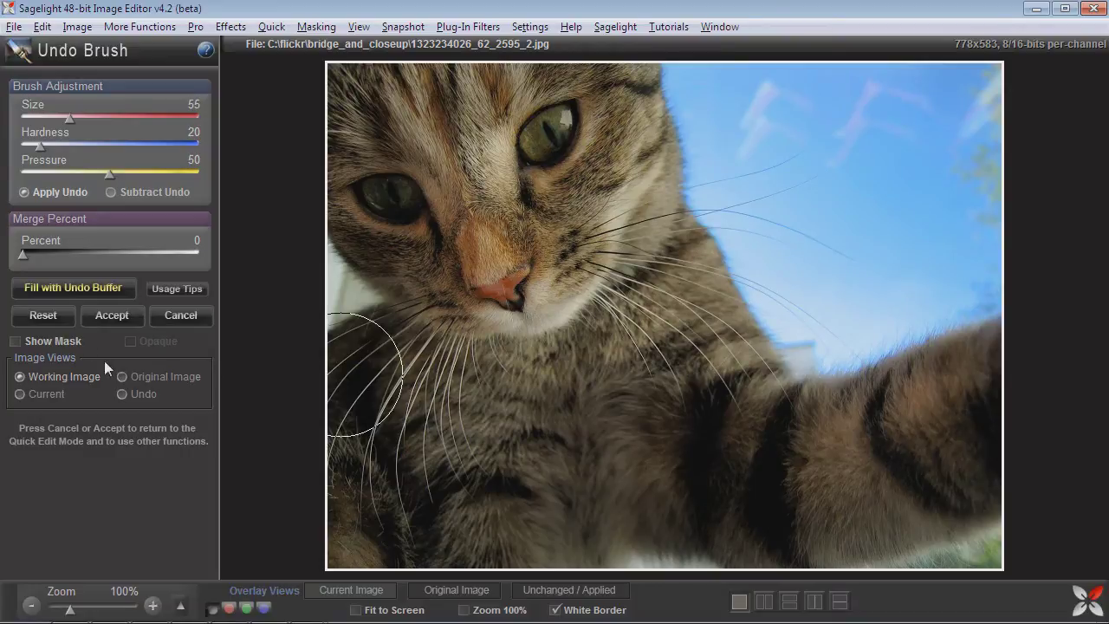
- Reset the strokes, fill with the undo buffer, lower pressure to 25, and switch to Subtract Undo
click(47, 318)
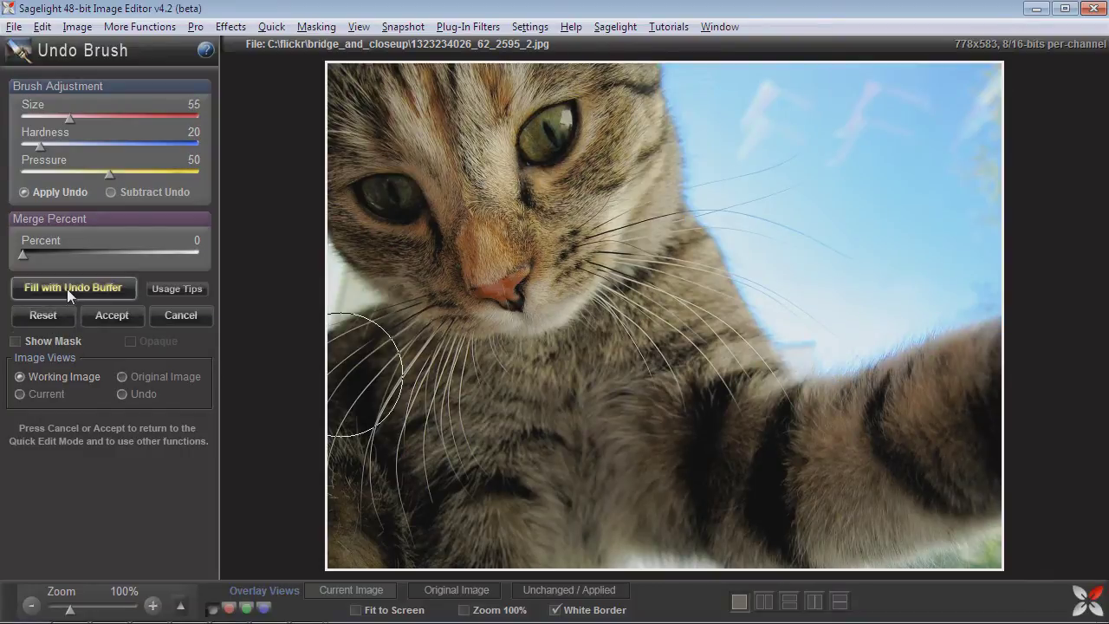
click(69, 286)
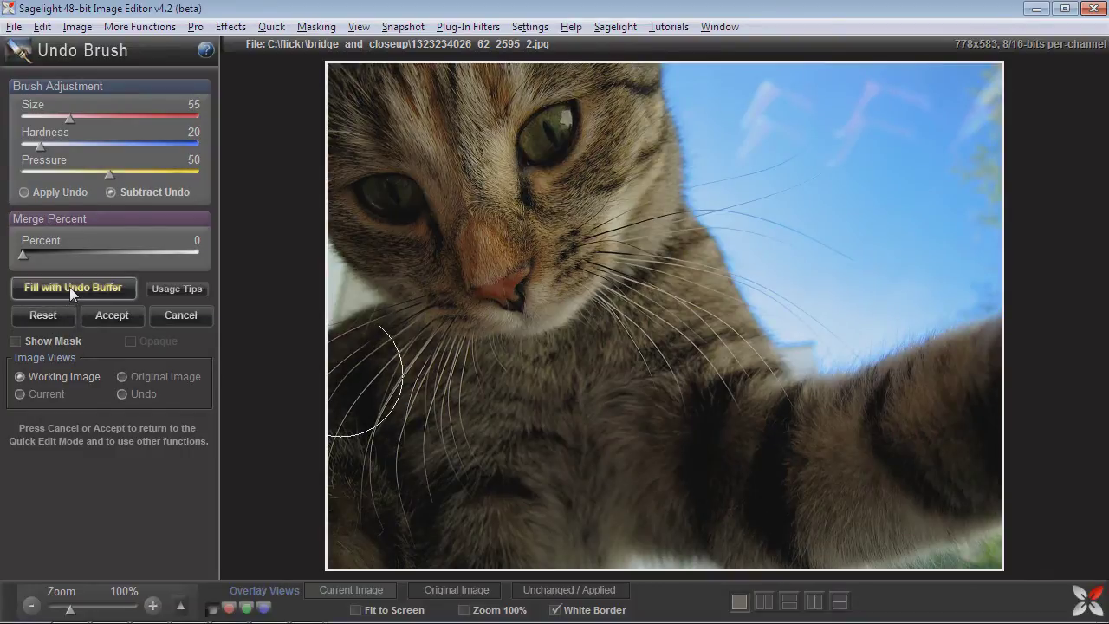
click(65, 175)
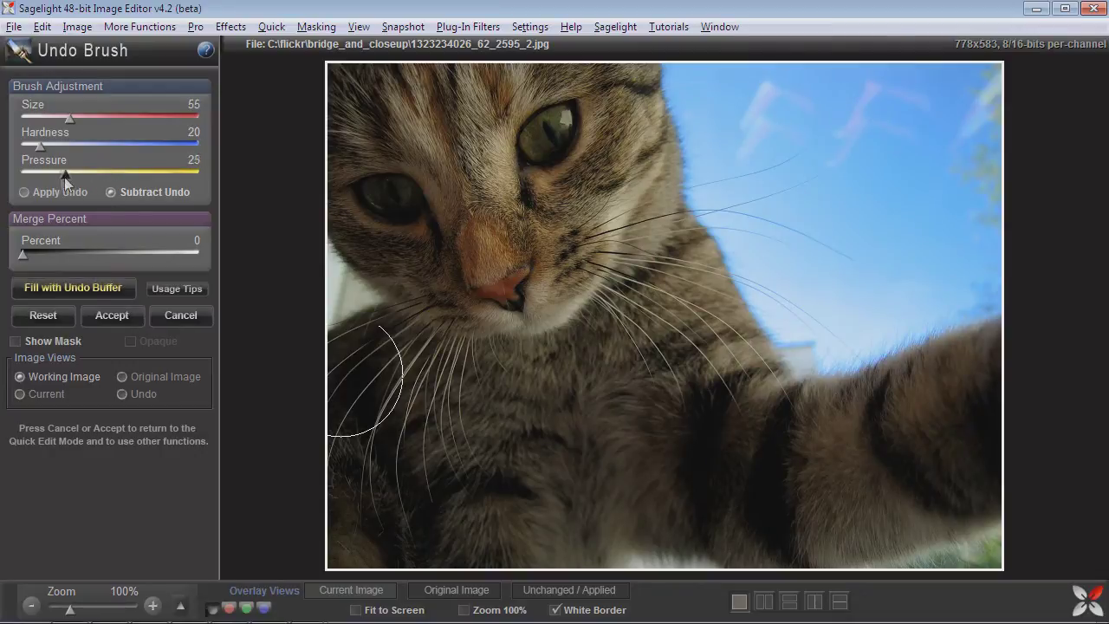
drag(45, 180, 33, 177)
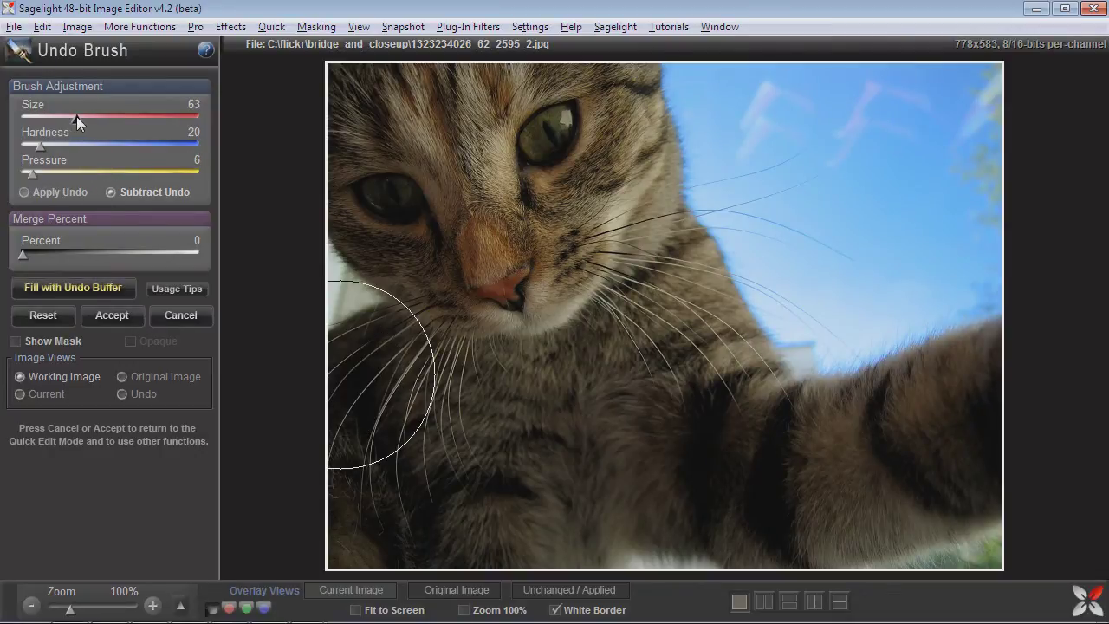
drag(77, 116, 70, 129)
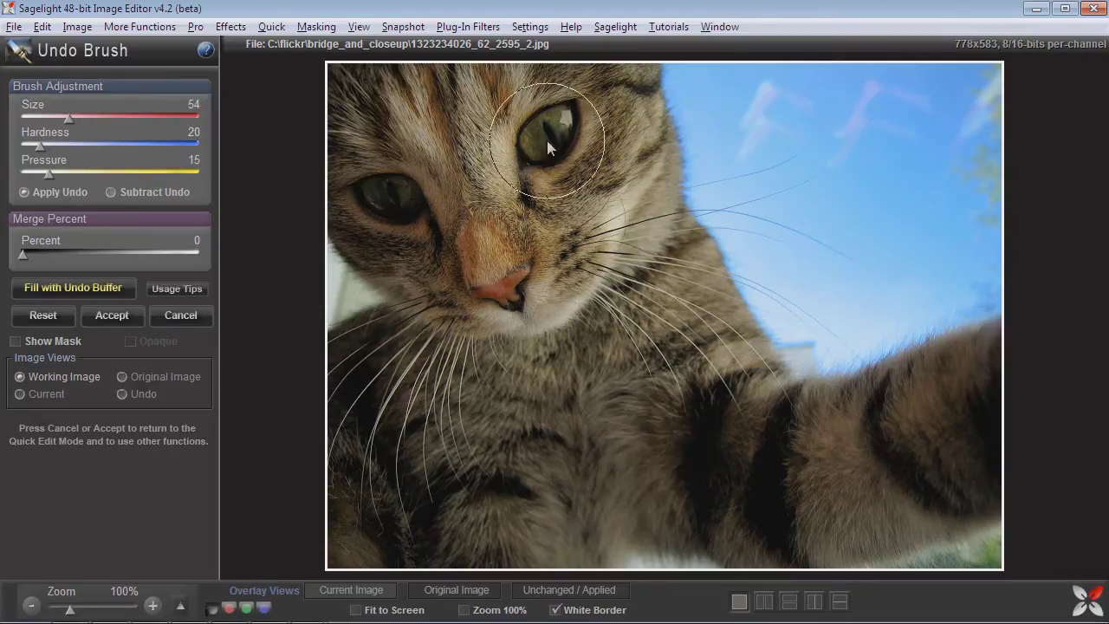
click(130, 192)
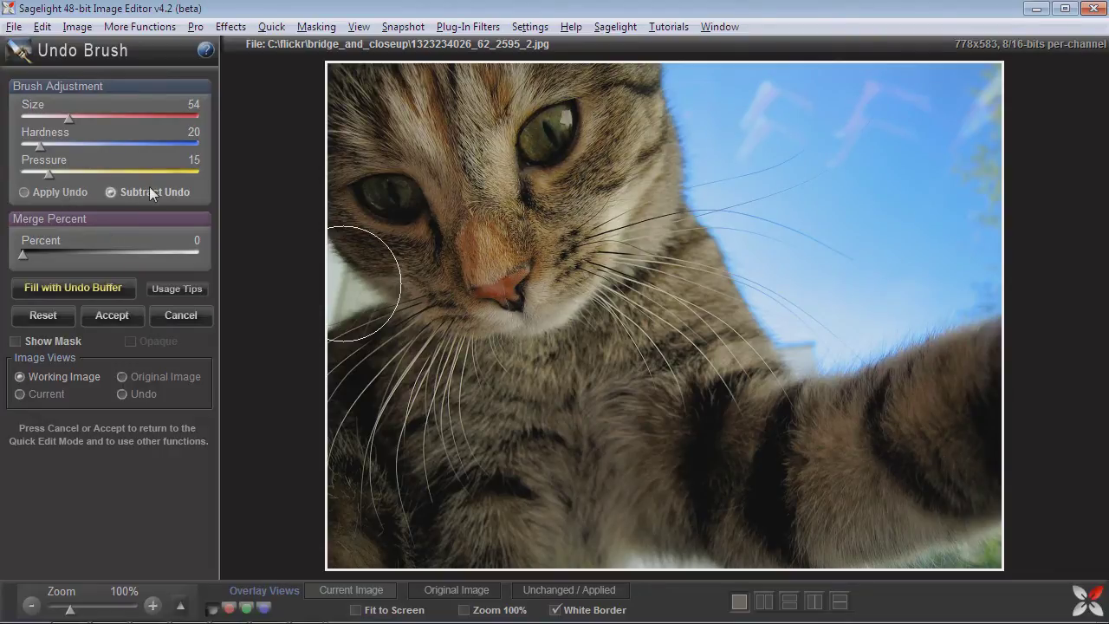
drag(69, 117, 39, 117)
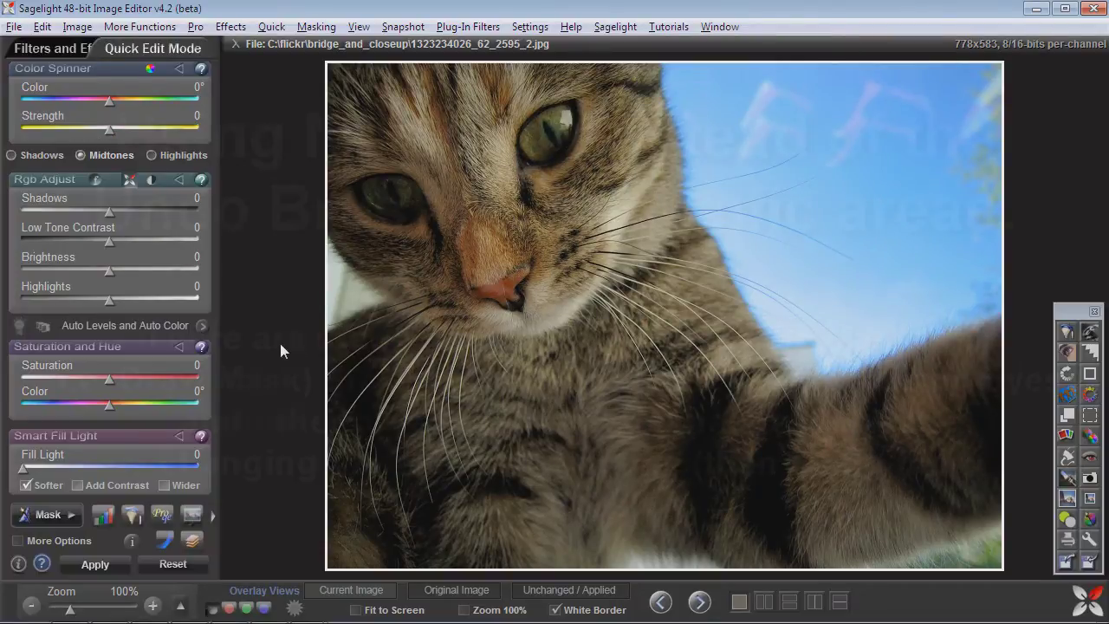
- Paint a mask over the left eye, accept it, soften its edges, and lift Shadows to 65
click(52, 515)
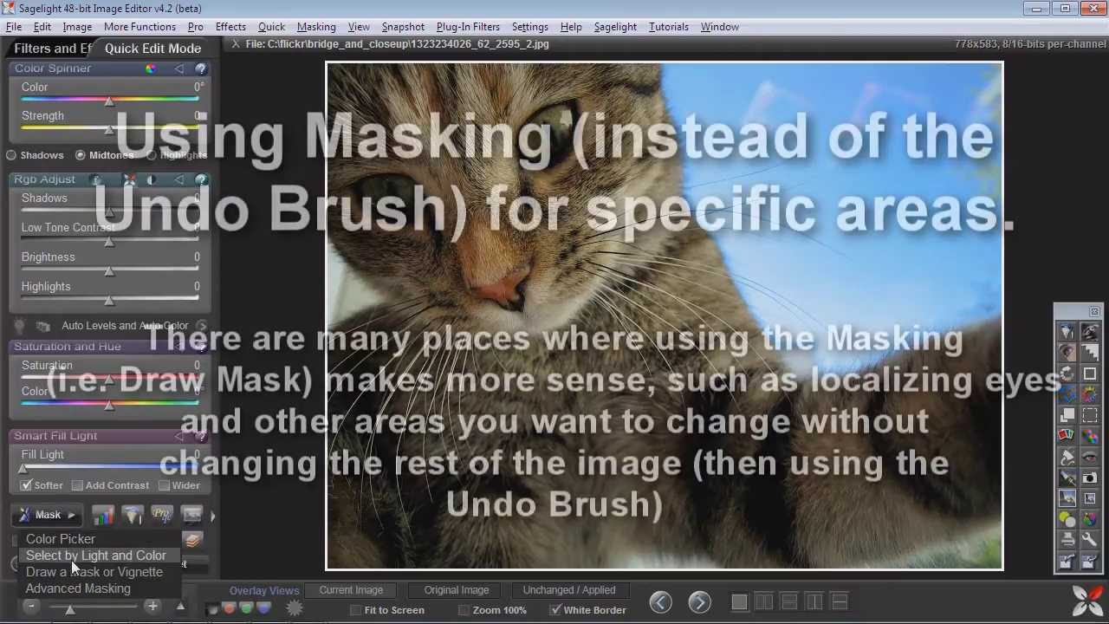
click(94, 572)
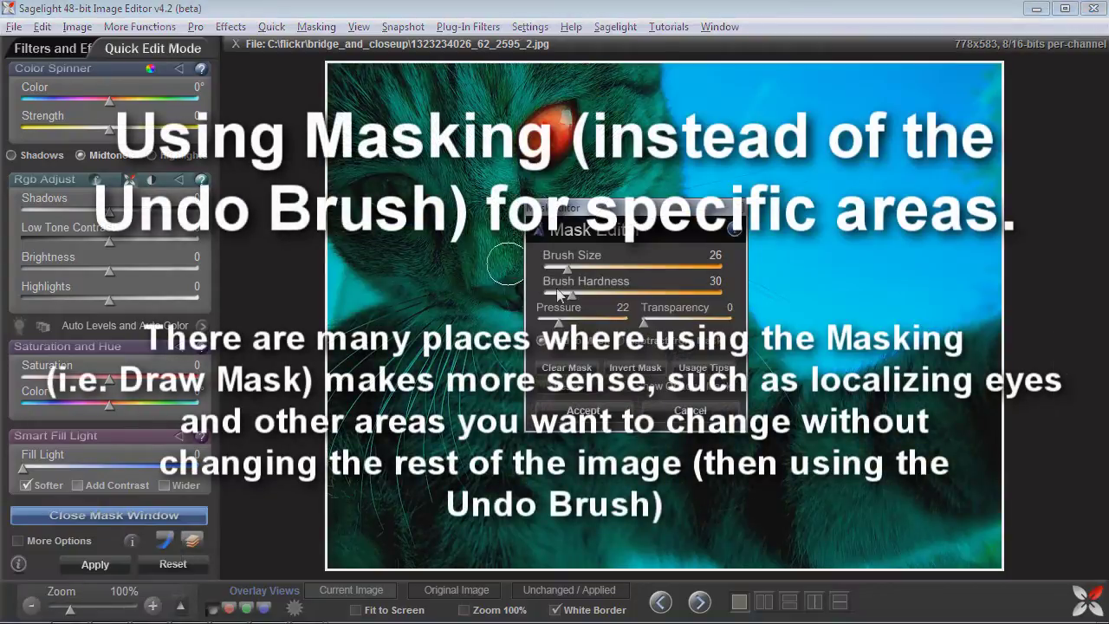
mouse_move(398, 227)
mouse_down()
mouse_move(372, 188)
mouse_move(400, 189)
mouse_move(367, 192)
mouse_move(419, 195)
mouse_move(385, 201)
mouse_up()
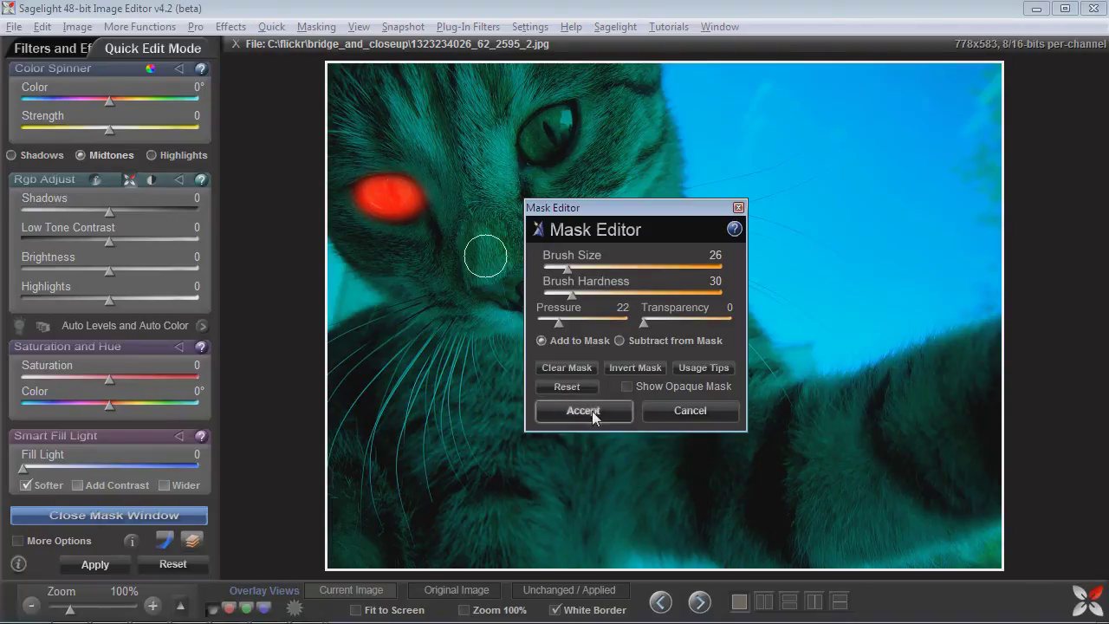
click(592, 411)
mouse_move(734, 266)
mouse_down()
mouse_move(787, 267)
mouse_move(733, 262)
mouse_move(742, 295)
mouse_up()
drag(109, 212, 166, 210)
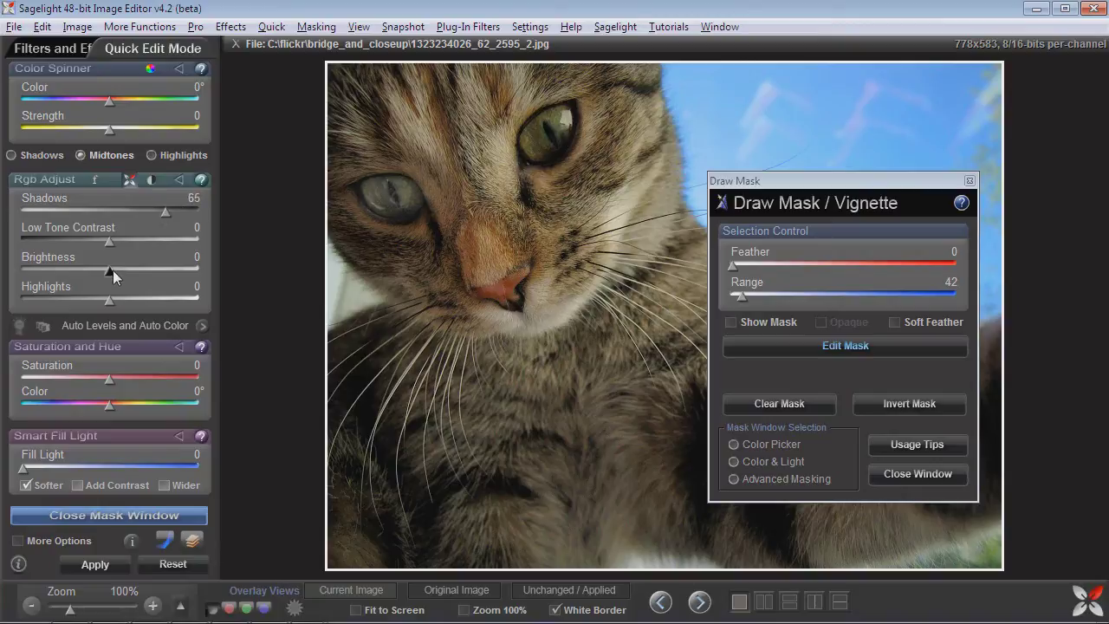
- Refine the eye to Shadows 39 and Saturation 17, apply it, and reopen the Mask Editor
mouse_move(113, 270)
mouse_down()
mouse_move(133, 270)
mouse_move(107, 268)
mouse_up()
mouse_move(152, 214)
mouse_down()
mouse_move(120, 214)
mouse_move(158, 213)
mouse_move(143, 216)
mouse_up()
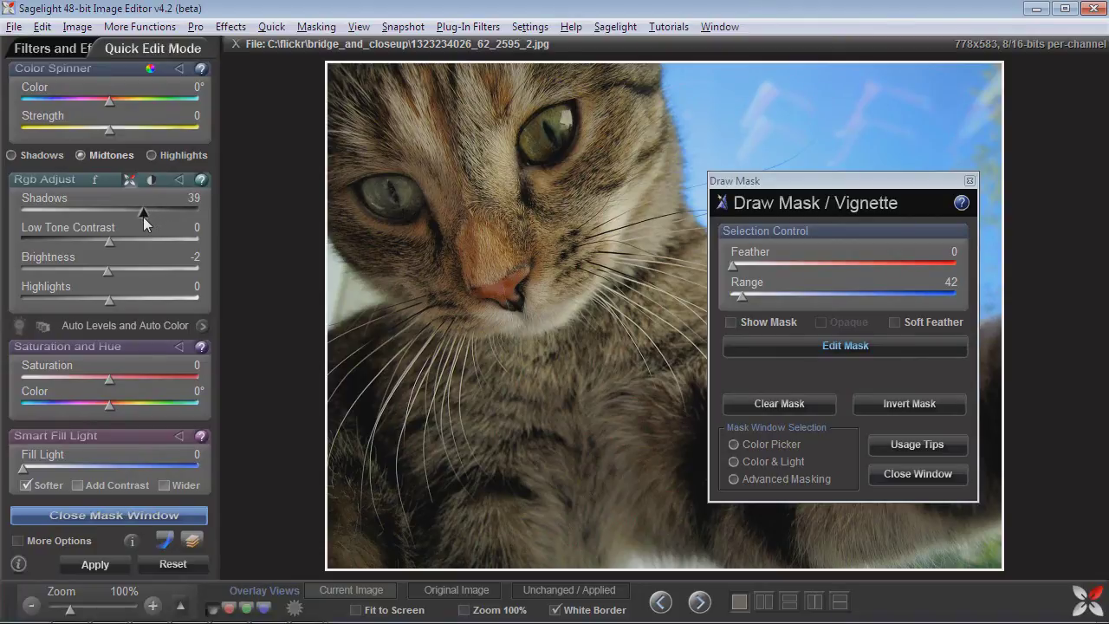
click(110, 378)
drag(110, 376, 124, 372)
click(112, 568)
click(845, 345)
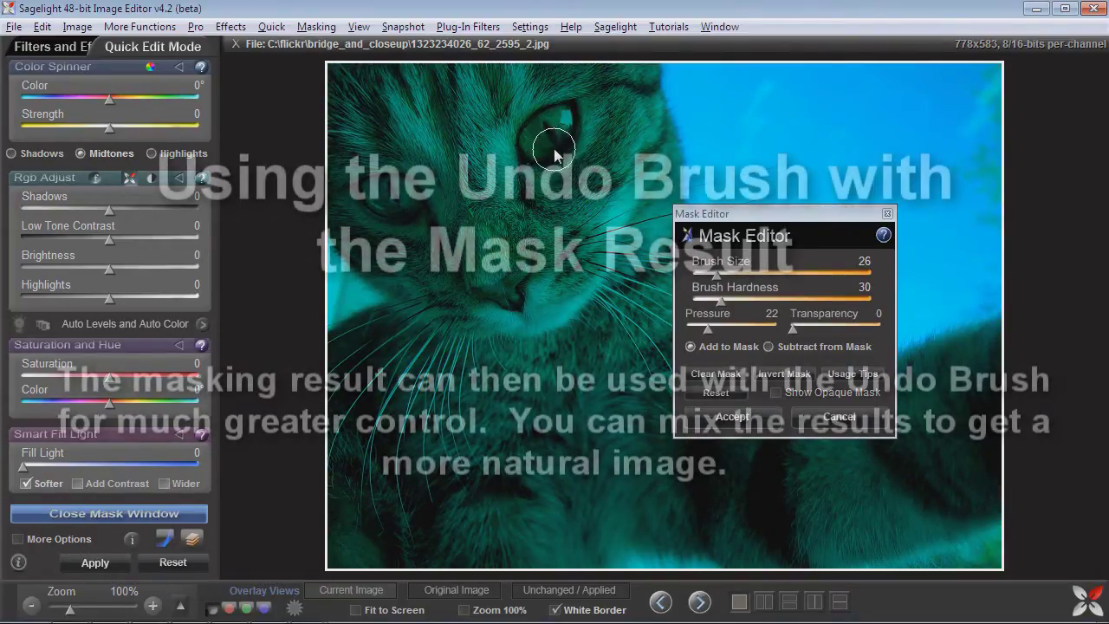
- Mask the right eye, raise its highlights, low-tone contrast and shadows, apply, and close the panel
mouse_move(538, 152)
mouse_down()
mouse_move(566, 131)
mouse_move(556, 123)
mouse_move(565, 114)
mouse_move(574, 118)
mouse_move(542, 158)
mouse_up()
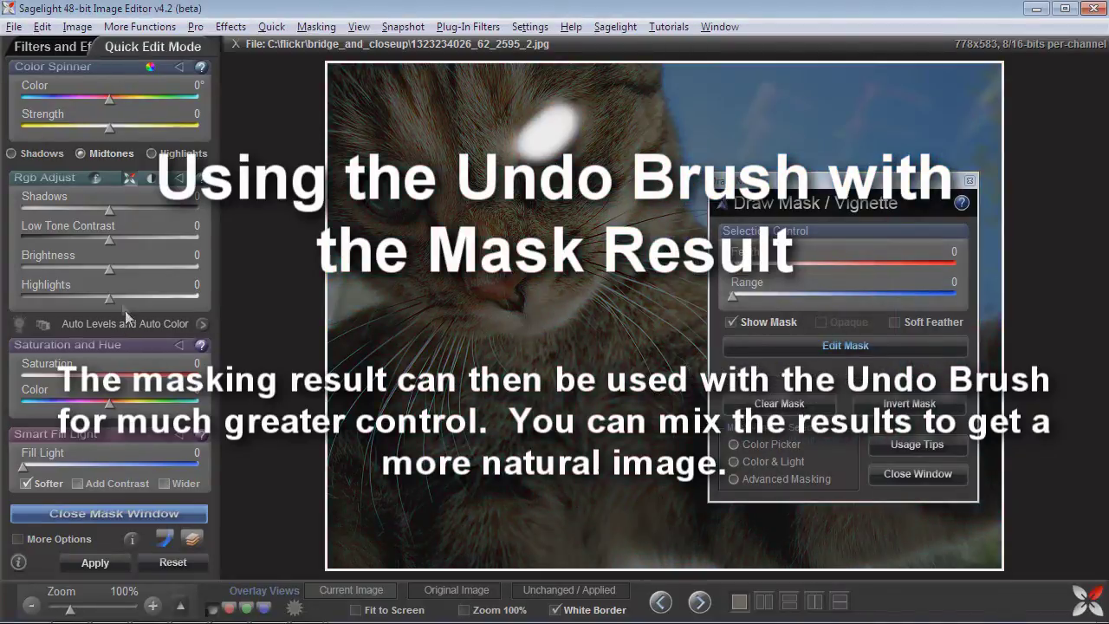
drag(125, 296, 173, 293)
drag(113, 238, 150, 209)
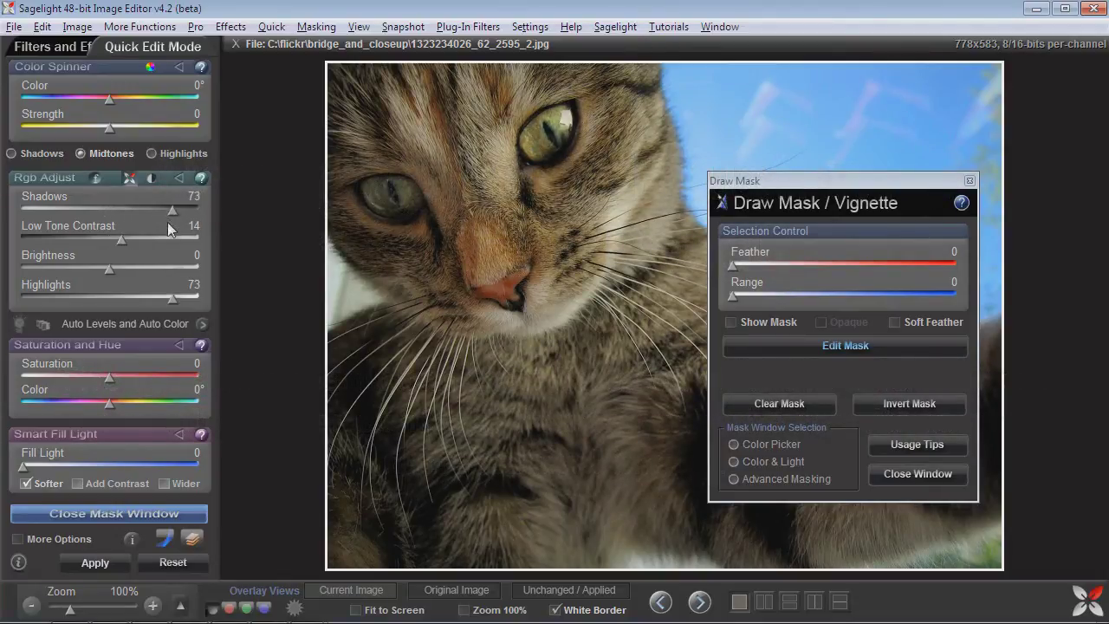
click(102, 567)
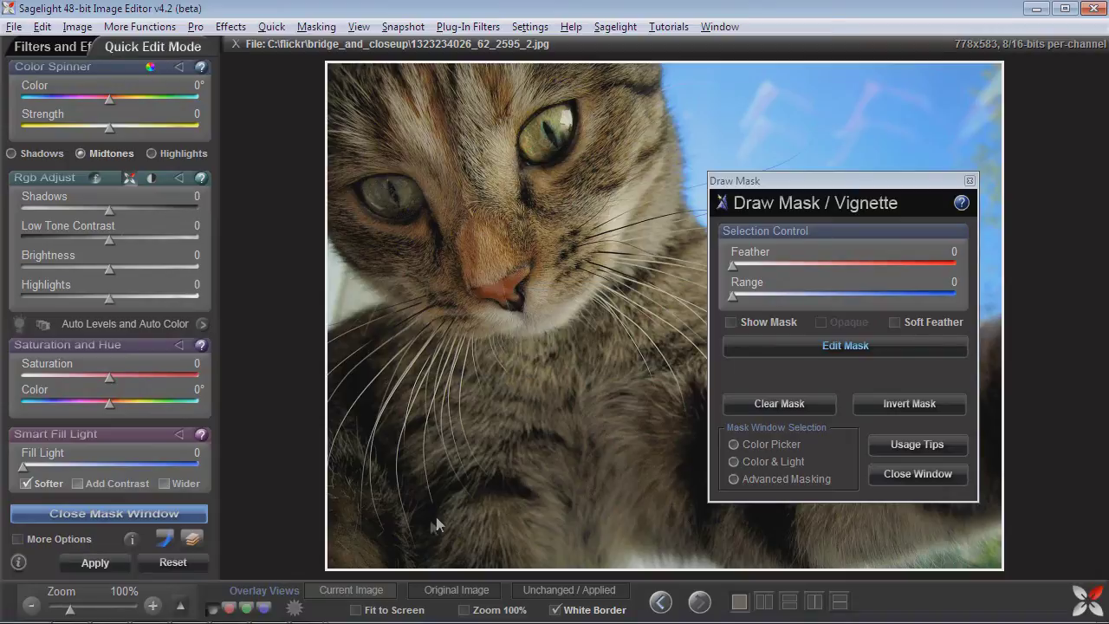
click(902, 478)
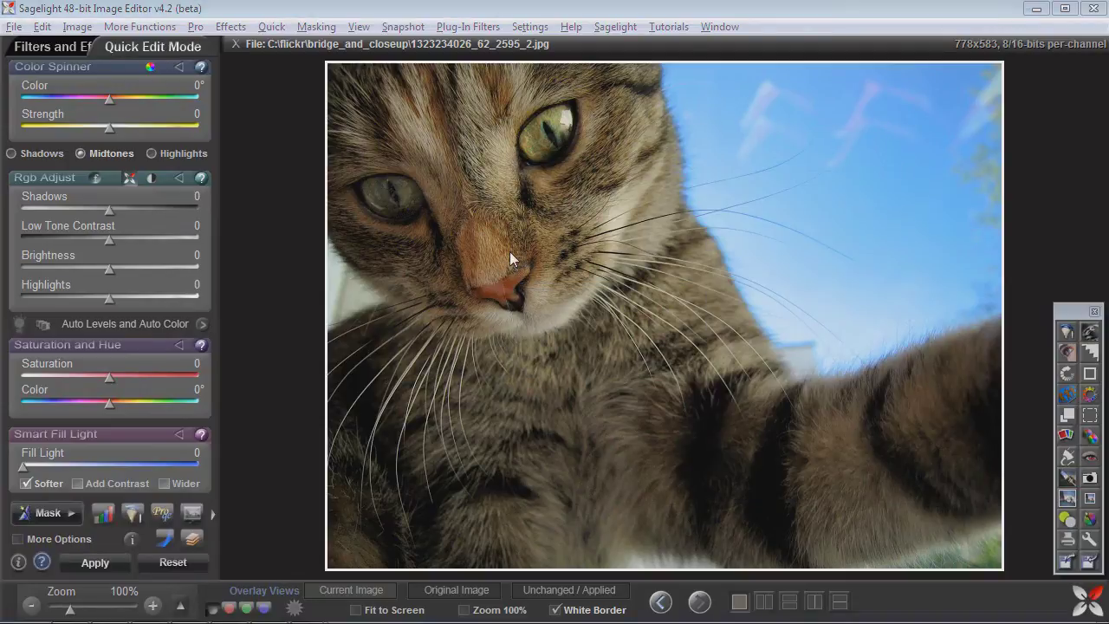
click(39, 27)
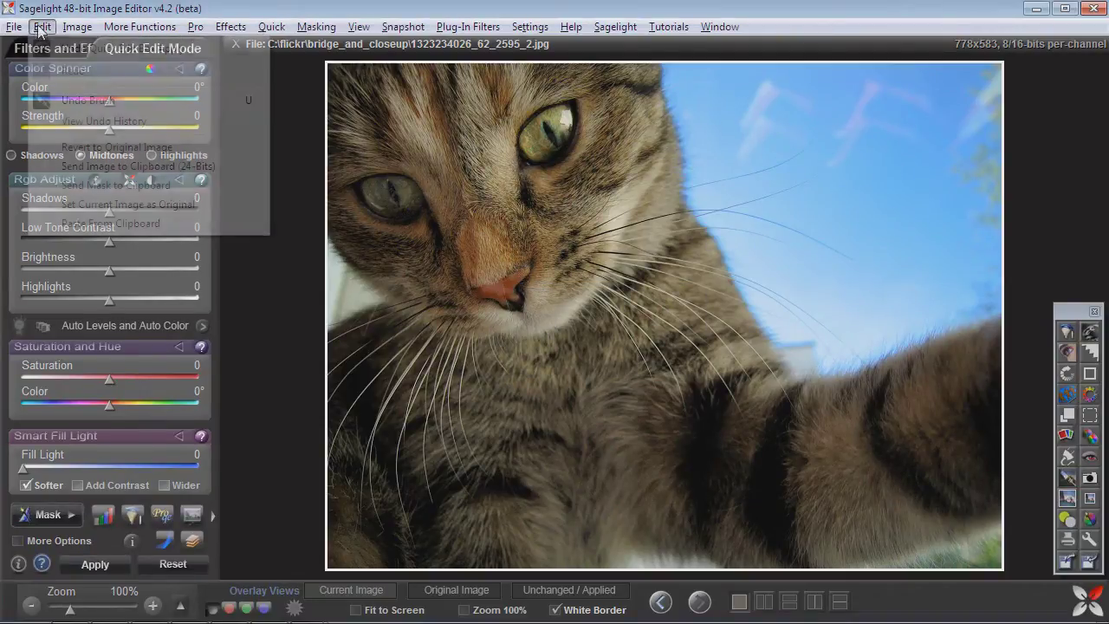
- Start the Undo Brush at size 37 and compare the undo and current previews
click(87, 100)
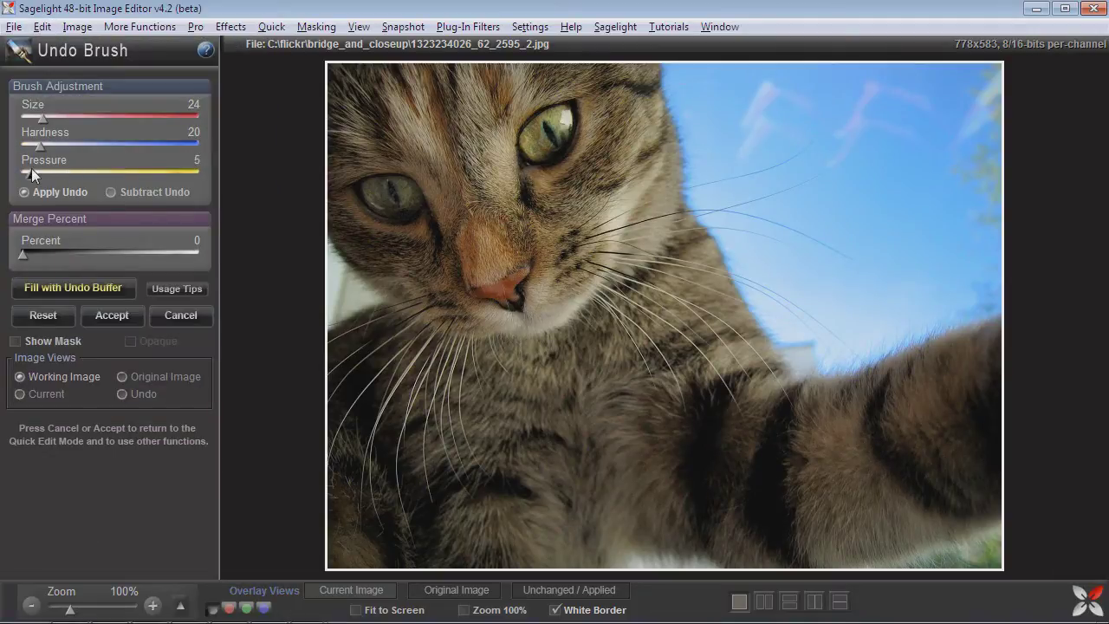
drag(41, 112, 54, 112)
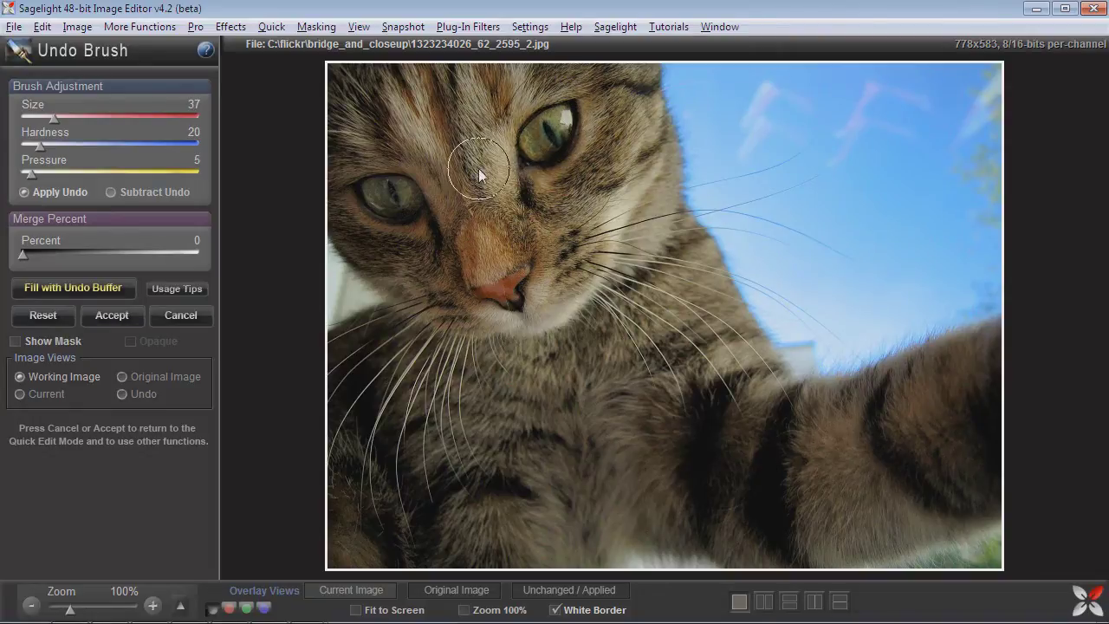
click(129, 395)
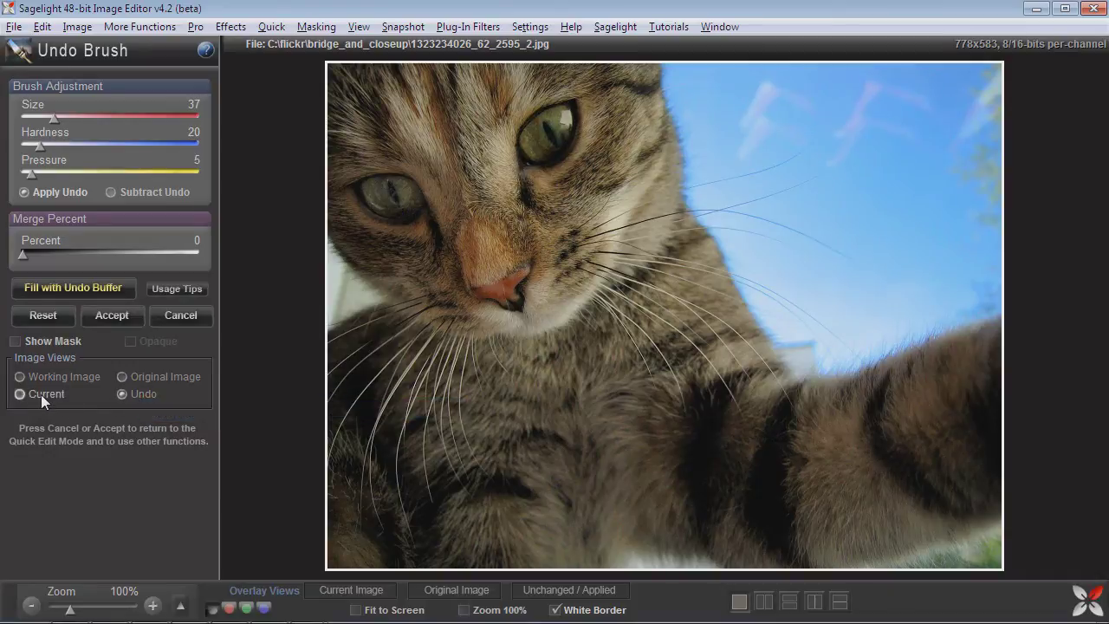
click(41, 394)
click(130, 394)
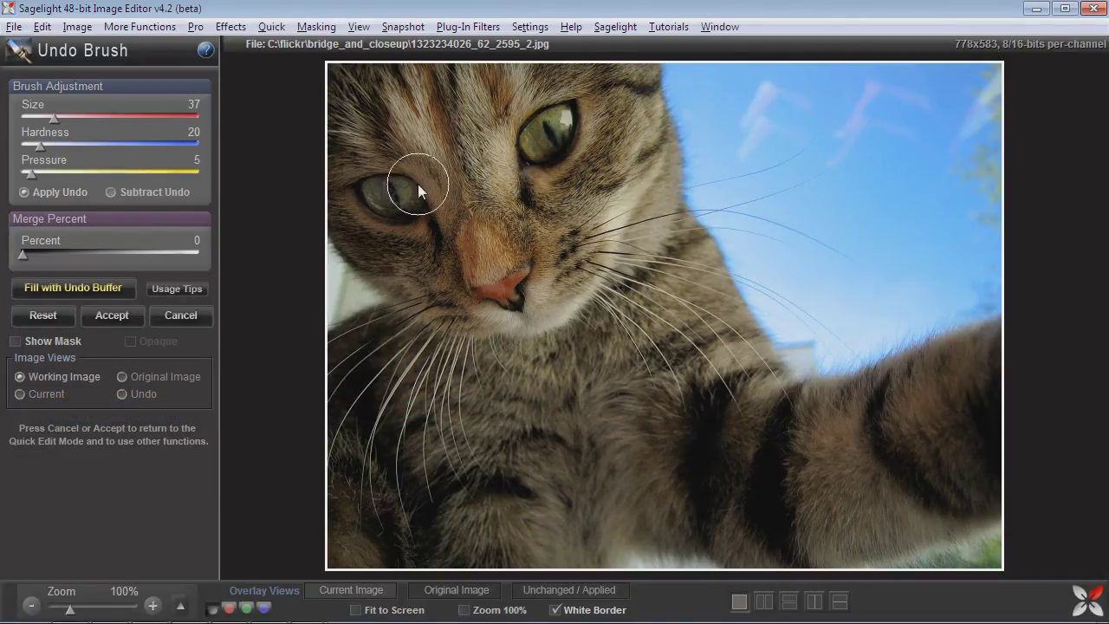
- Set the brush to Apply Undo at pressure 9 and paint over the upper eye
click(110, 191)
click(64, 194)
click(149, 192)
click(57, 291)
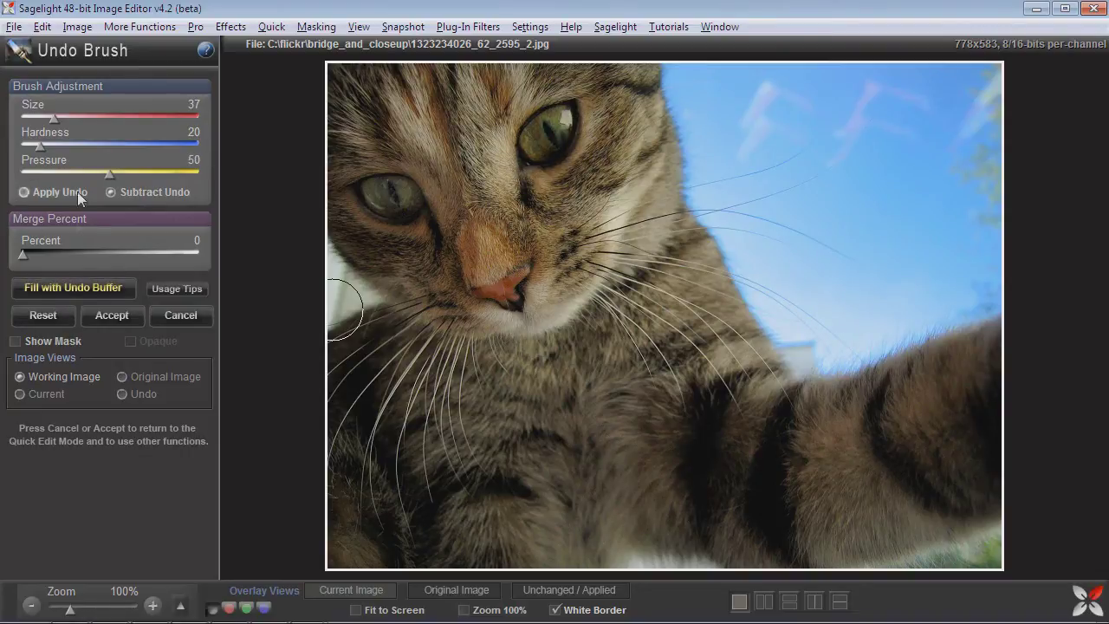
click(76, 192)
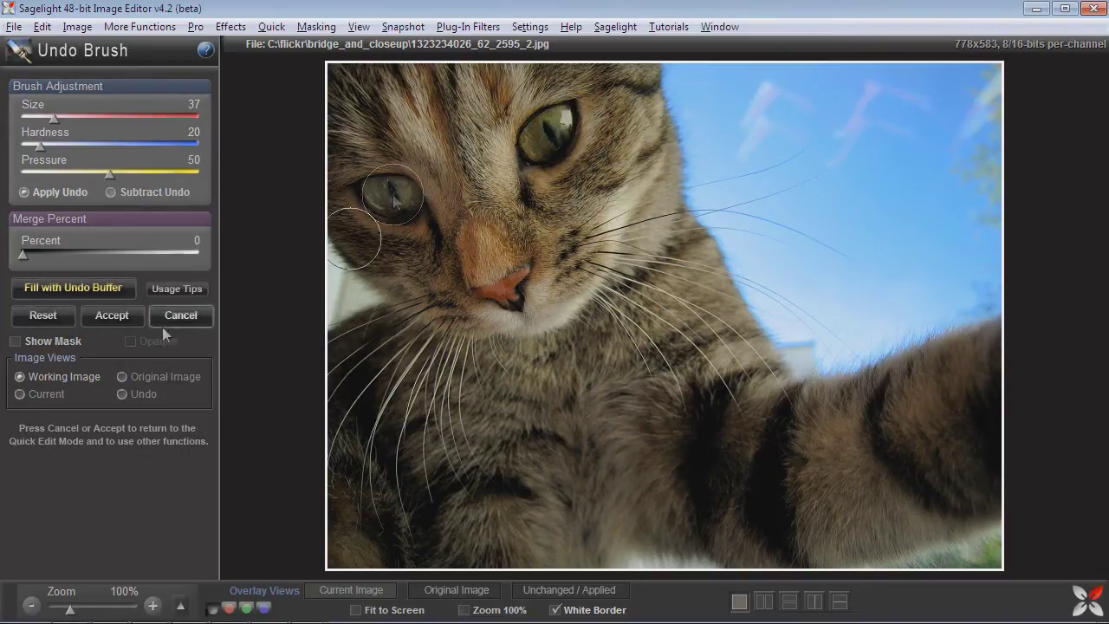
click(43, 315)
drag(40, 177, 37, 178)
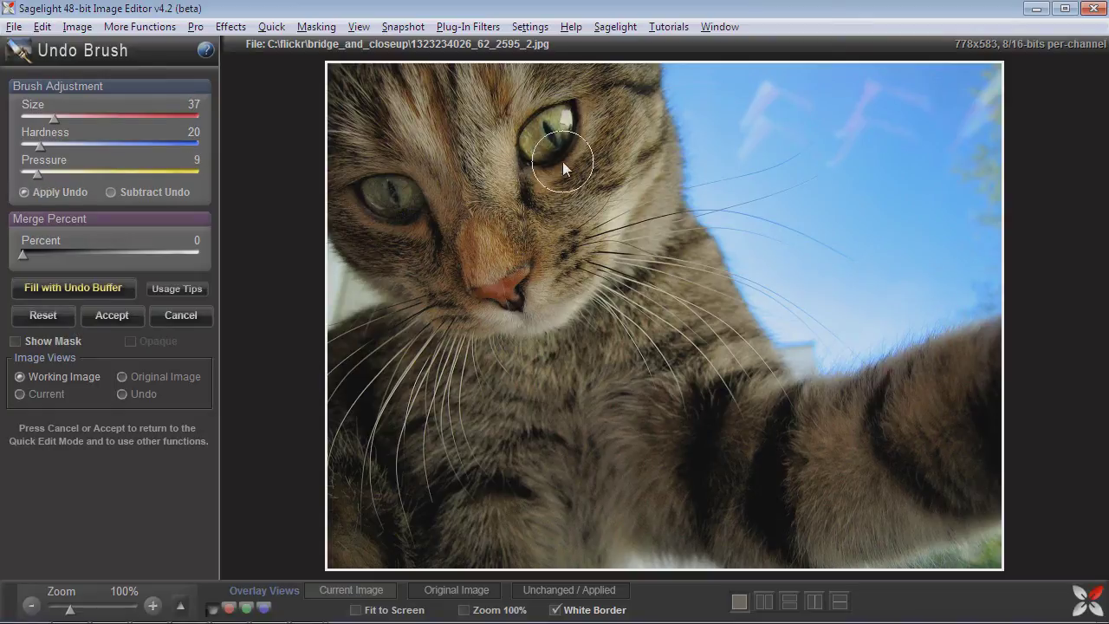
drag(527, 145, 630, 108)
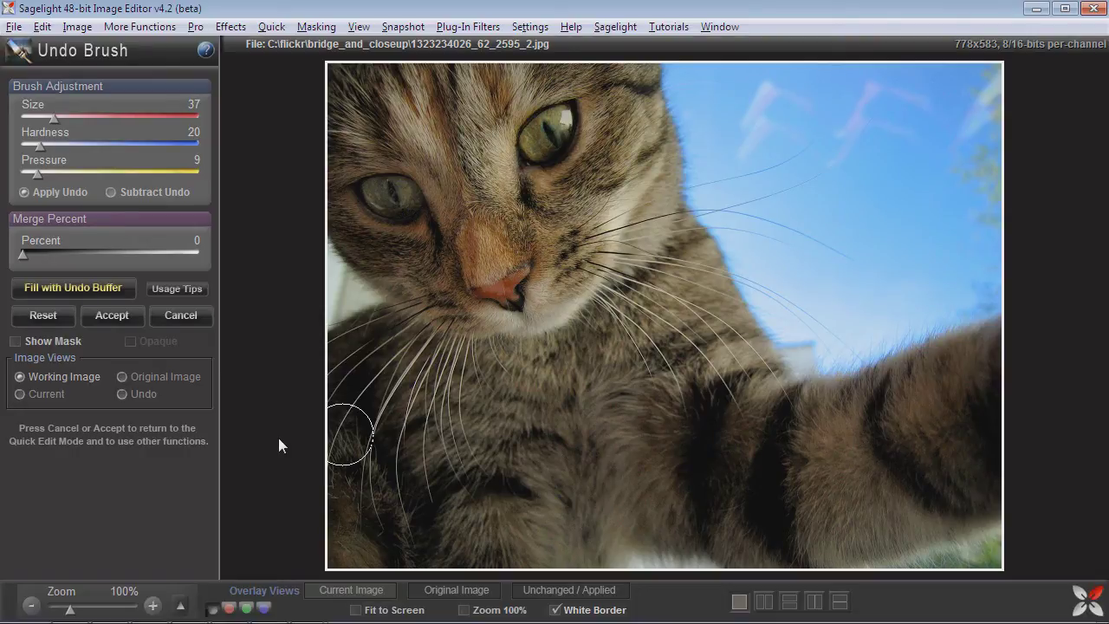
- Keep the undo-brush edit, then darken low tones with a size-134 Dodge and Burn brush
click(122, 317)
click(1067, 457)
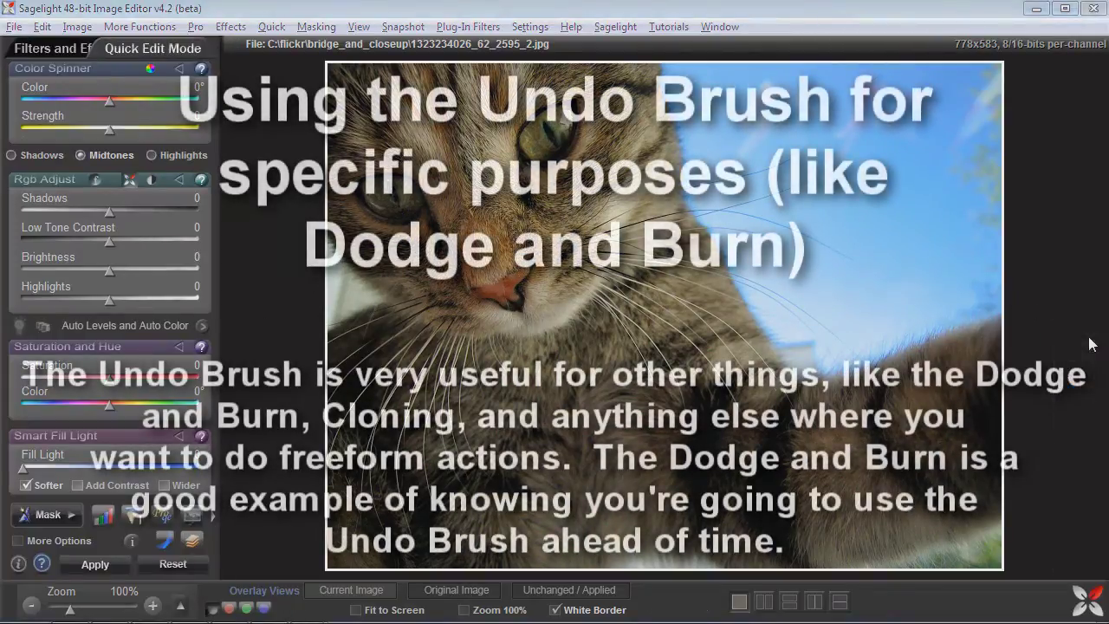
drag(48, 115, 43, 118)
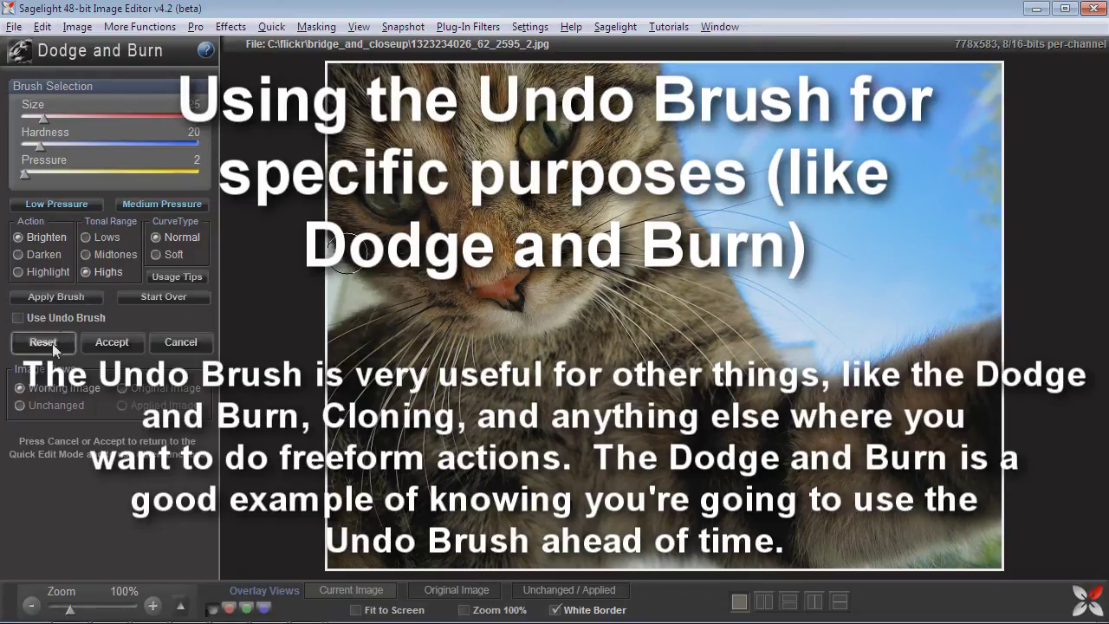
drag(62, 115, 112, 119)
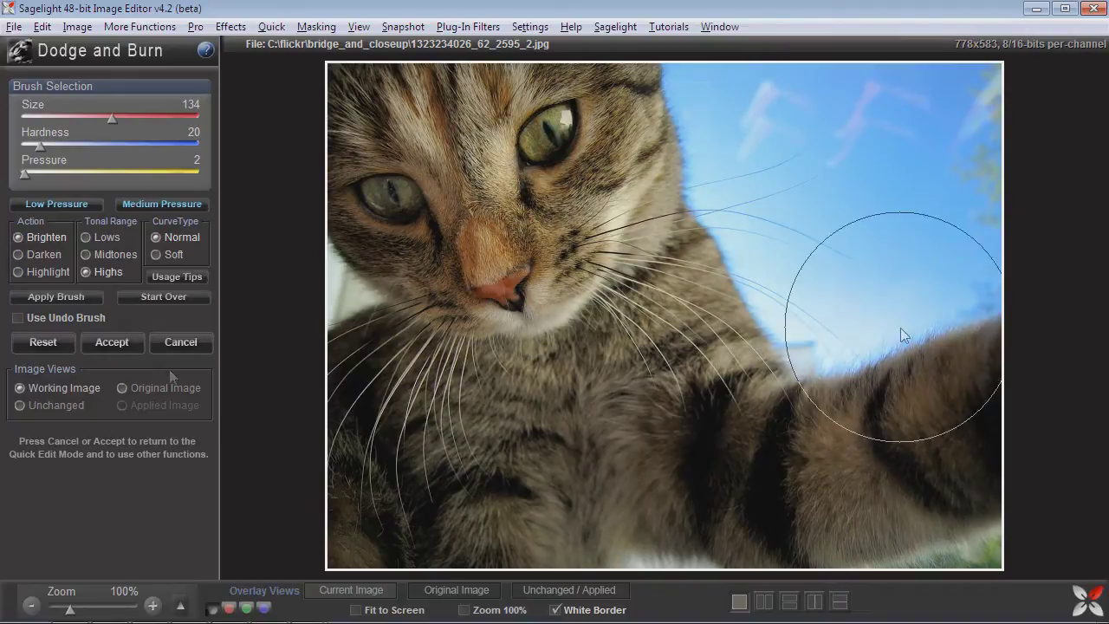
click(18, 254)
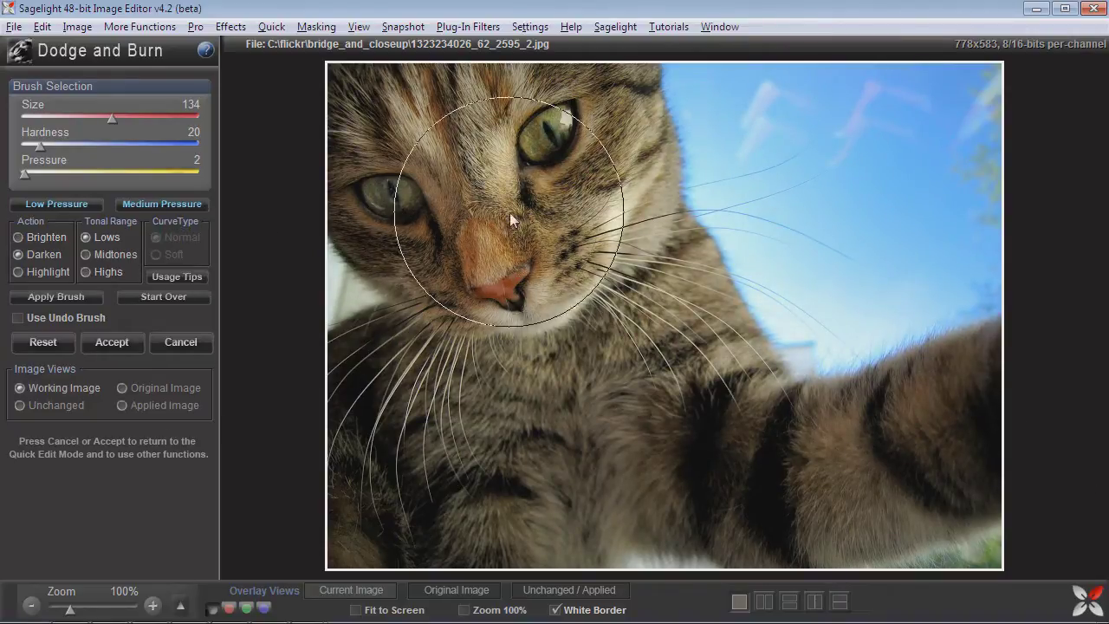
click(110, 342)
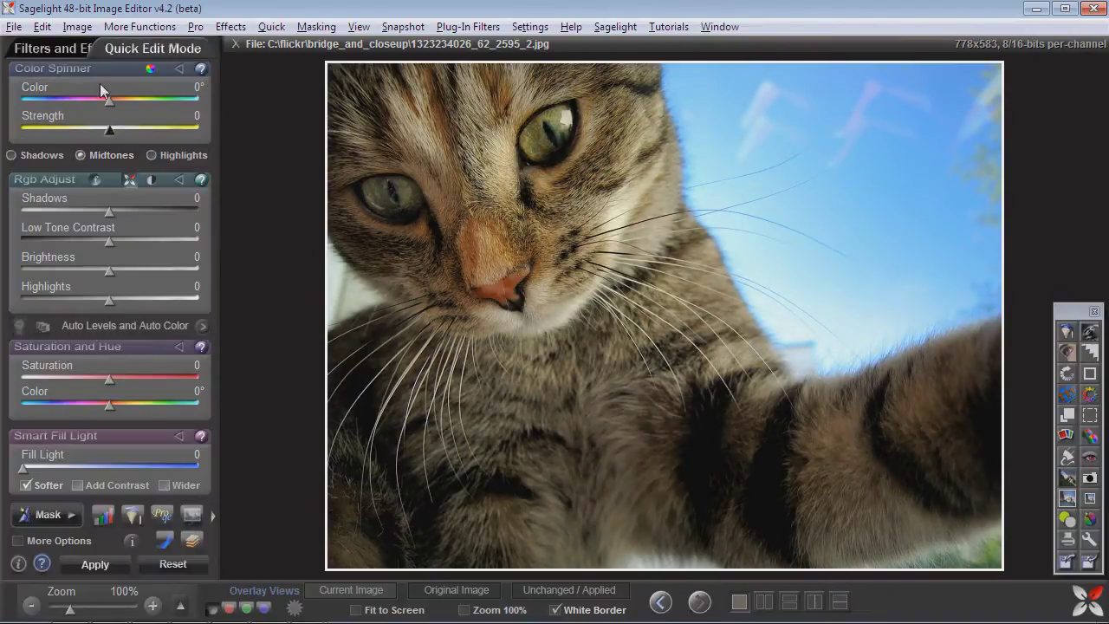
- Run another Undo Brush pass and accept it
click(44, 27)
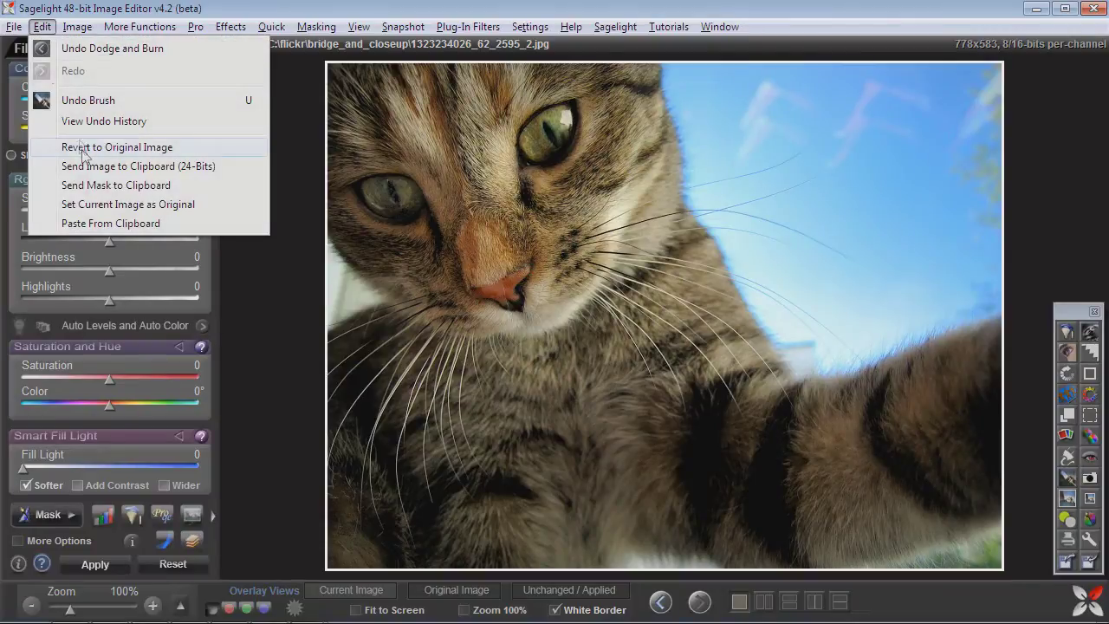
click(78, 101)
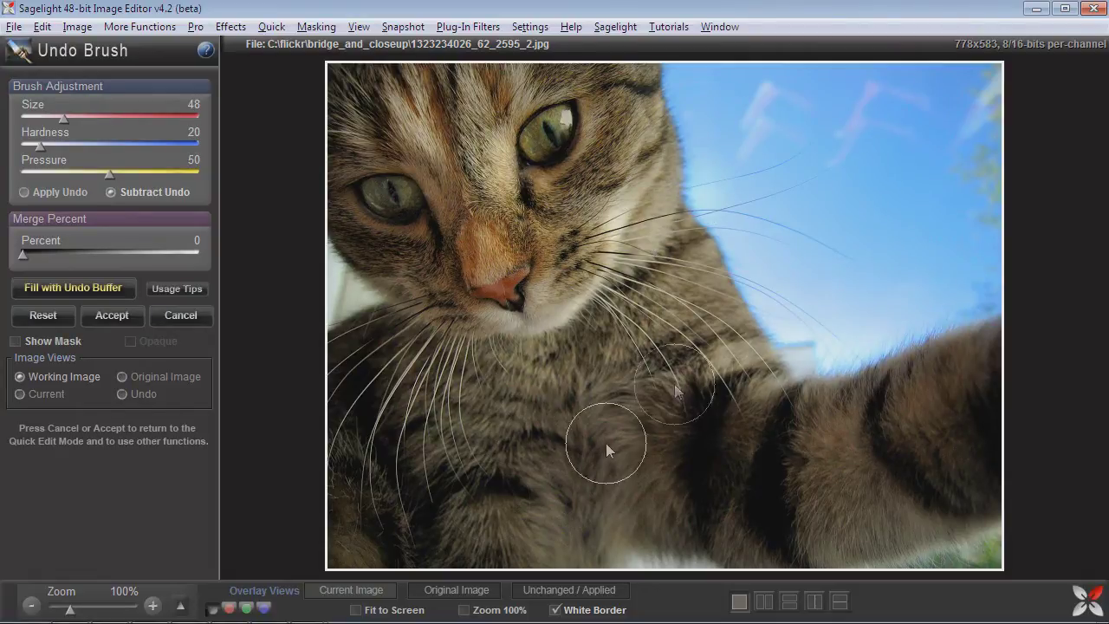
click(112, 315)
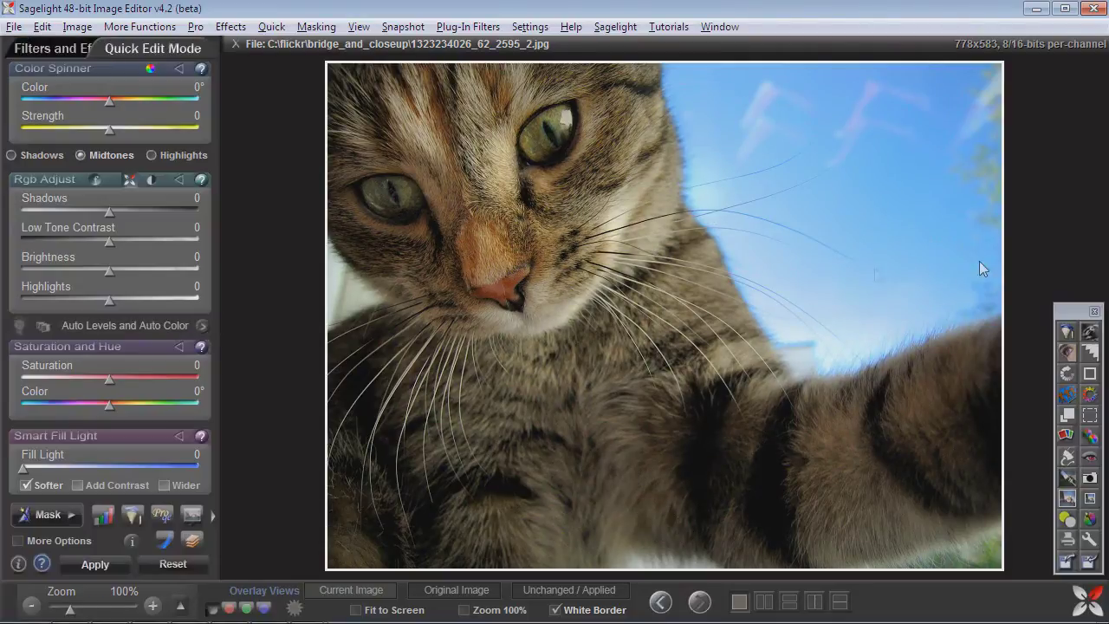
- Darken low tones with a size-44 Dodge and Burn brush and accept the pass
click(1092, 332)
click(43, 254)
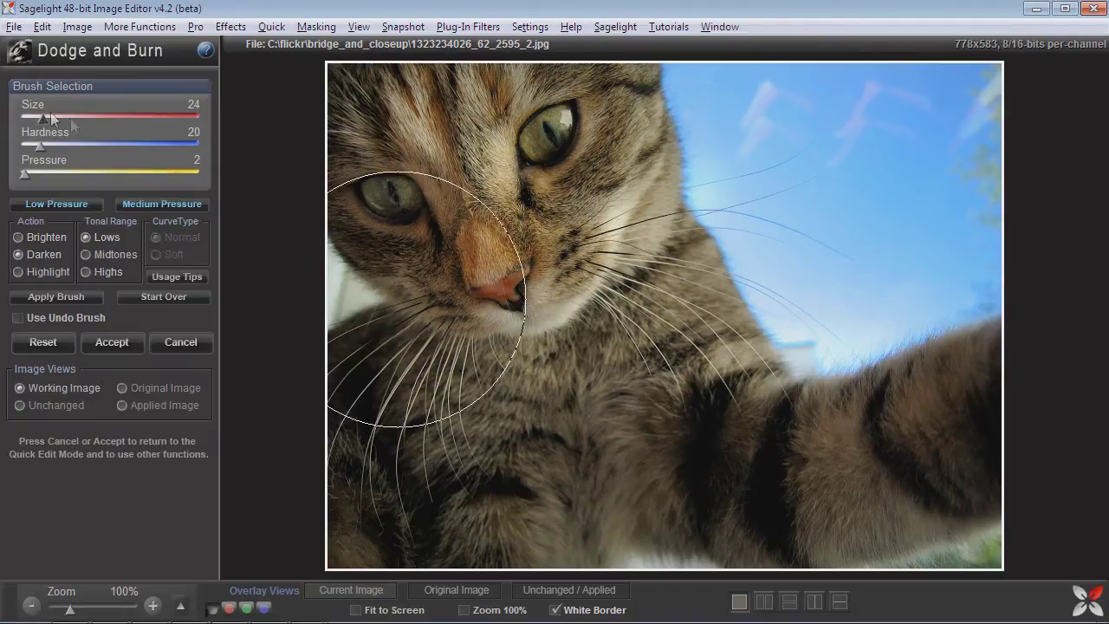
drag(42, 116, 59, 118)
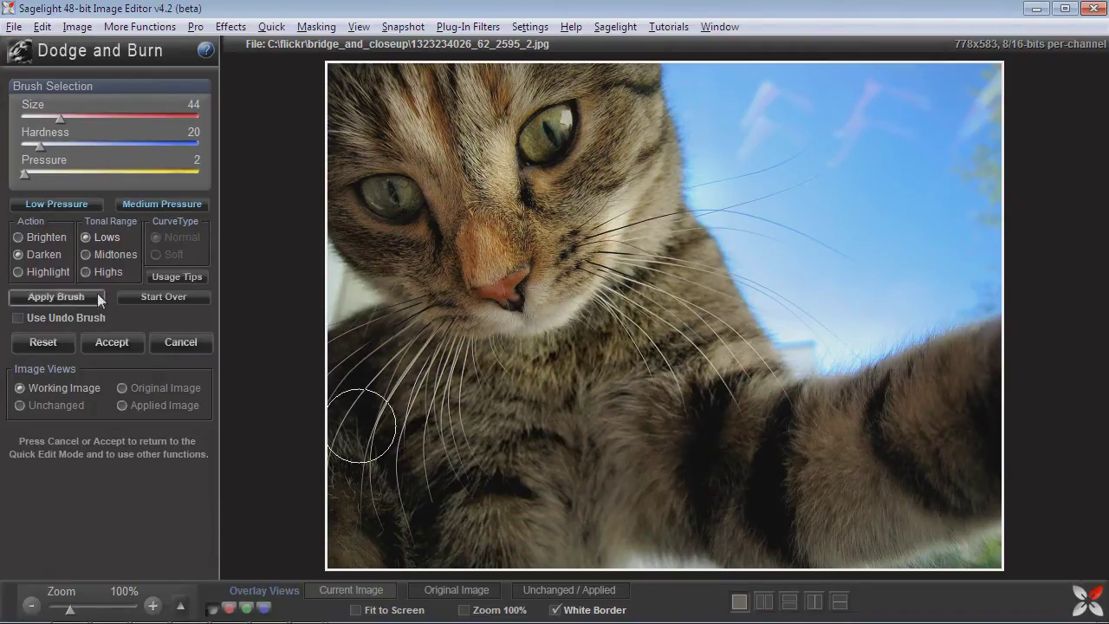
click(105, 343)
click(44, 26)
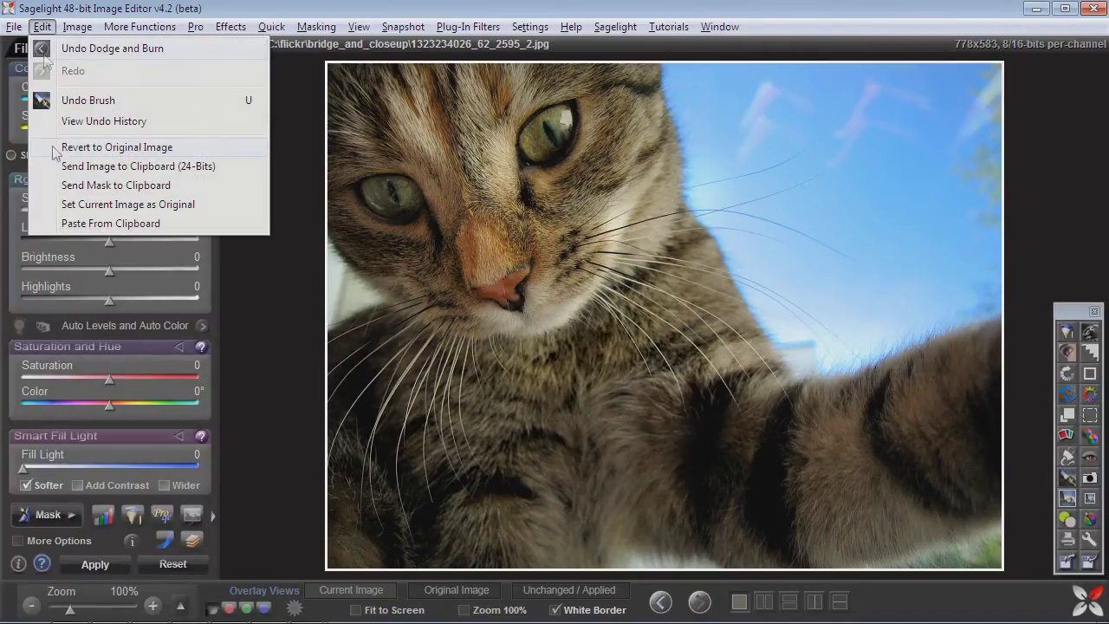
click(74, 119)
click(118, 329)
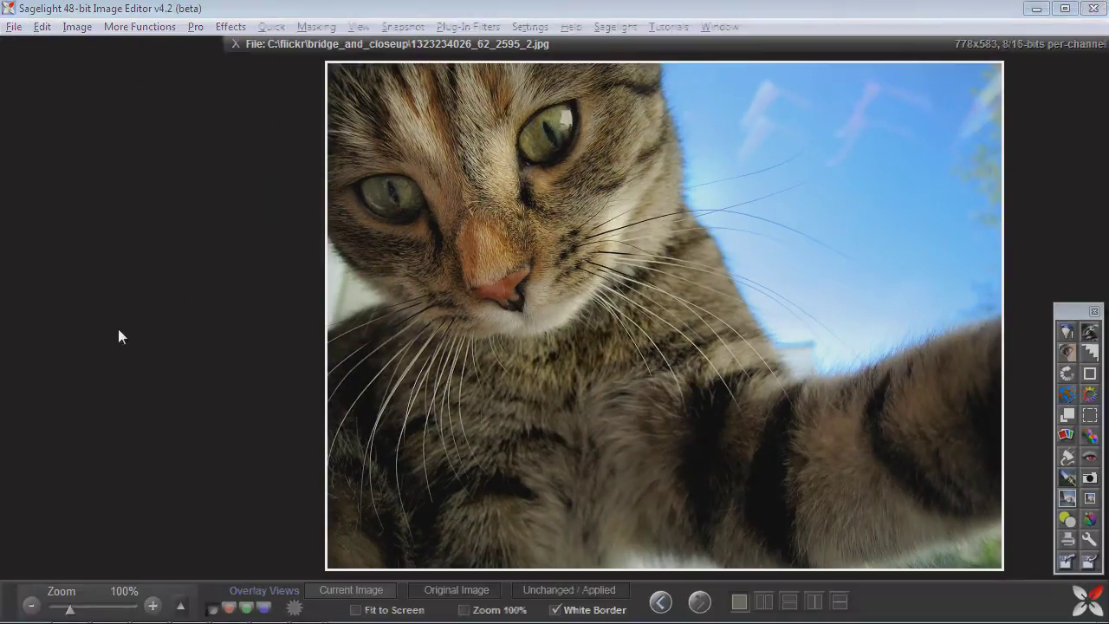
click(42, 26)
click(78, 101)
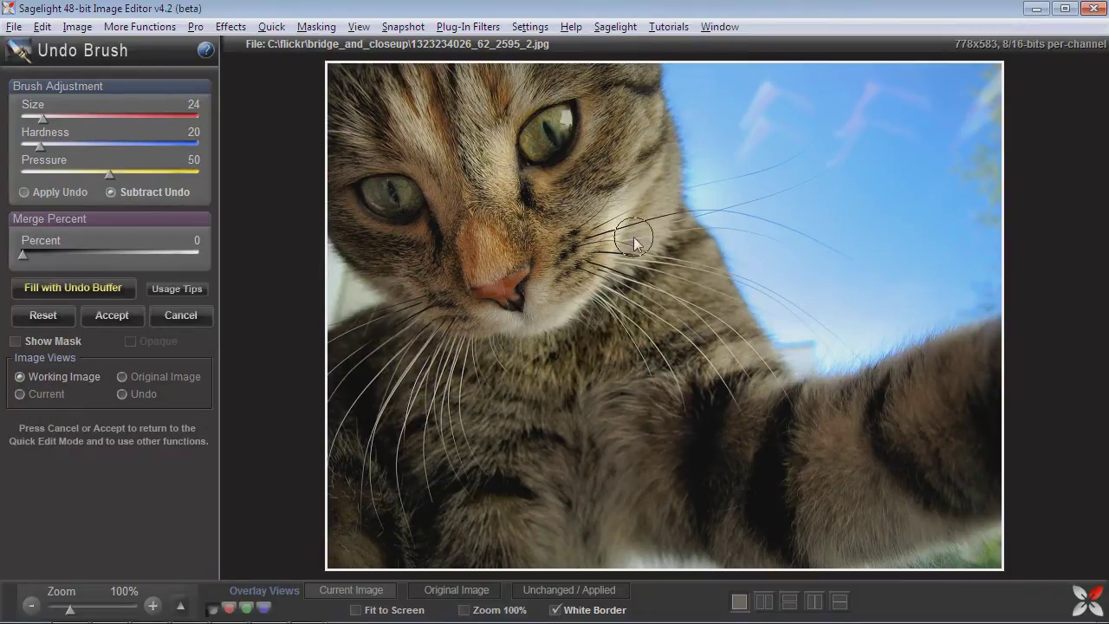
click(117, 317)
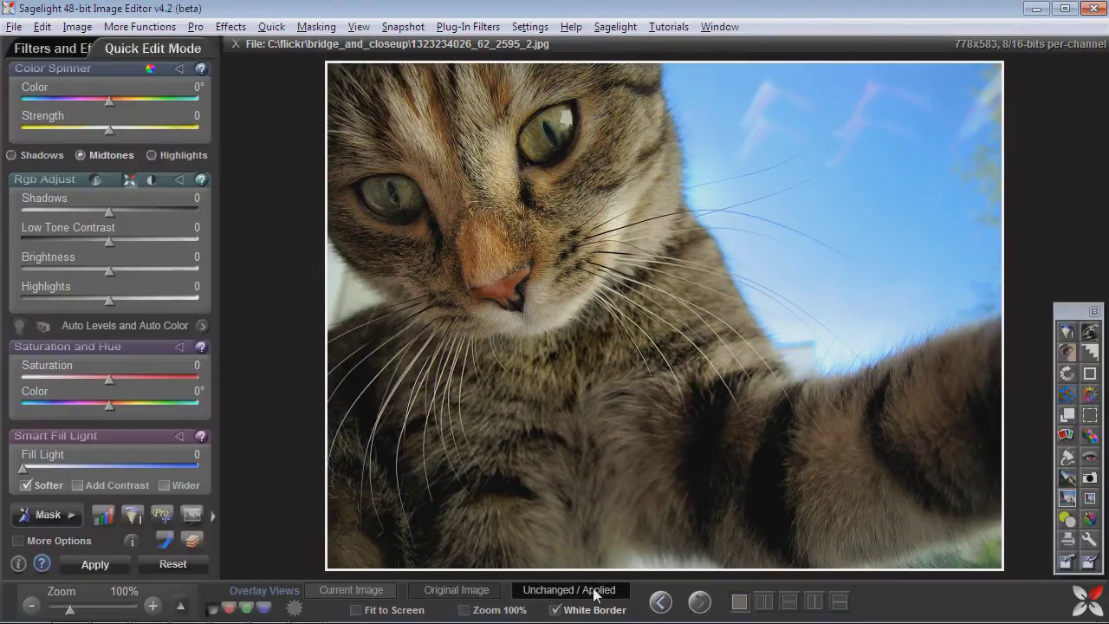
- Compare current and original images side by side, then return to single-image view
click(766, 601)
click(739, 602)
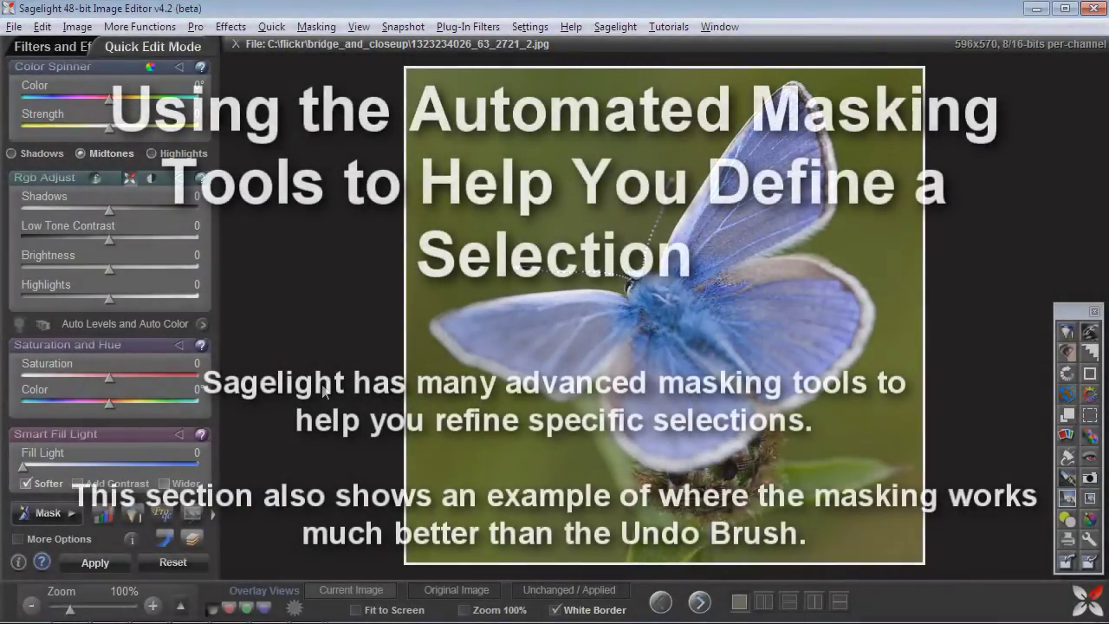
- Clear the old pink mask, paint a test stroke along the wing edge, and accept
click(62, 514)
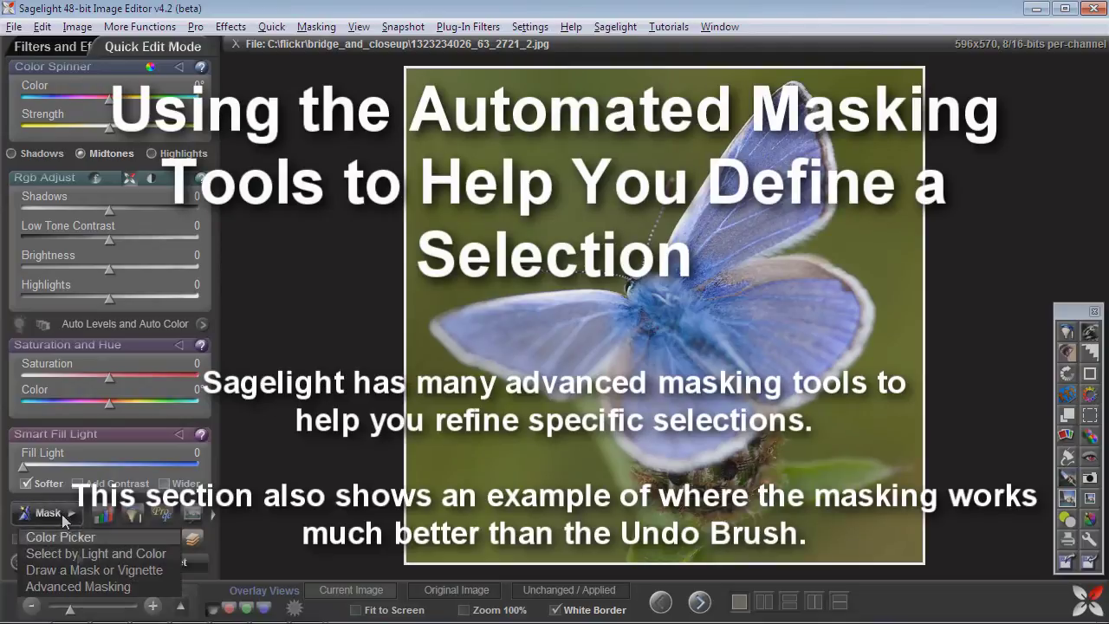
click(87, 568)
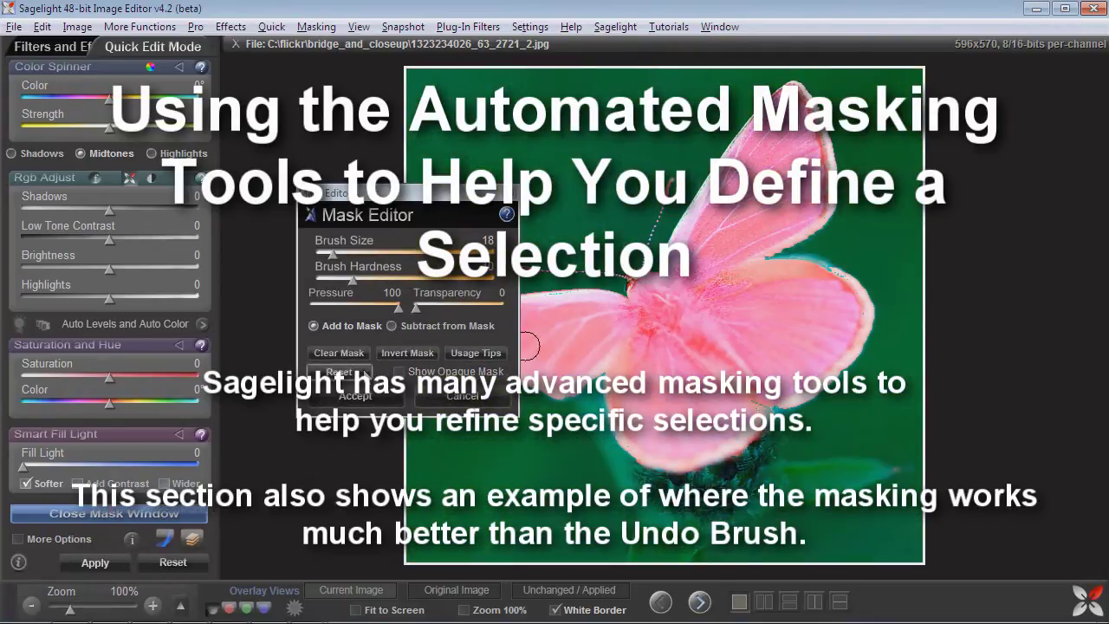
click(339, 352)
mouse_move(525, 323)
mouse_down()
mouse_move(605, 323)
mouse_move(574, 311)
mouse_move(530, 317)
mouse_move(628, 304)
mouse_move(505, 364)
mouse_move(564, 389)
mouse_move(613, 352)
mouse_move(556, 385)
mouse_move(597, 350)
mouse_move(628, 346)
mouse_move(616, 389)
mouse_move(613, 377)
mouse_move(630, 441)
mouse_move(680, 455)
mouse_move(717, 436)
mouse_move(703, 448)
mouse_move(819, 375)
mouse_move(855, 325)
mouse_move(840, 286)
mouse_move(817, 273)
mouse_move(709, 279)
mouse_up()
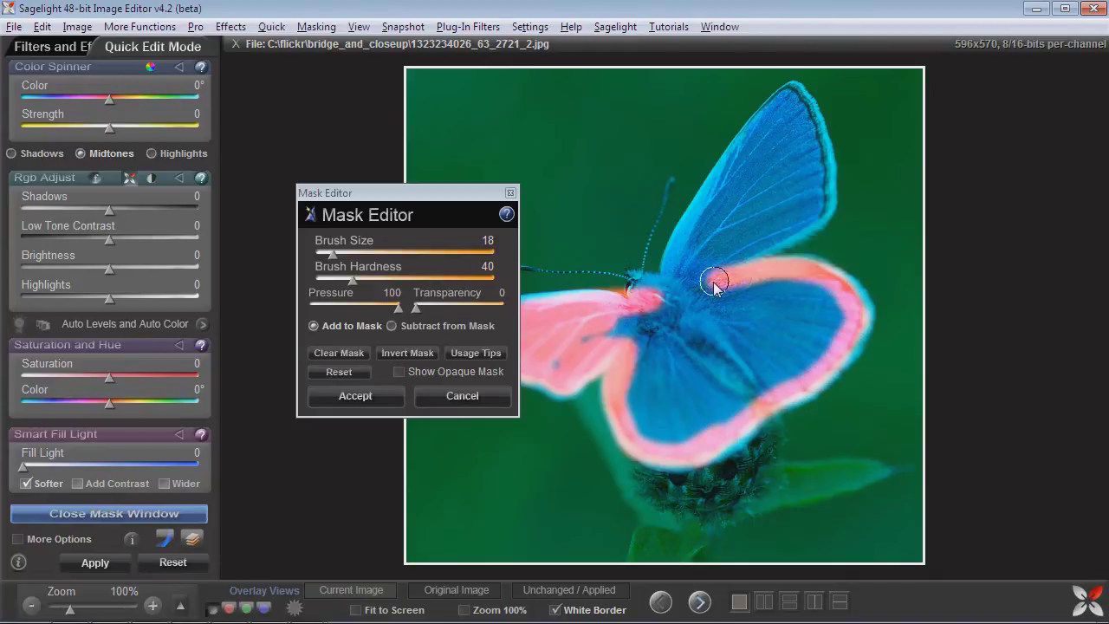
click(444, 396)
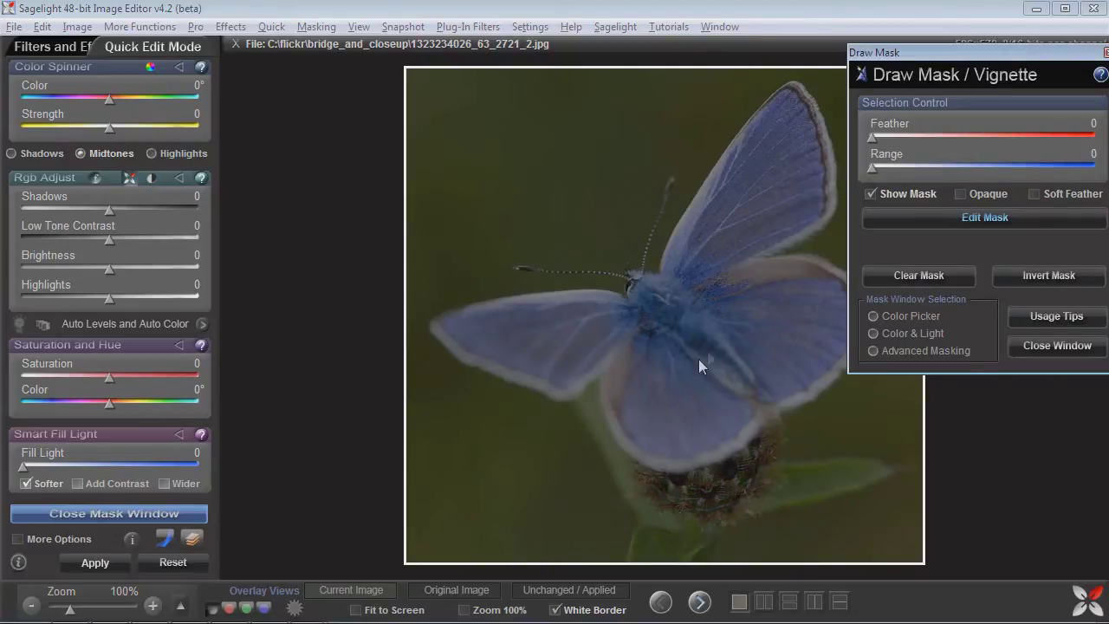
- Pick the wing's blue with Color Picker and try hue, low-tone contrast and Range 84
click(1037, 348)
click(601, 335)
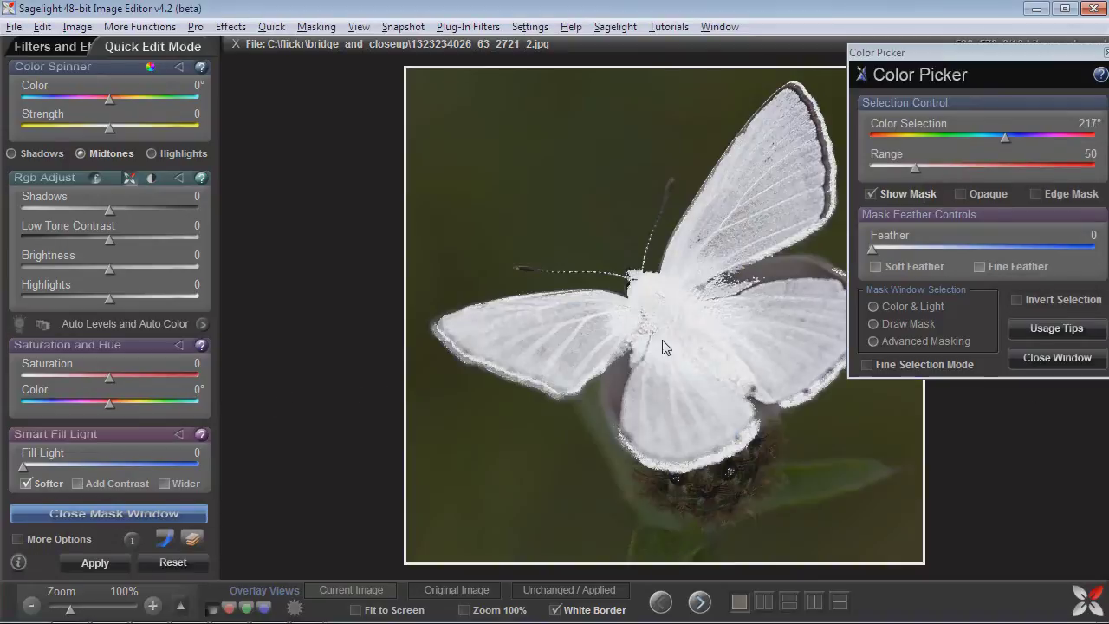
click(665, 374)
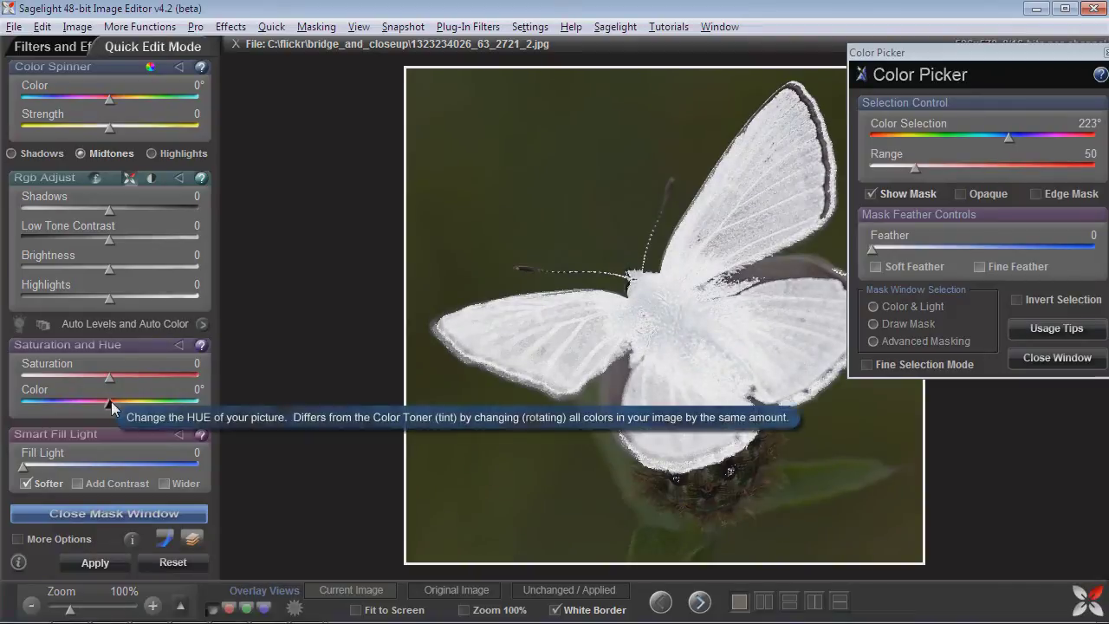
mouse_move(110, 403)
mouse_down()
mouse_move(69, 407)
mouse_move(182, 412)
mouse_move(83, 410)
mouse_move(115, 412)
mouse_up()
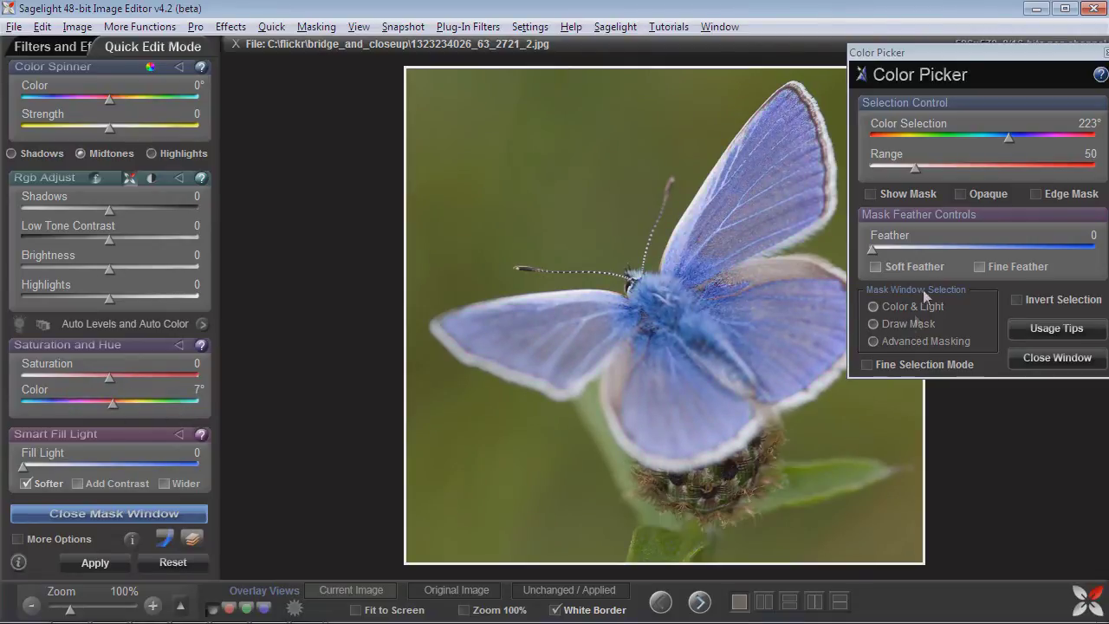
click(915, 192)
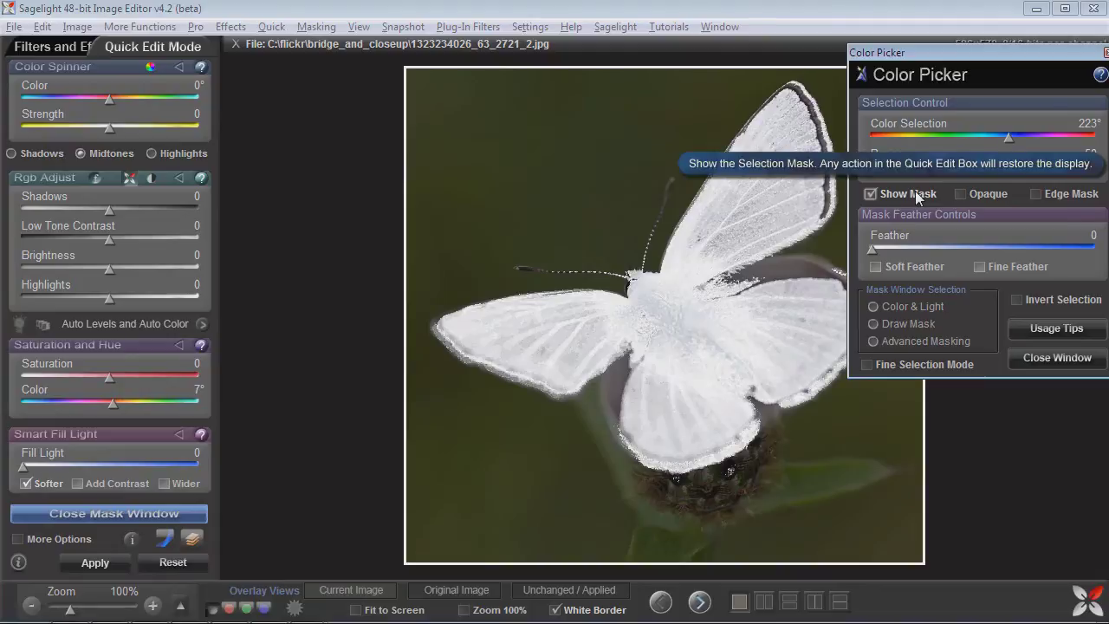
drag(110, 240, 124, 245)
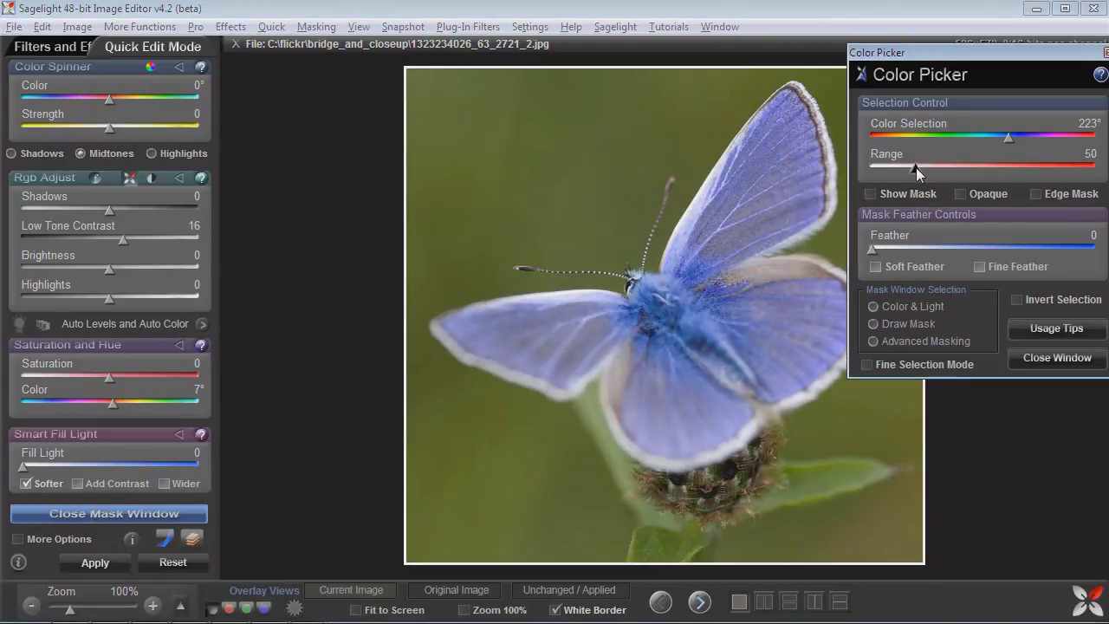
click(914, 193)
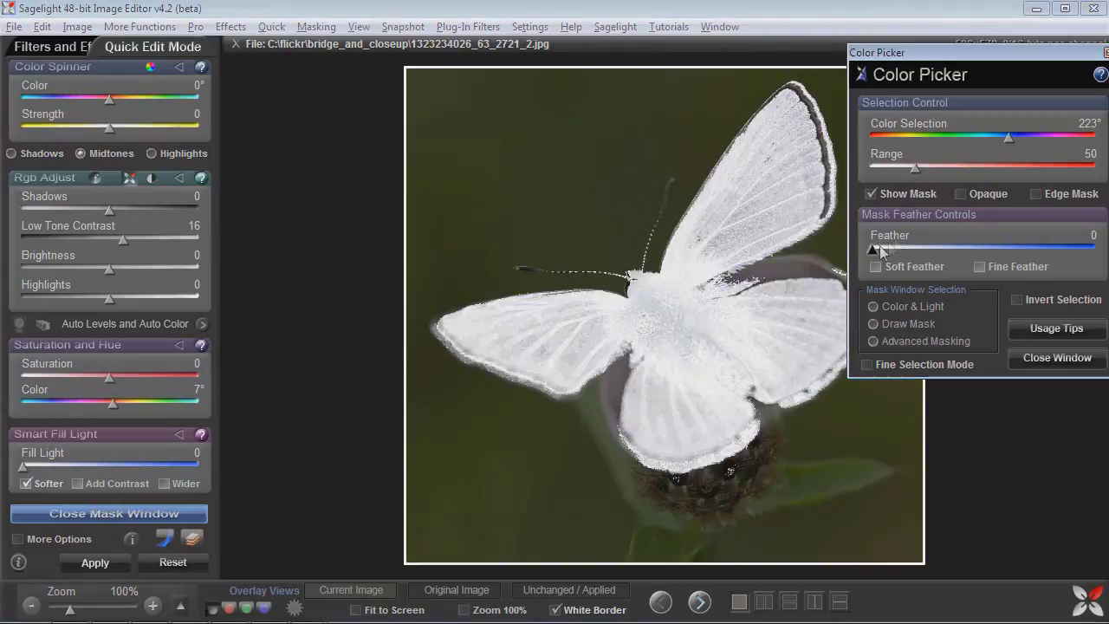
drag(915, 167, 945, 163)
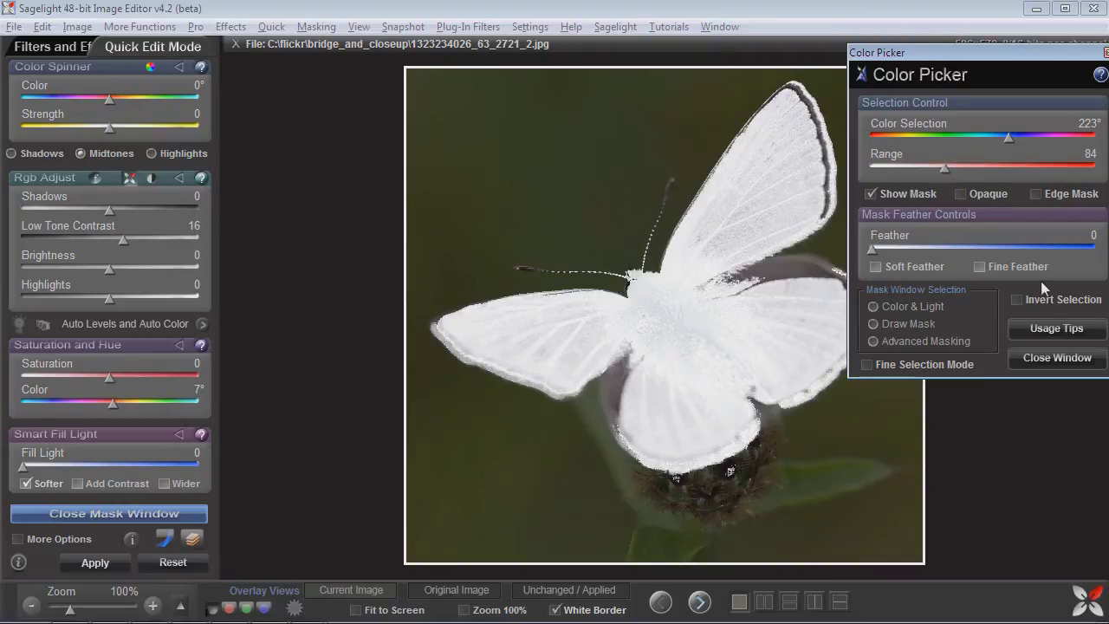
- Pick the green background, invert the selection at Range 101, and set Color Spinner Strength -17
click(579, 196)
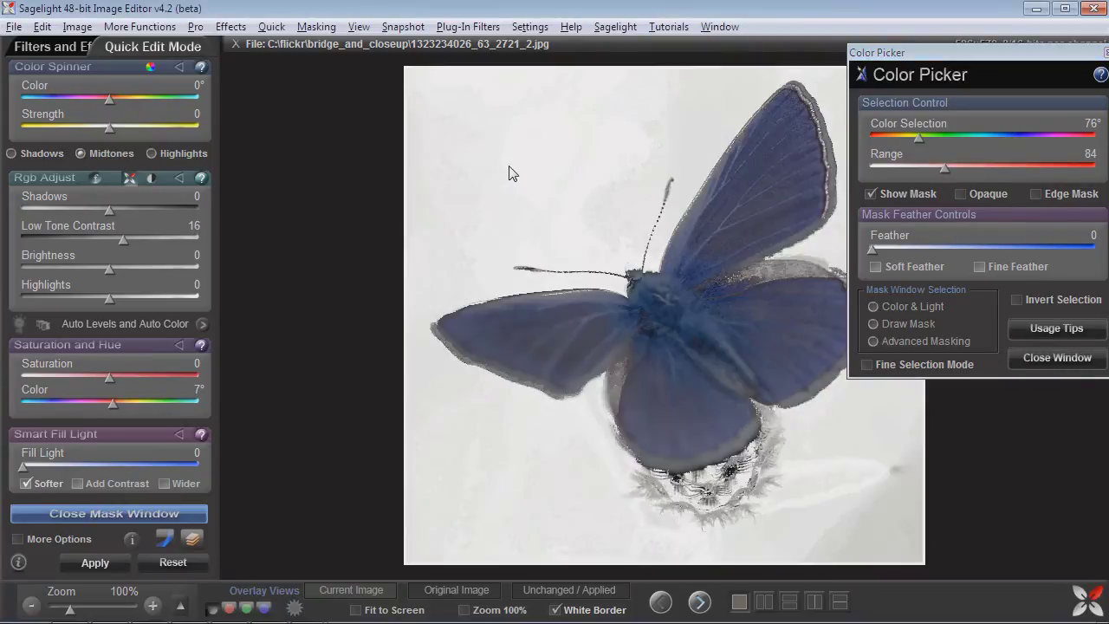
mouse_move(945, 165)
mouse_down()
mouse_move(904, 164)
mouse_move(968, 165)
mouse_move(956, 163)
mouse_up()
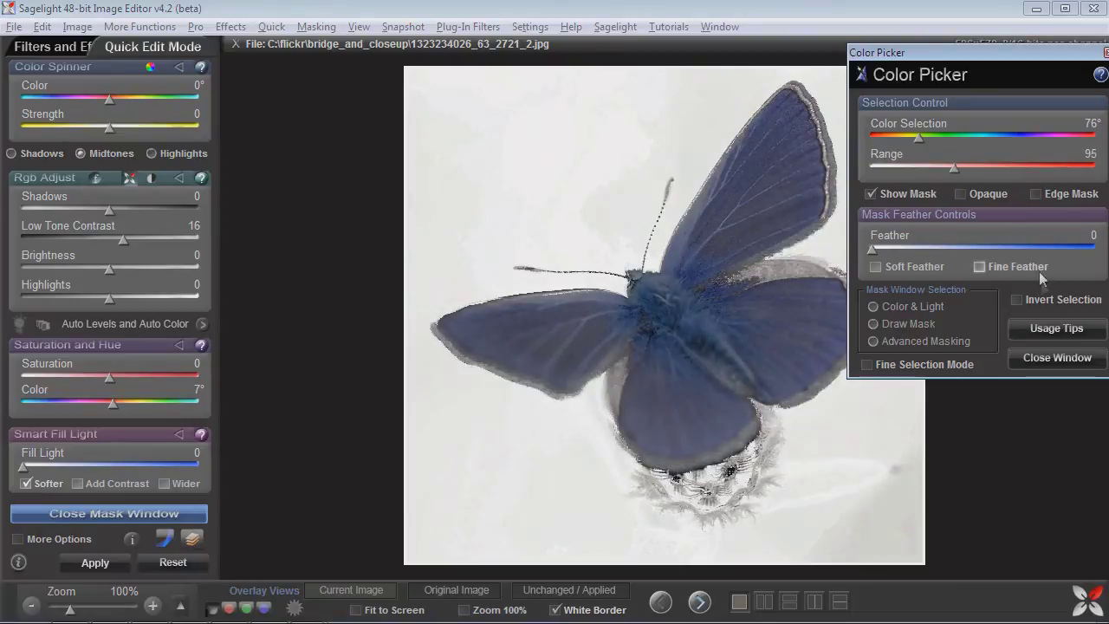
click(1046, 299)
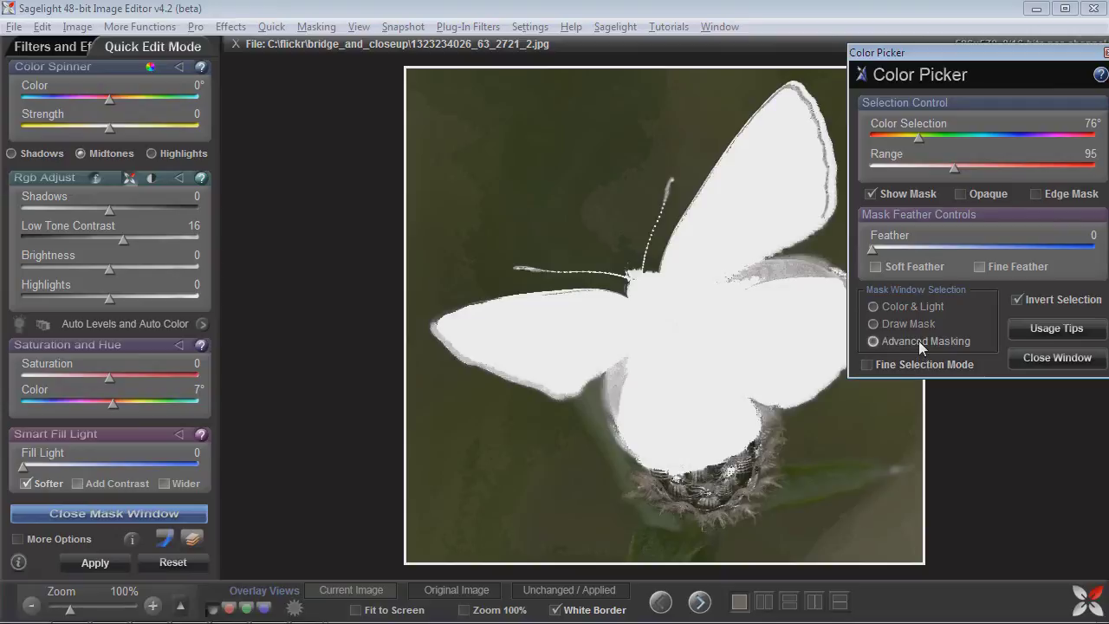
mouse_move(954, 165)
mouse_down()
mouse_move(920, 162)
mouse_move(972, 162)
mouse_move(960, 164)
mouse_up()
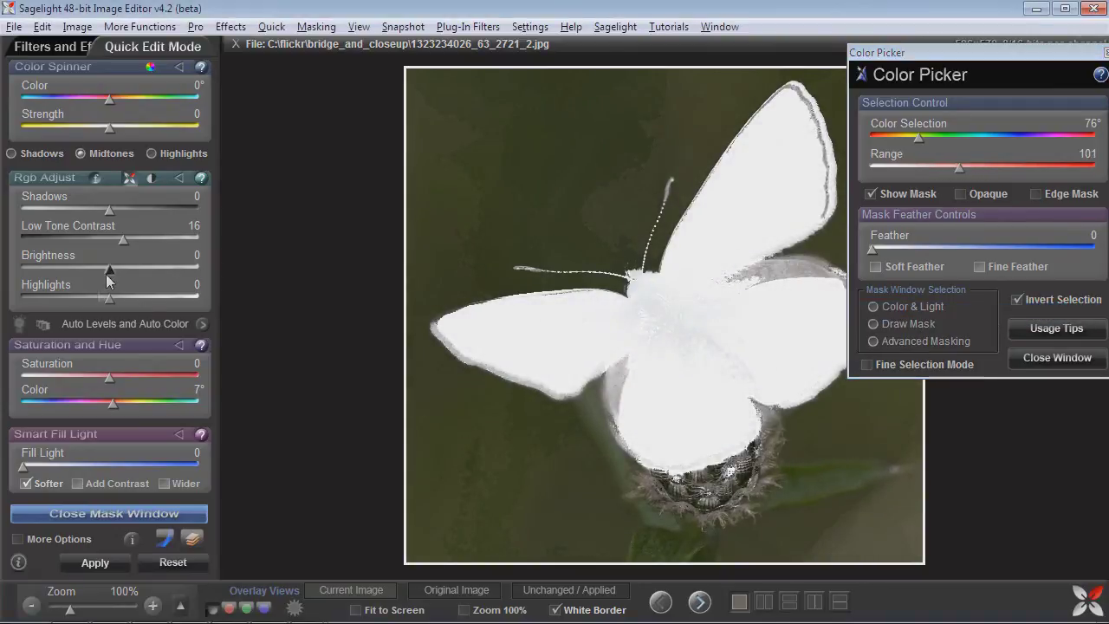
mouse_move(106, 126)
mouse_down()
mouse_move(69, 129)
mouse_move(90, 128)
mouse_up()
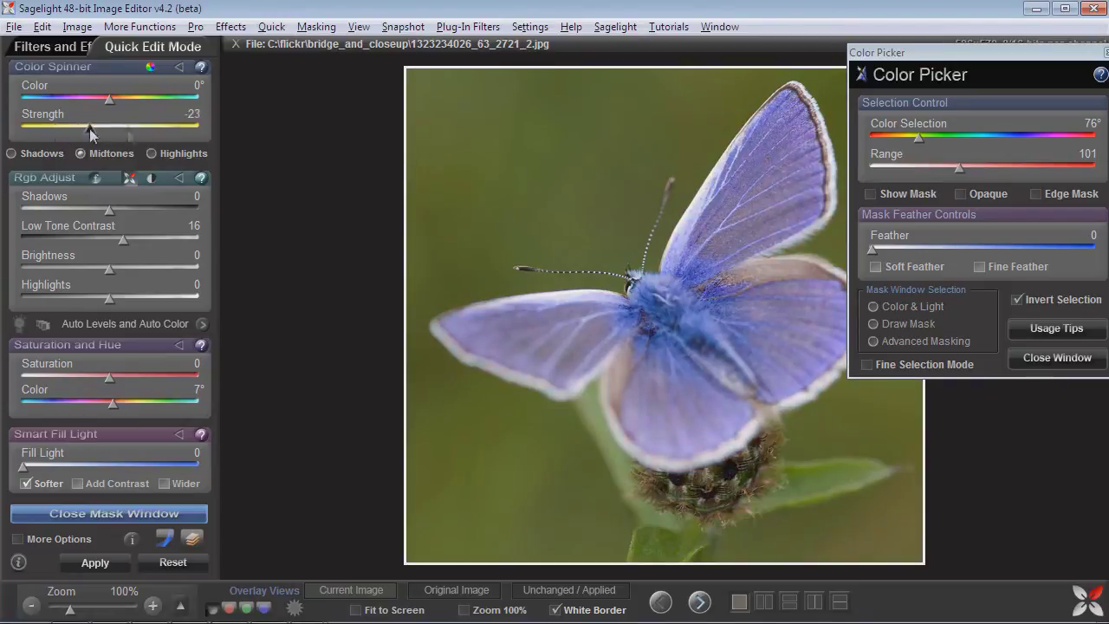
click(901, 339)
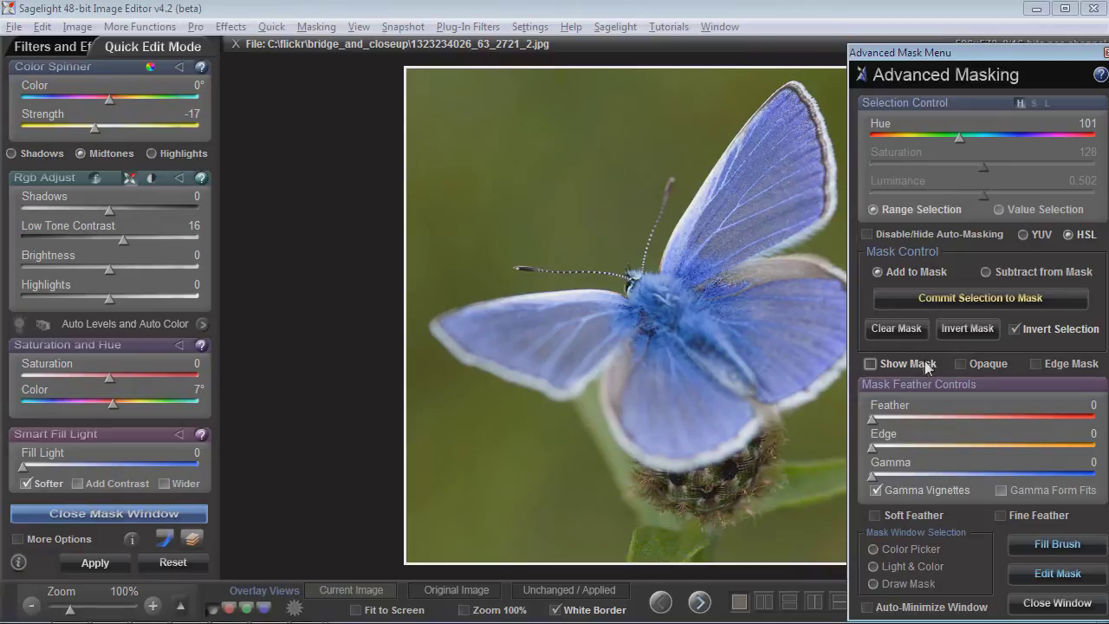
- Show the mask overlay, commit the inverted butterfly selection, and open it in the Mask Editor
click(871, 364)
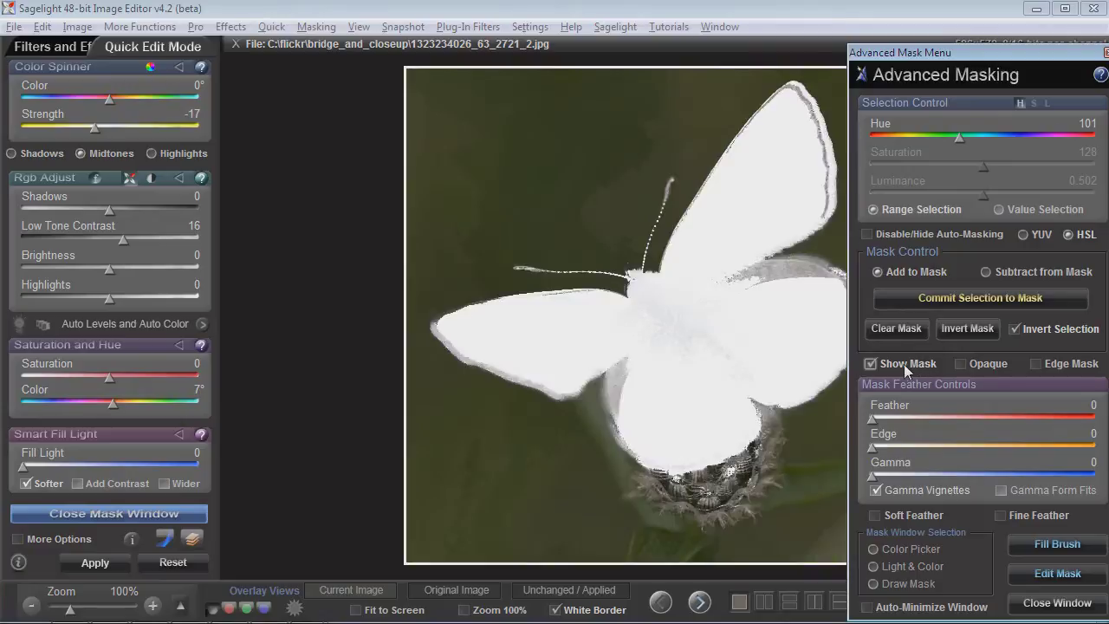
click(990, 299)
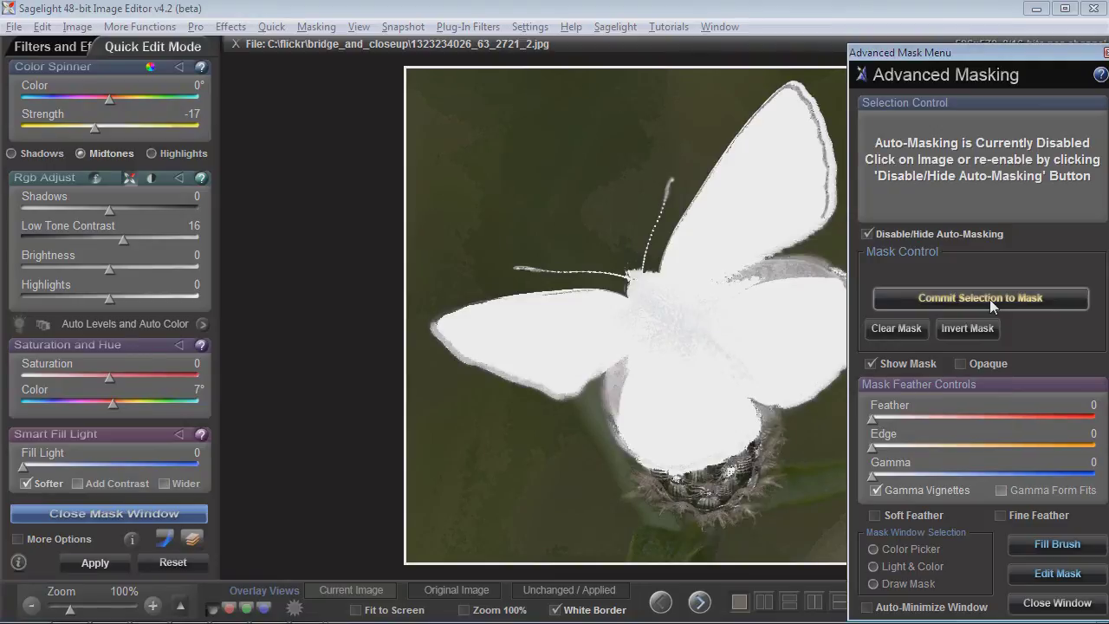
click(1058, 573)
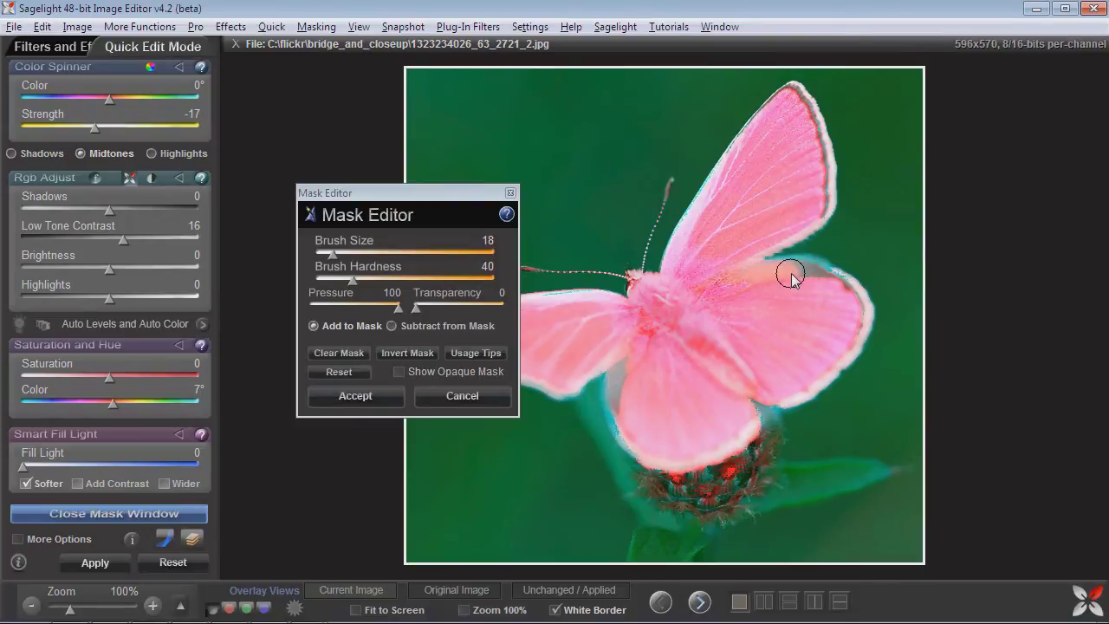
- Raise brush hardness, zoom to 215% with opaque mask view, and paint the speckled wing solid white
drag(353, 279, 414, 279)
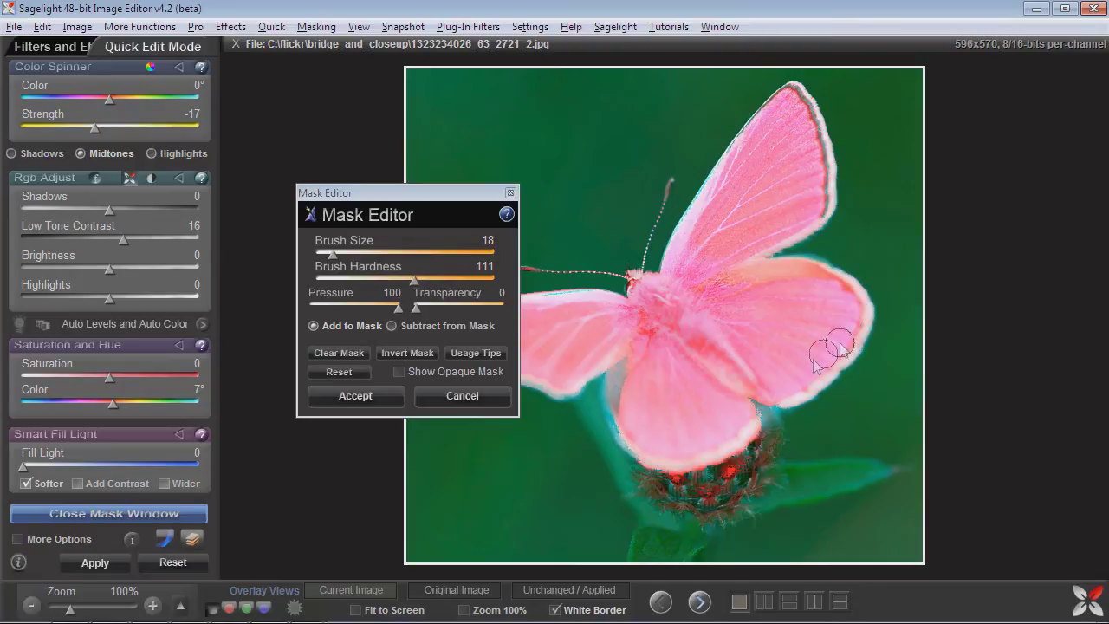
drag(71, 609, 82, 611)
drag(114, 466, 141, 420)
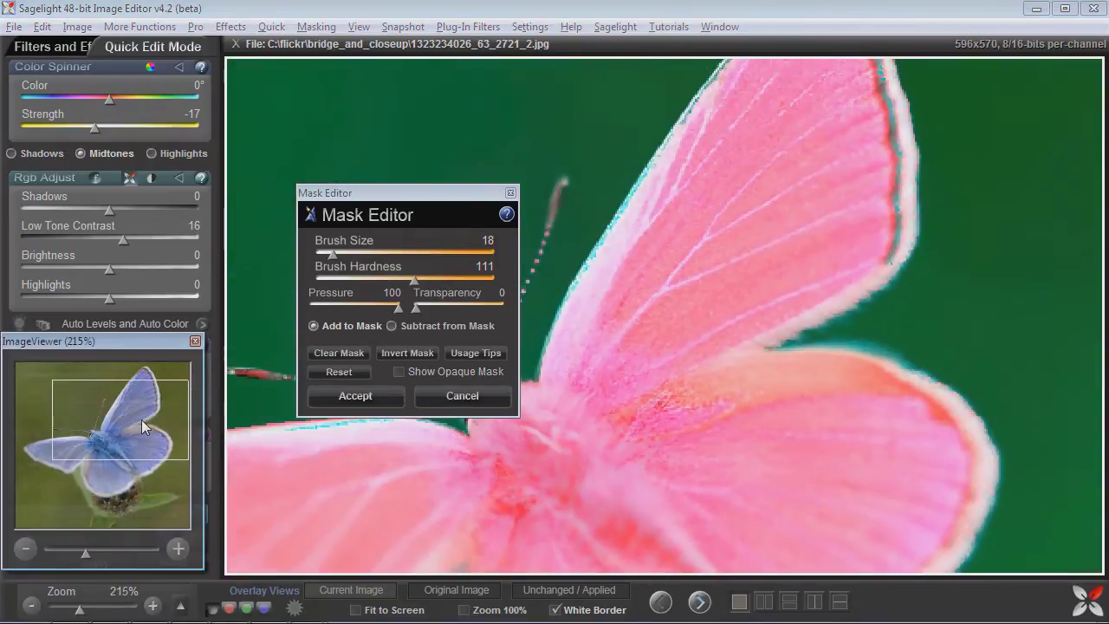
click(398, 371)
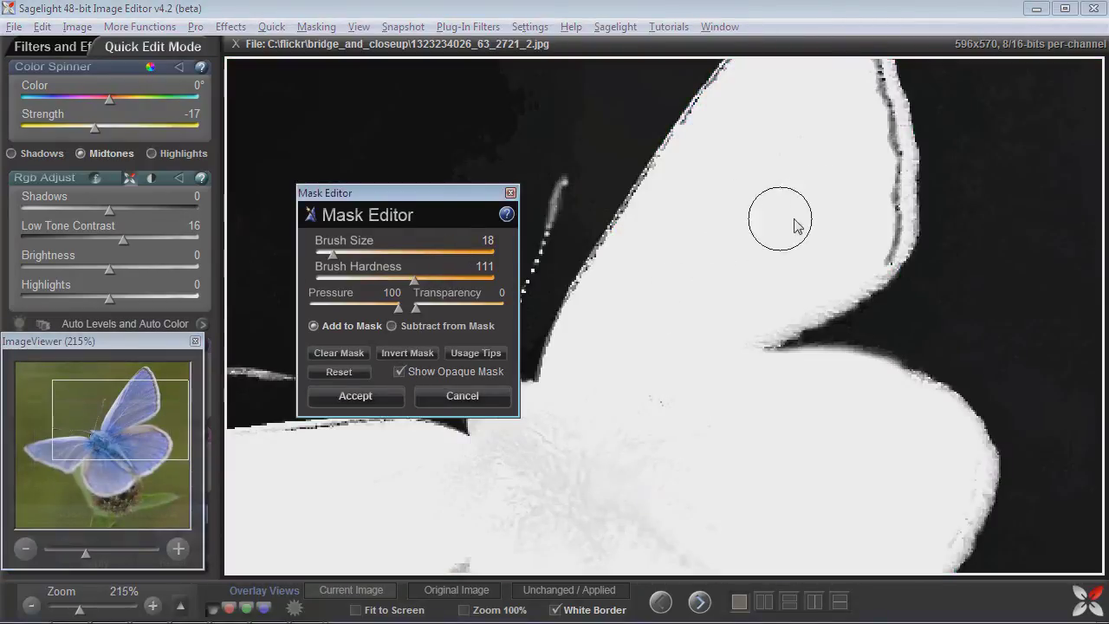
mouse_move(617, 441)
mouse_down()
mouse_move(629, 443)
mouse_move(539, 468)
mouse_move(451, 541)
mouse_up()
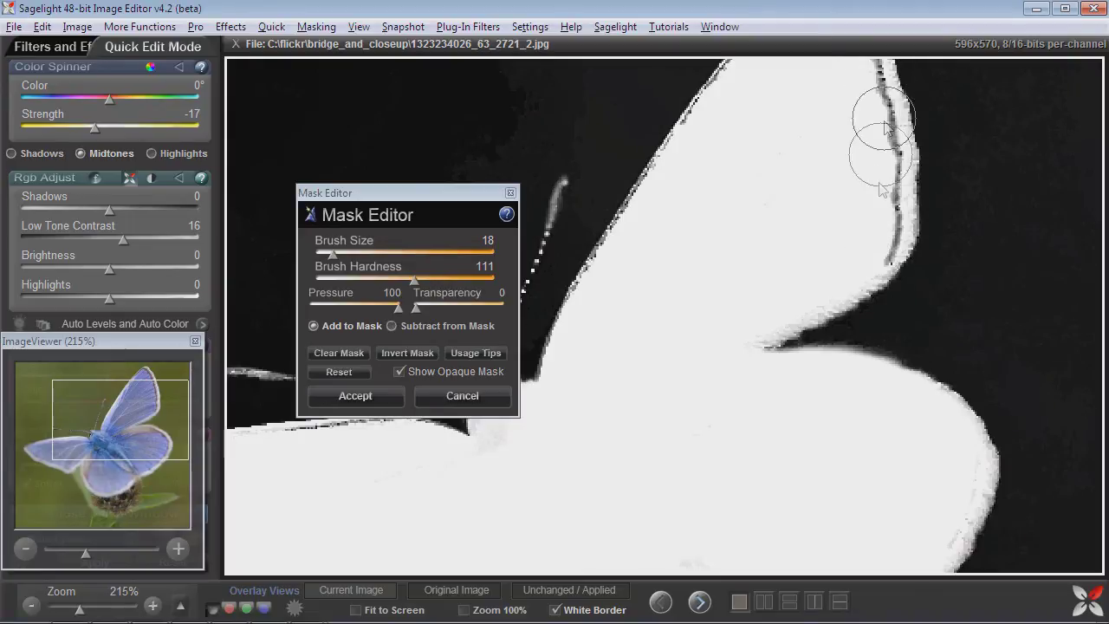
- Erase grey texture outside the butterfly's edge and paint the grey areas near the upper edge white
drag(143, 444, 132, 463)
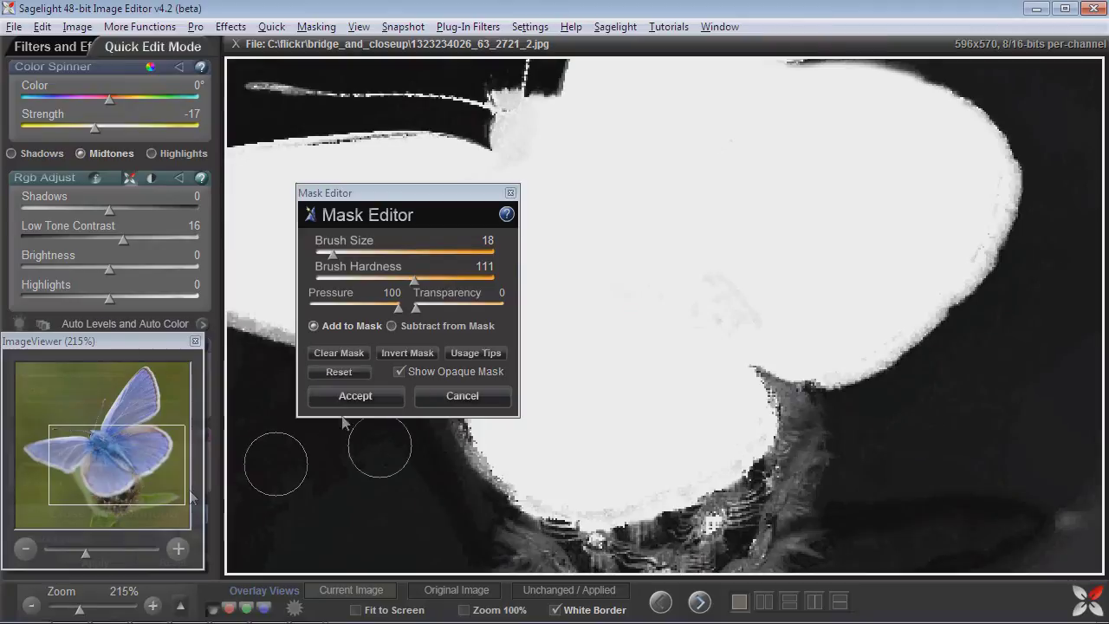
drag(117, 474, 94, 497)
click(391, 326)
mouse_move(577, 346)
mouse_down()
mouse_move(591, 395)
mouse_move(799, 429)
mouse_move(807, 420)
mouse_move(700, 422)
mouse_move(869, 411)
mouse_move(953, 357)
mouse_move(866, 383)
mouse_move(950, 329)
mouse_move(963, 315)
mouse_move(957, 290)
mouse_move(916, 422)
mouse_move(987, 458)
mouse_move(965, 479)
mouse_move(546, 407)
mouse_move(572, 416)
mouse_up()
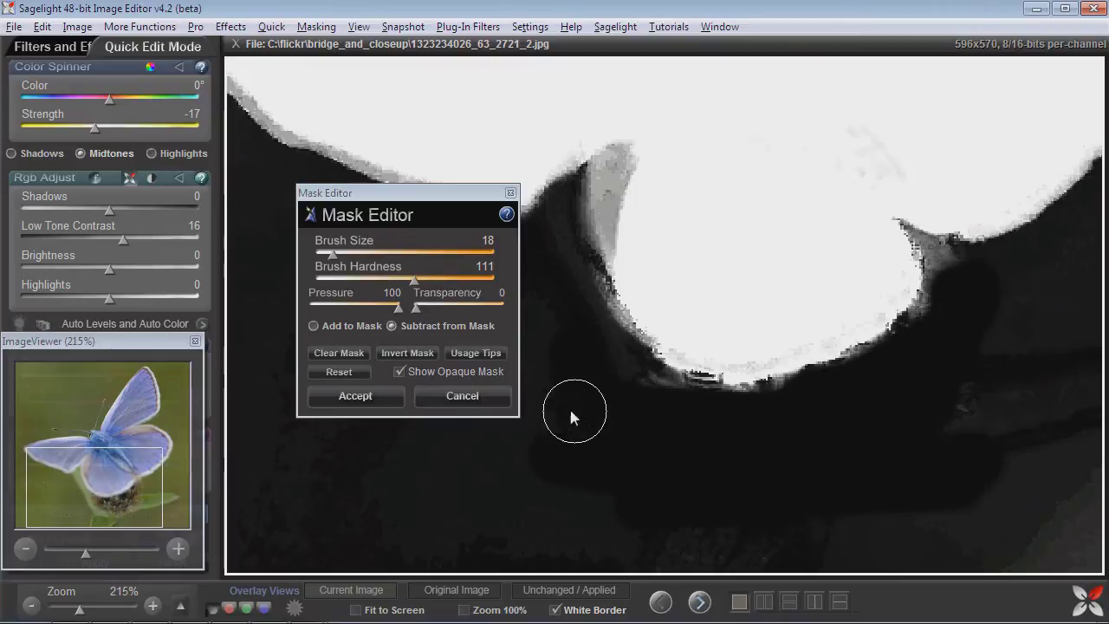
click(333, 328)
mouse_move(649, 148)
mouse_down()
mouse_move(636, 156)
mouse_move(637, 262)
mouse_up()
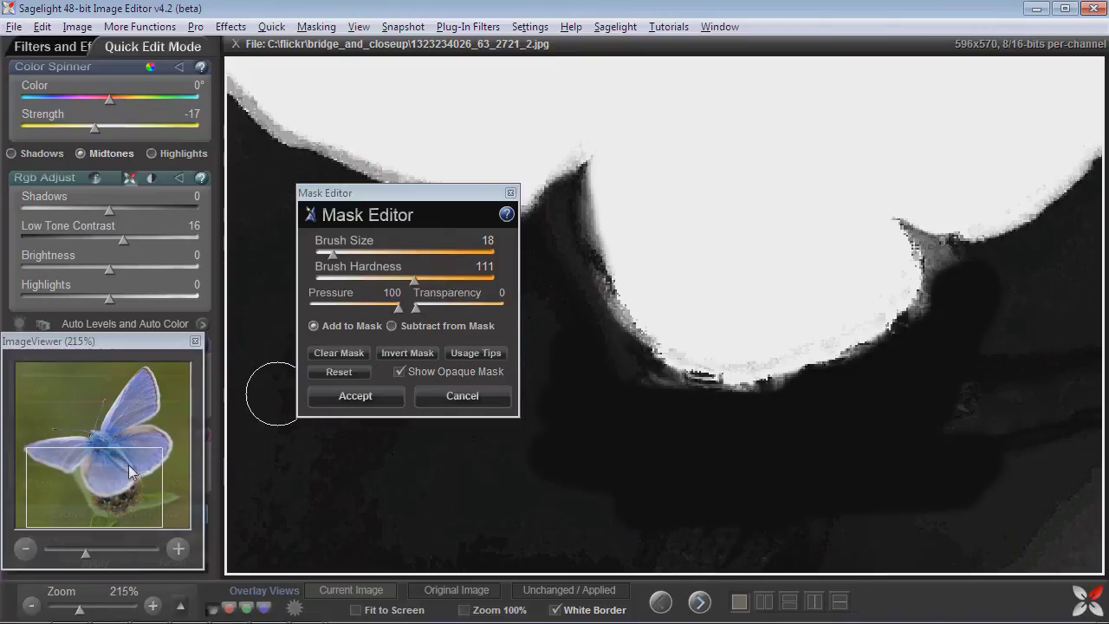
drag(128, 471, 54, 418)
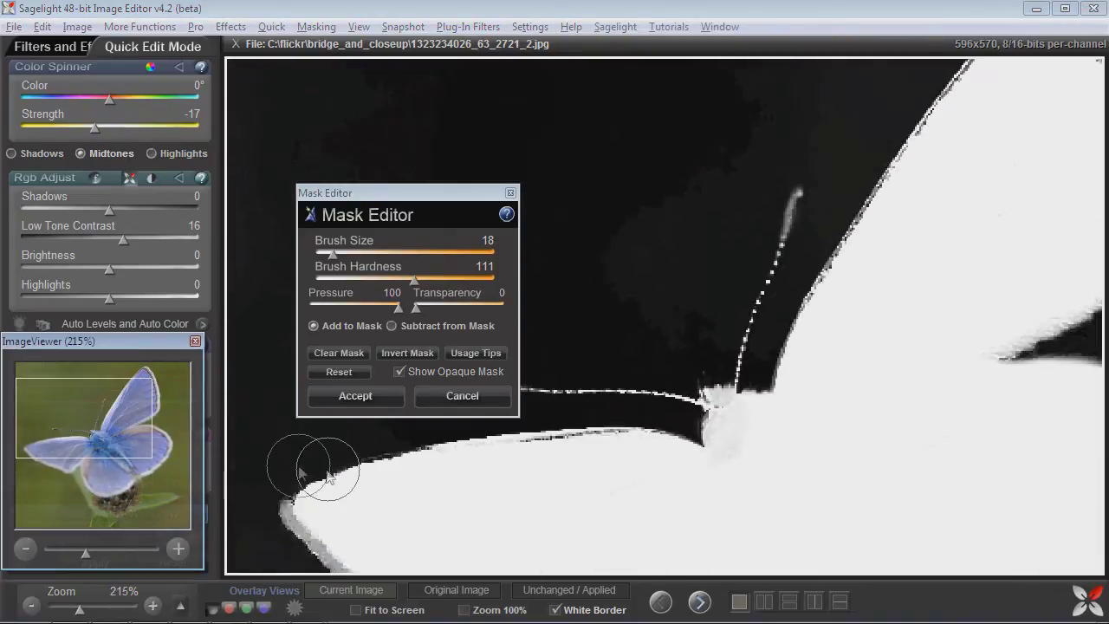
- At 100% view, erase grey mask noise in the lower background and accept the mask edits
click(740, 601)
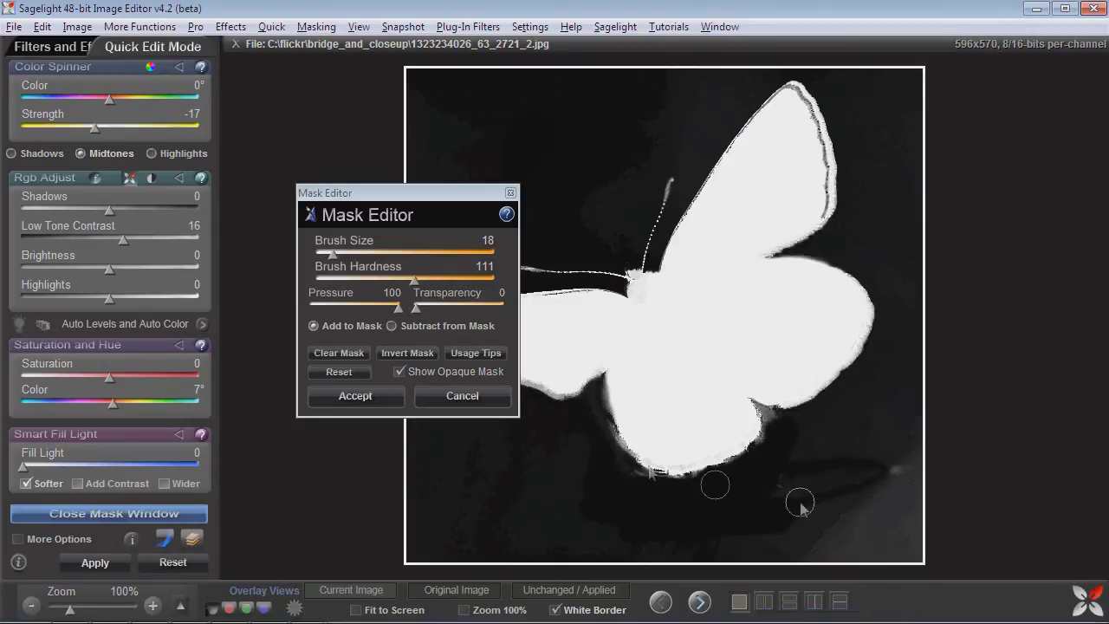
click(392, 326)
mouse_move(914, 451)
mouse_down()
mouse_move(718, 537)
mouse_move(549, 547)
mouse_move(540, 516)
mouse_up()
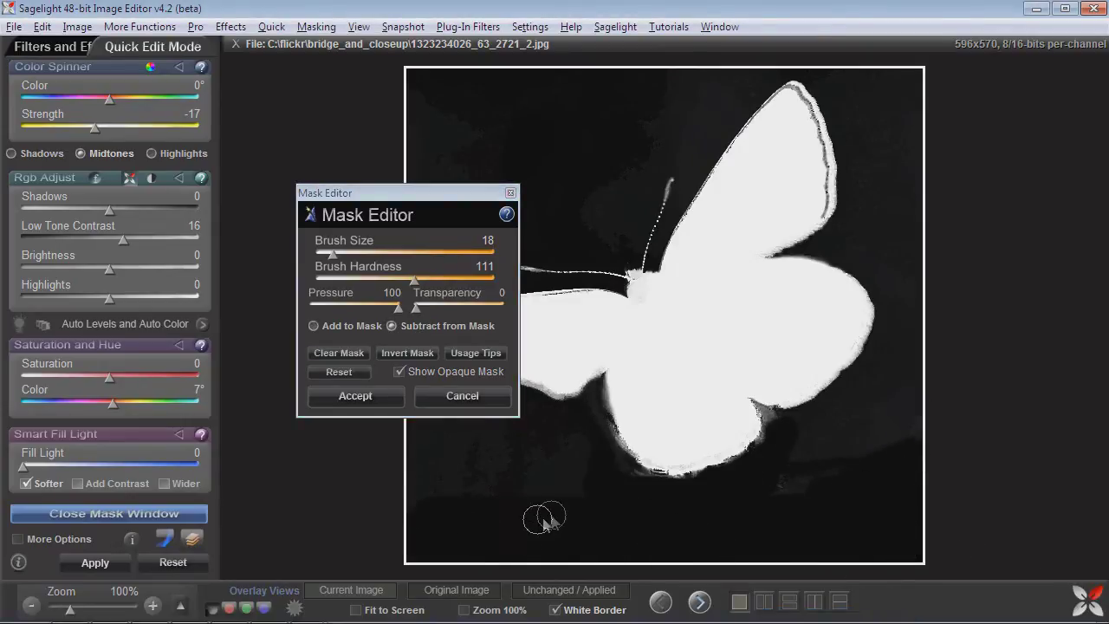
click(379, 399)
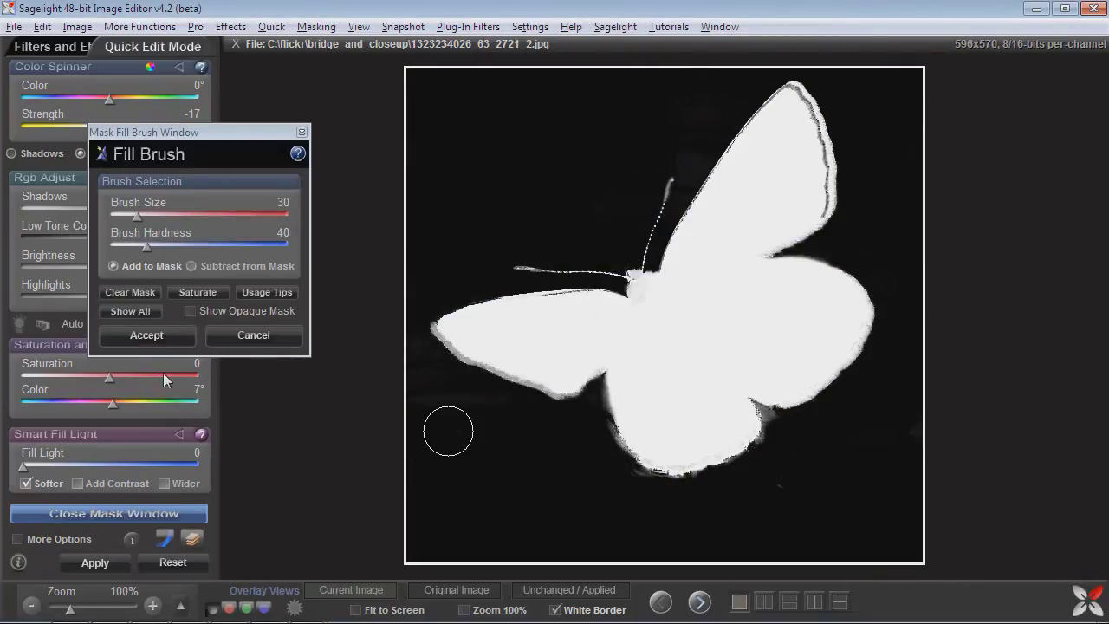
- Accept the mask fill twice and re-enable colour auto-masking (Y 0.361, U -29, V -5)
click(145, 340)
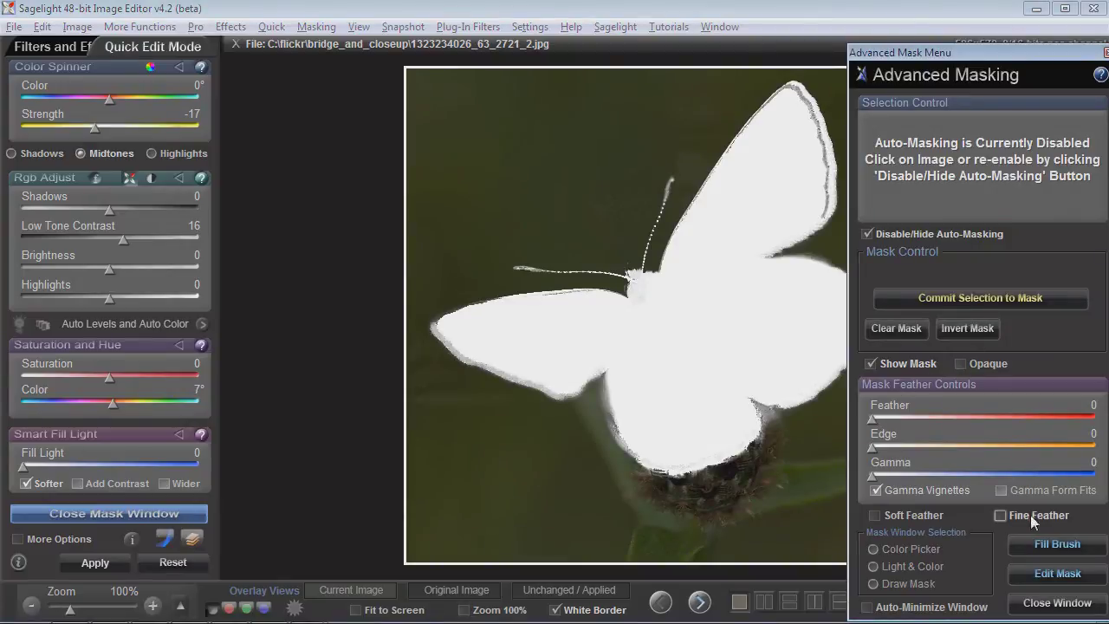
click(1050, 544)
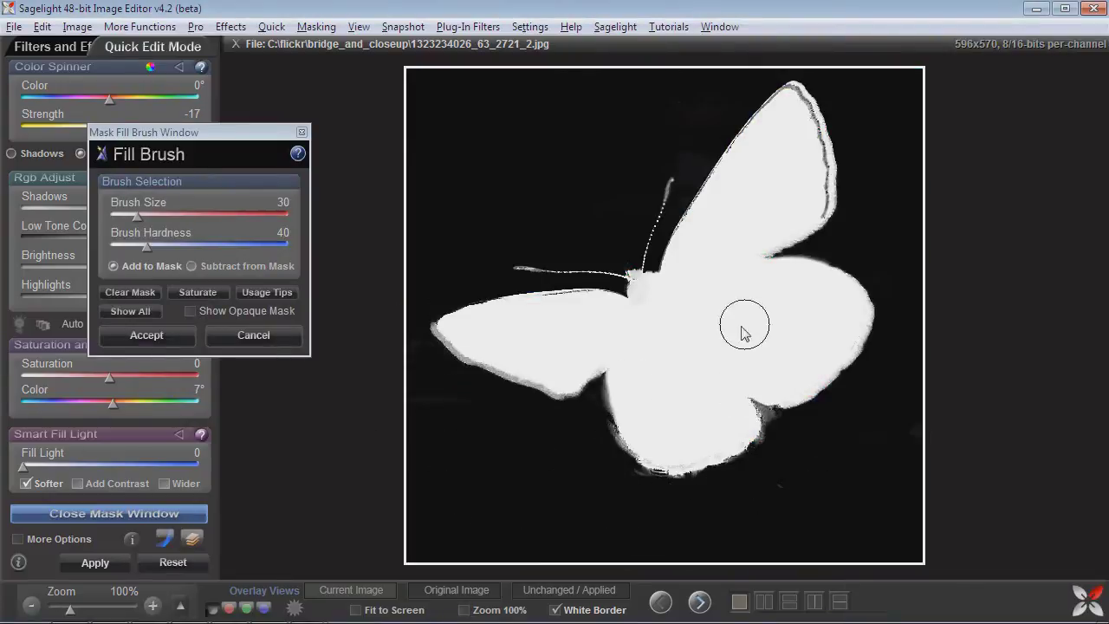
click(146, 335)
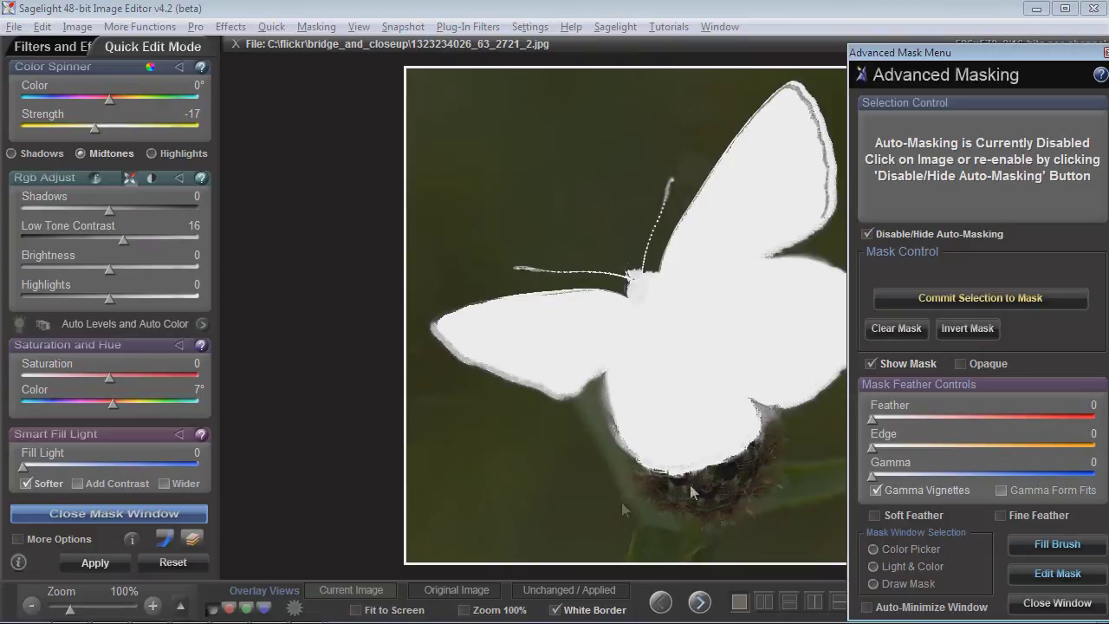
click(534, 464)
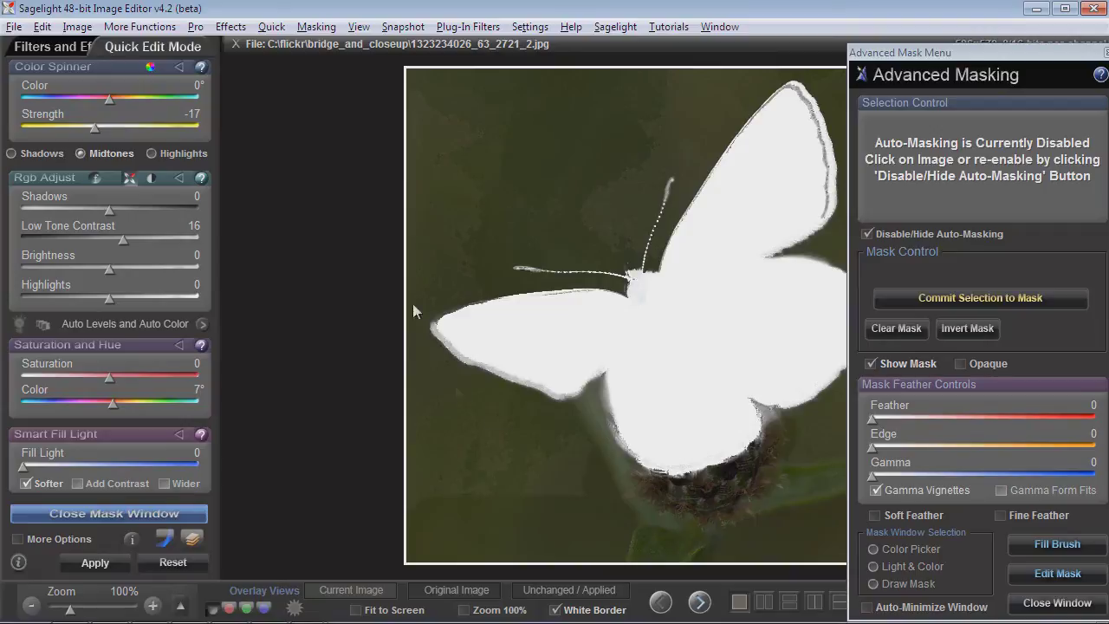
click(533, 186)
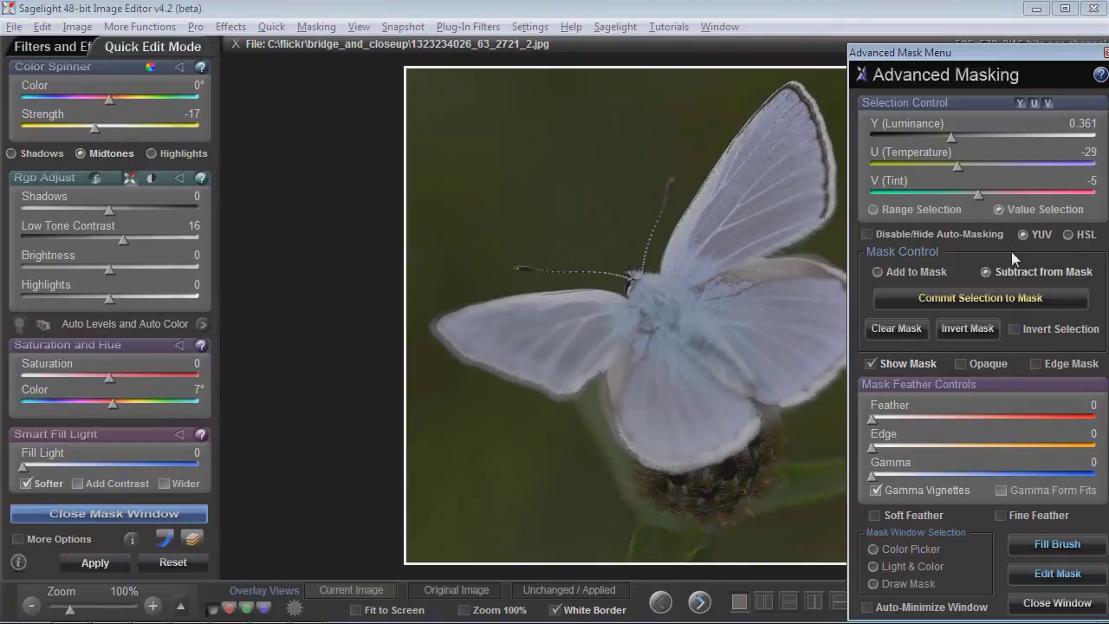
- Sample a colour to add to the mask, toggling auto-masking off and on to check the butterfly mask
click(936, 272)
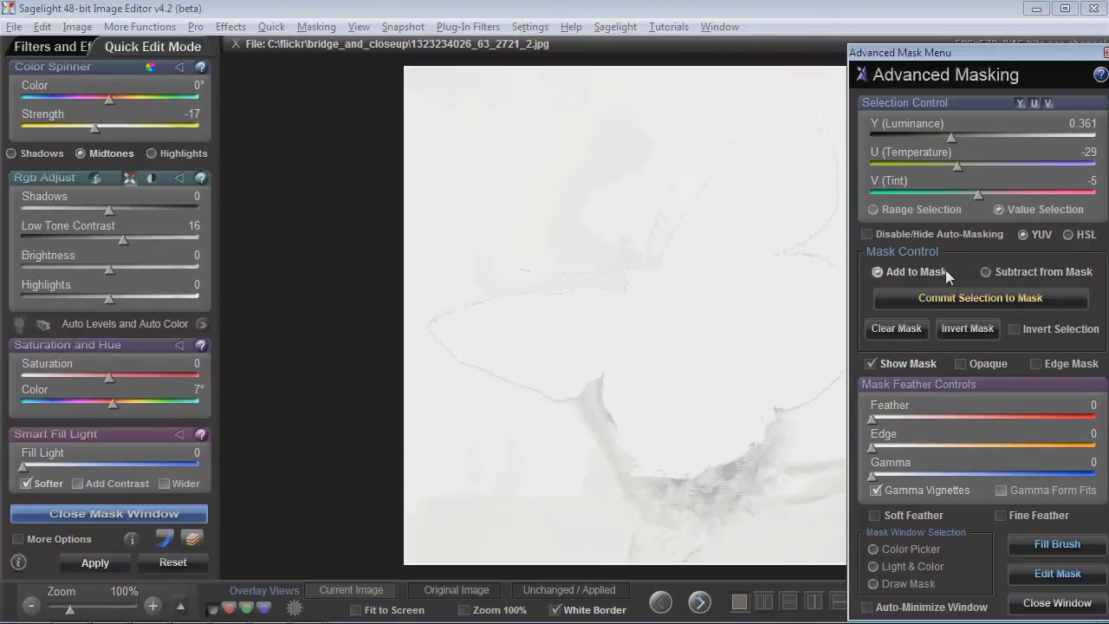
click(558, 179)
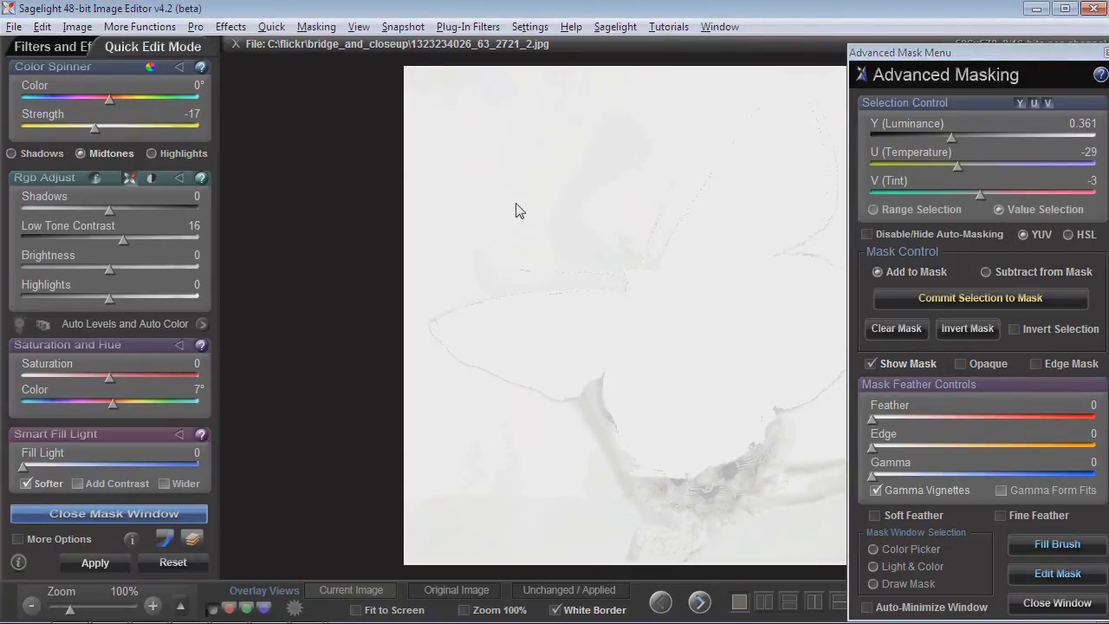
click(930, 235)
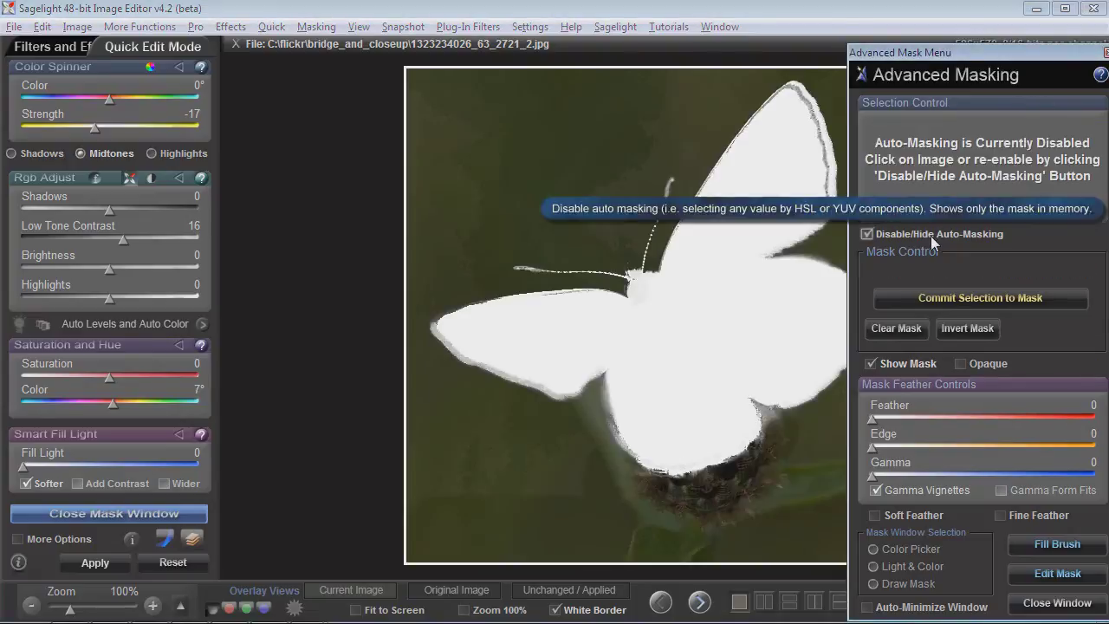
click(533, 186)
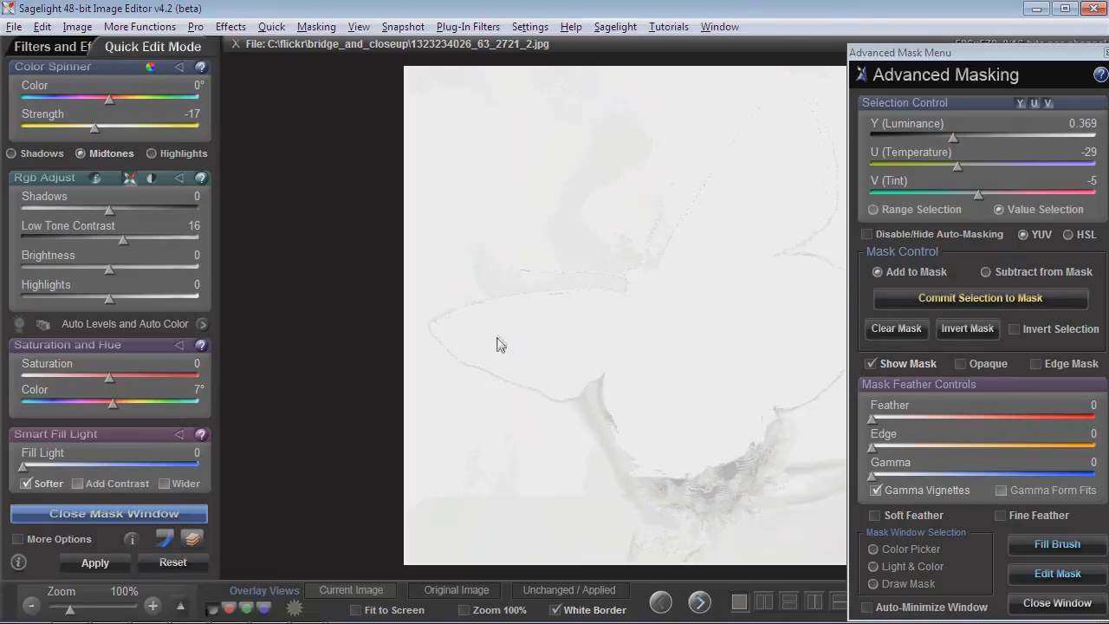
click(878, 235)
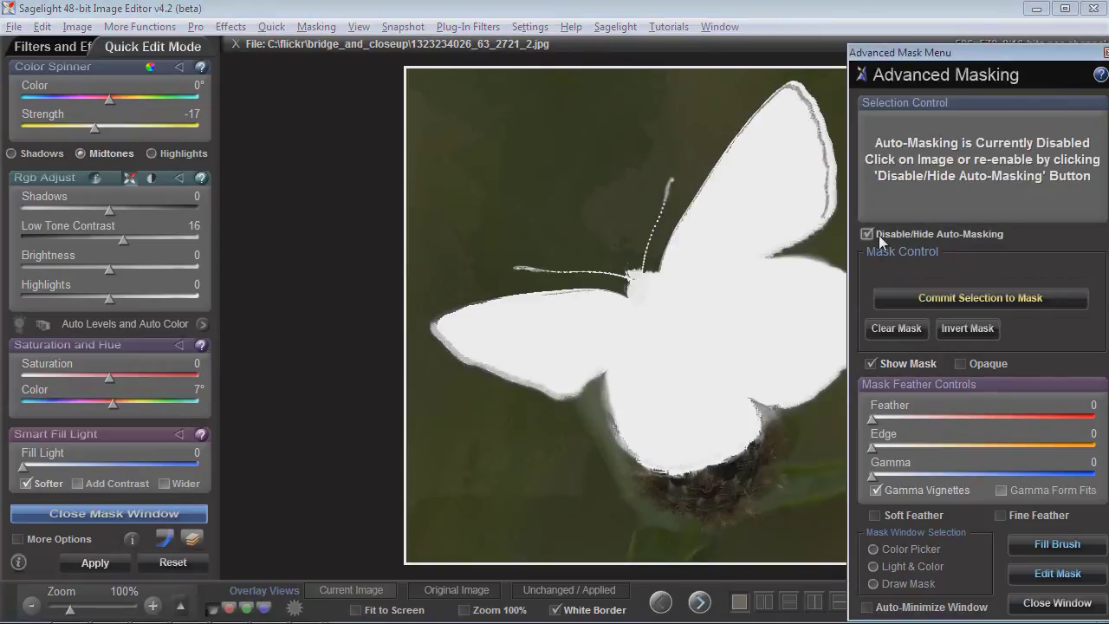
click(879, 235)
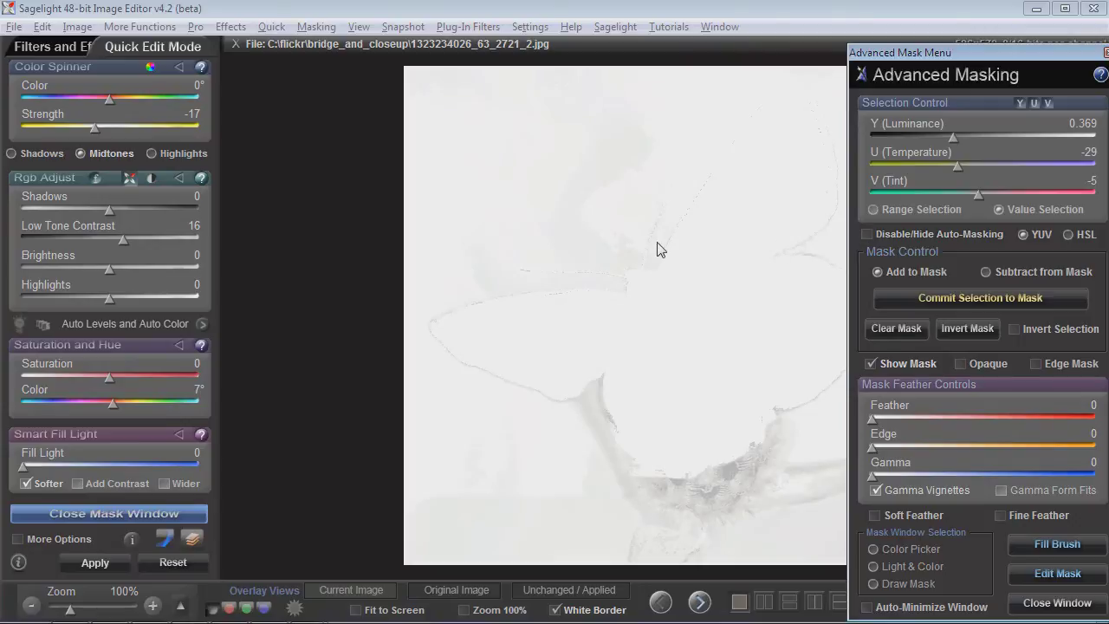
- Switch the colour selection to Subtract from Mask with U 82, V -52, using Range Selection
click(1044, 274)
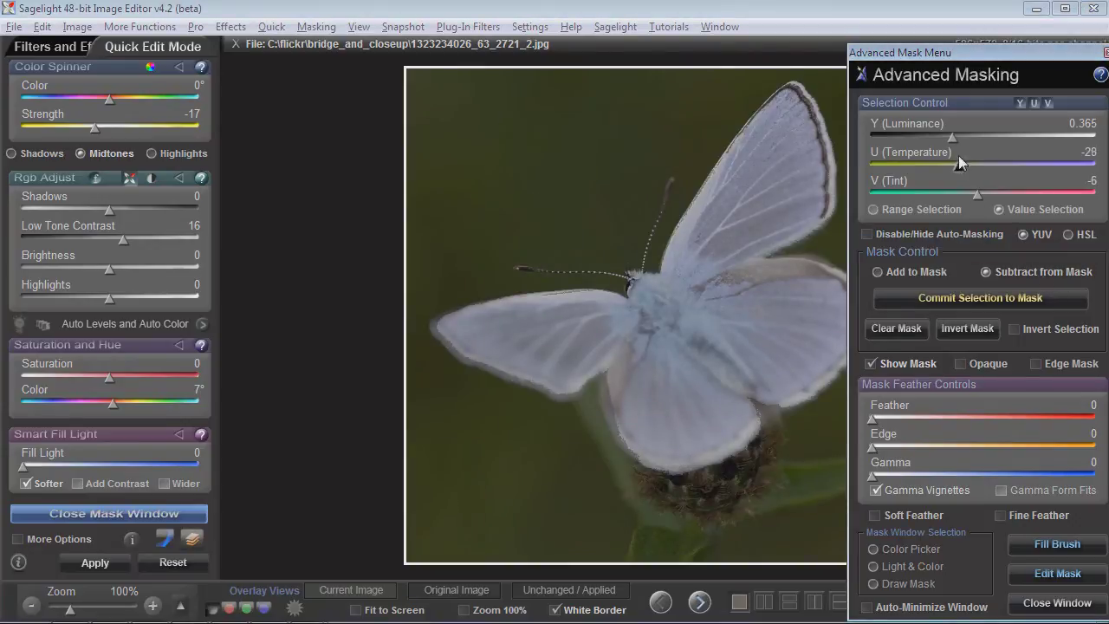
drag(957, 164, 872, 166)
drag(975, 192, 937, 189)
click(909, 210)
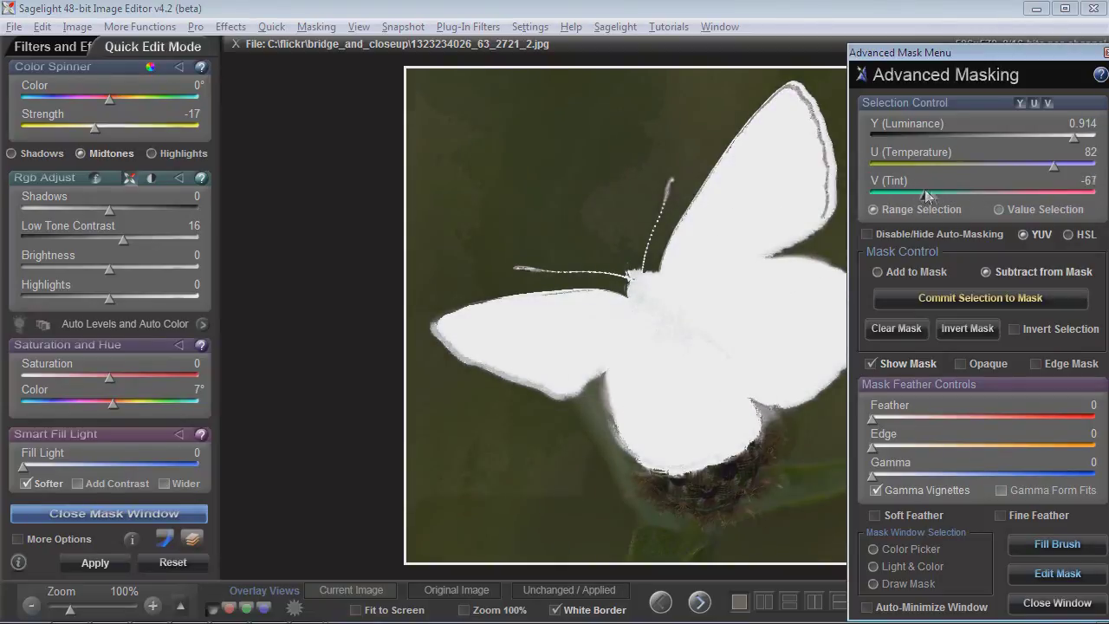
- Set the selection temperature value to 63 and lower the luminance selection value
click(1019, 164)
mouse_move(1018, 164)
mouse_down()
mouse_move(1053, 159)
mouse_move(1038, 159)
mouse_move(1041, 135)
mouse_up()
click(996, 134)
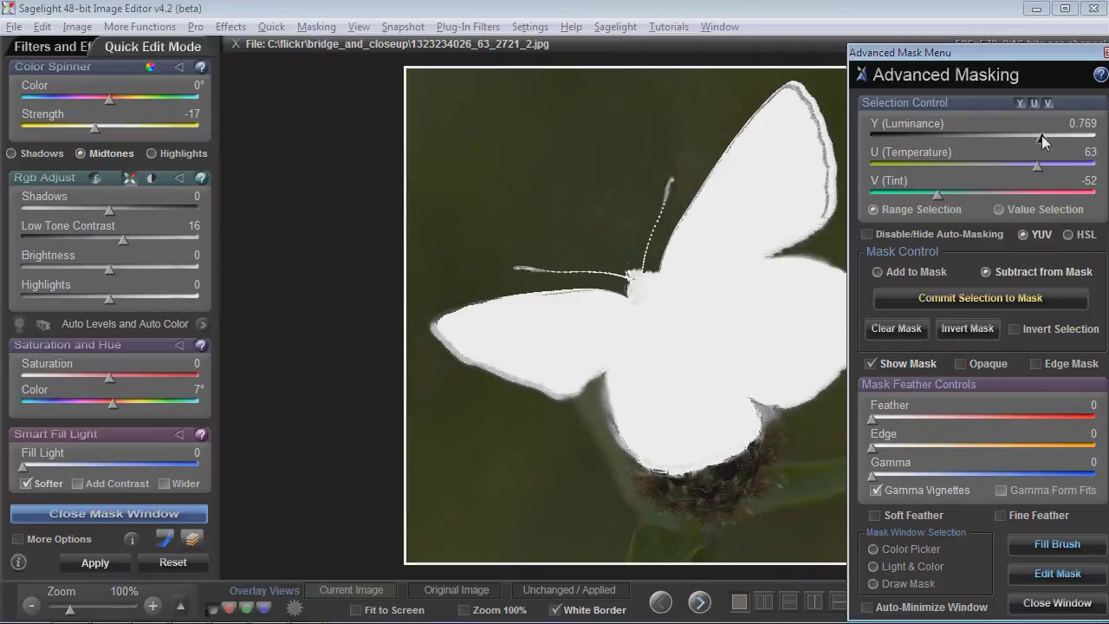
- Accept the mask fill, soften it with feathering, and rotate the hue to Color 180° for golden wings
click(1057, 546)
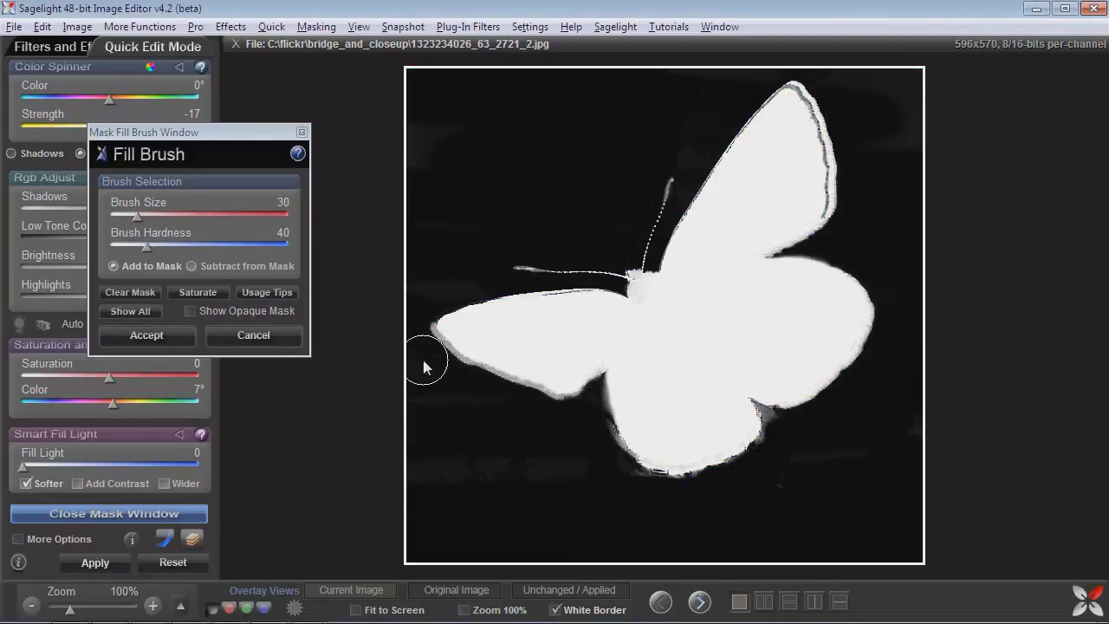
click(216, 311)
click(217, 311)
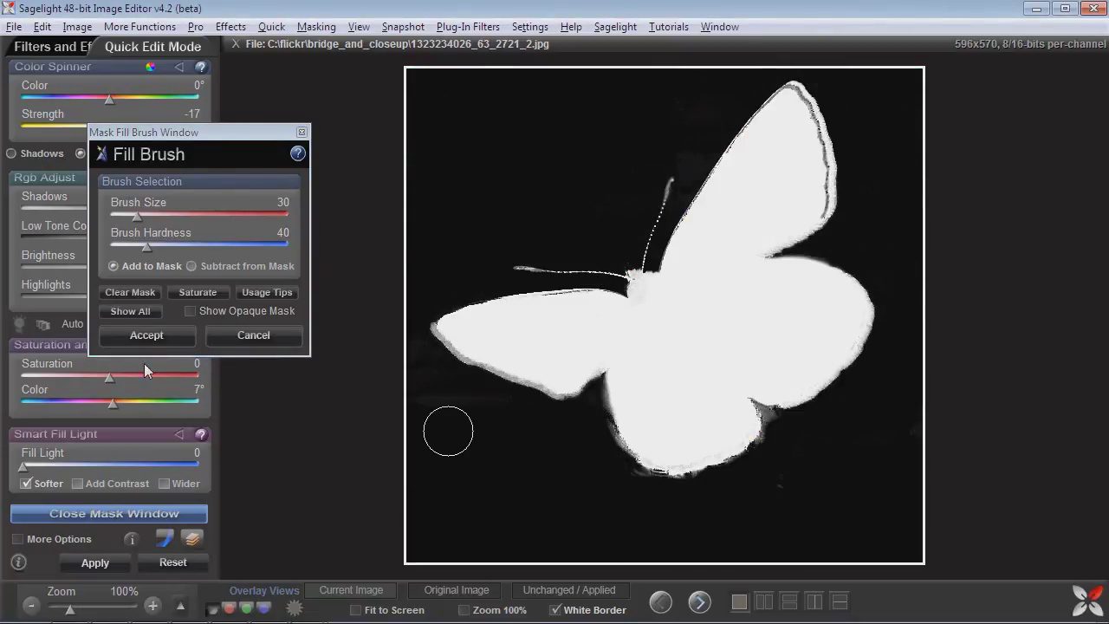
click(146, 335)
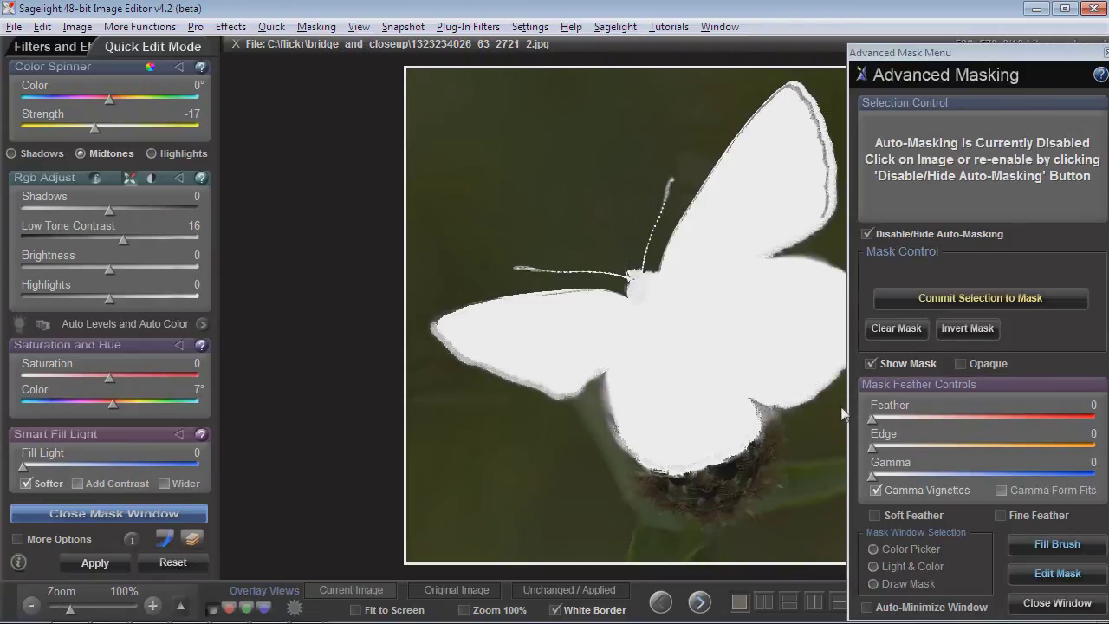
click(1050, 543)
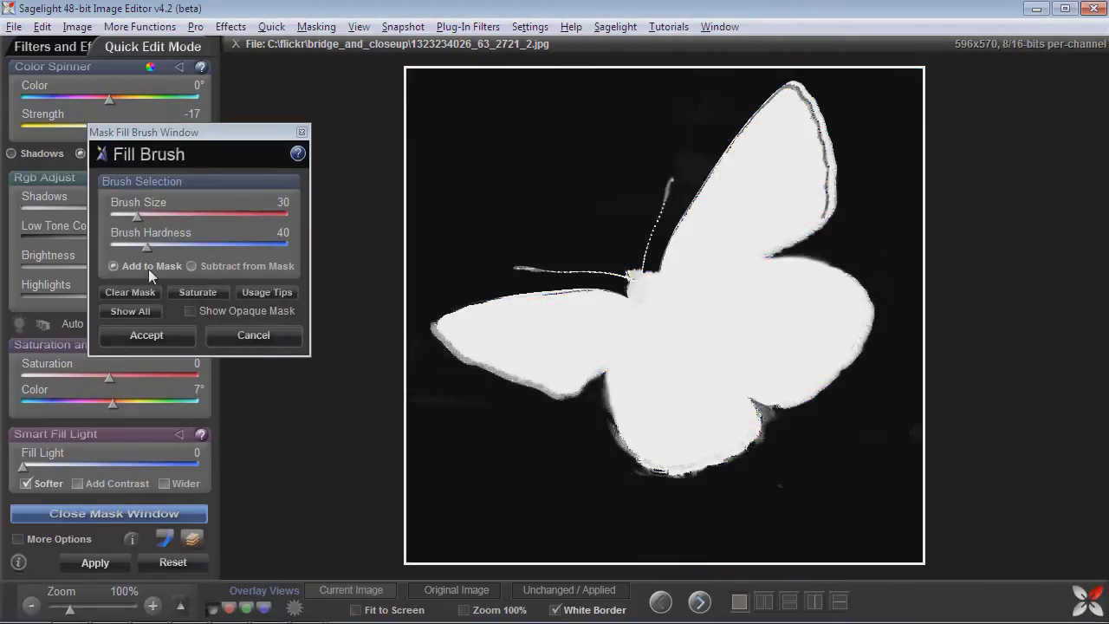
click(146, 335)
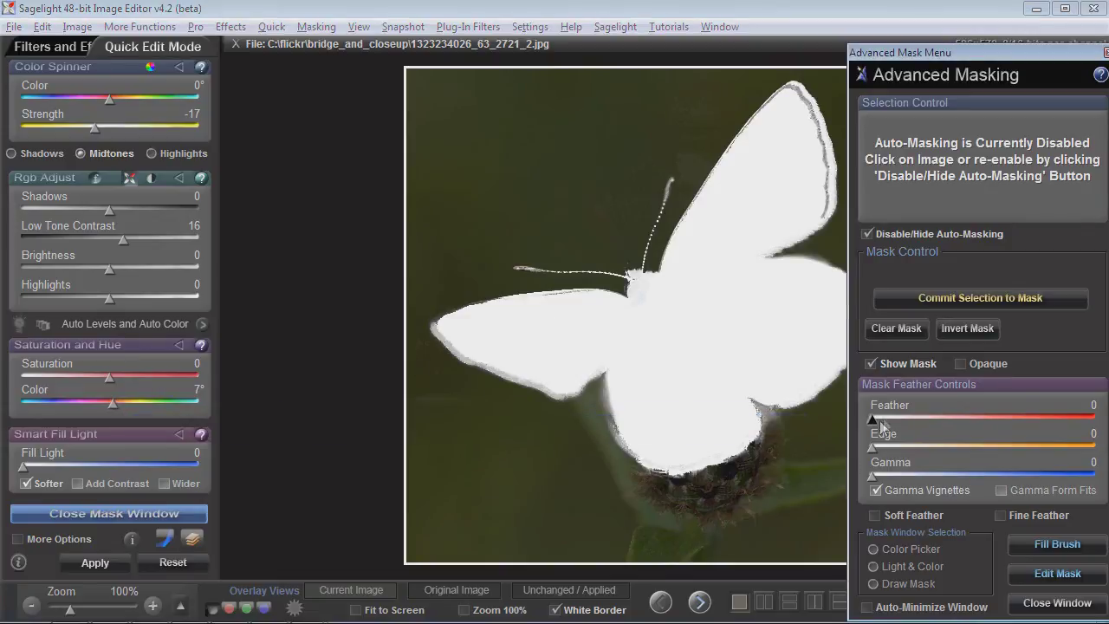
mouse_move(879, 420)
mouse_down()
mouse_move(959, 419)
mouse_move(864, 422)
mouse_up()
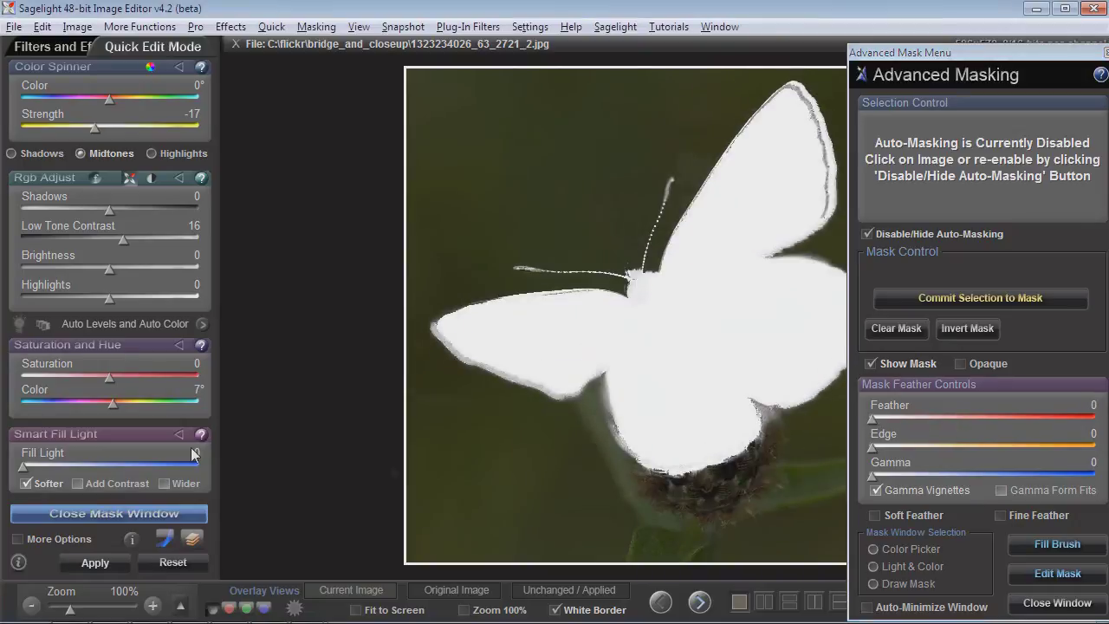
drag(112, 403, 18, 407)
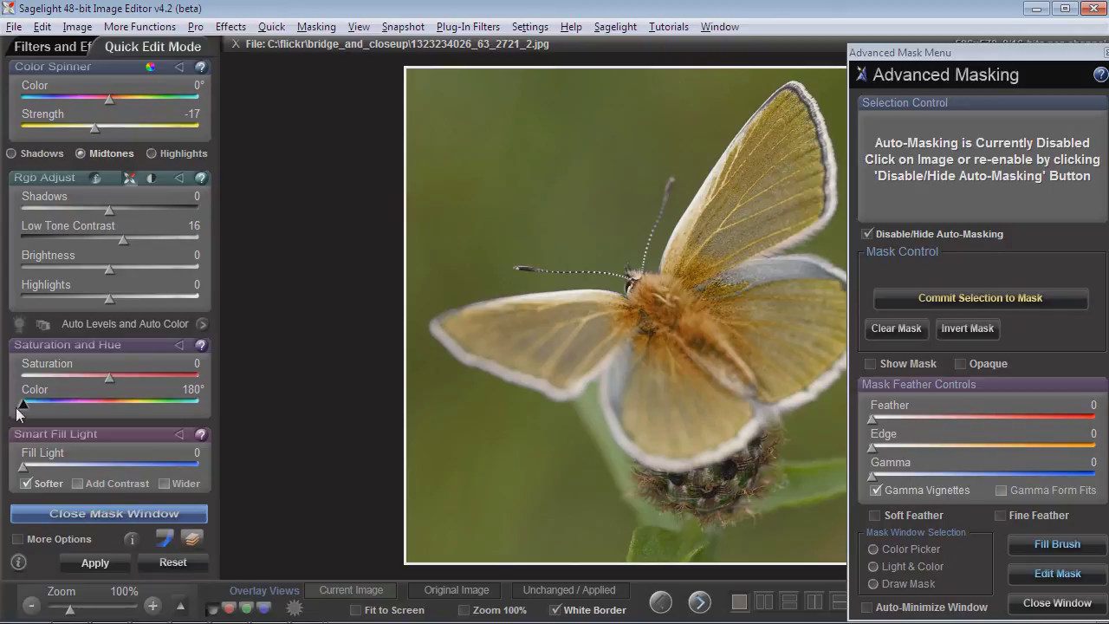
- Apply the gold wings, invert the mask, and apply a purple background (Color about 198°, Shadows -48)
click(85, 565)
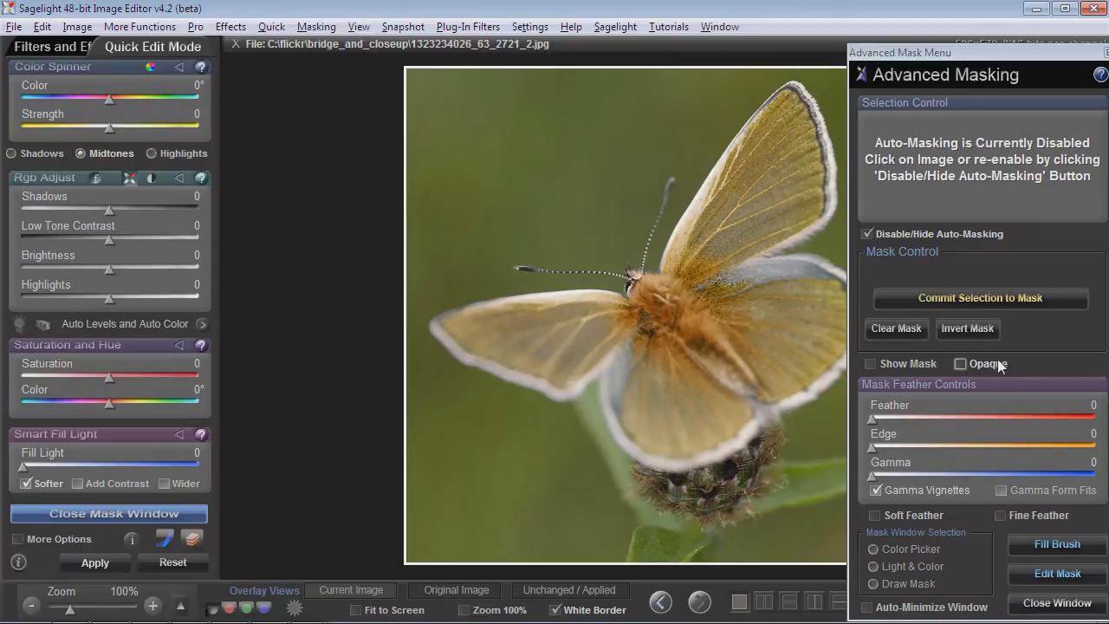
click(967, 328)
drag(112, 407, 32, 396)
drag(108, 209, 69, 214)
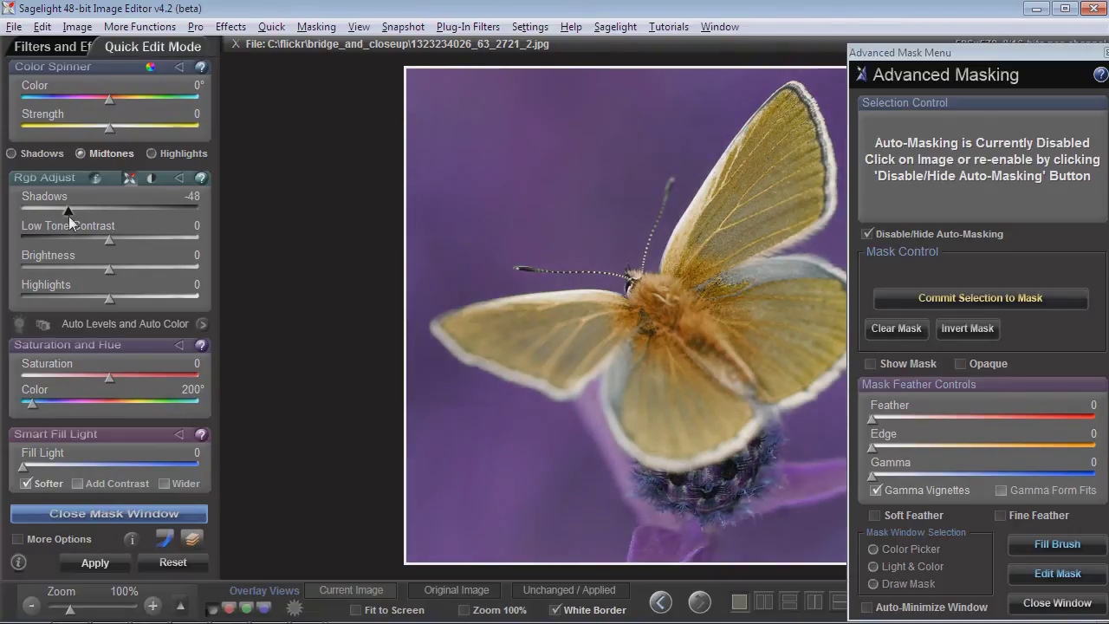
mouse_move(32, 404)
mouse_down()
mouse_move(192, 407)
mouse_move(9, 405)
mouse_move(25, 405)
mouse_up()
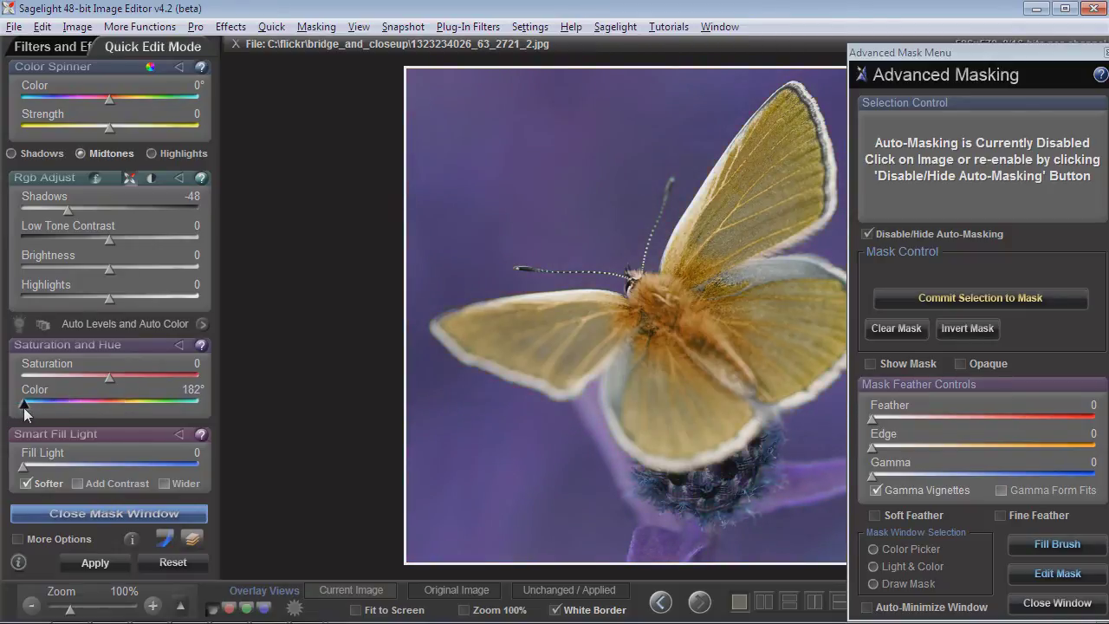
click(94, 563)
- Preview a different hue on the Color slider, then close the masking window without applying changes
drag(987, 61, 1023, 53)
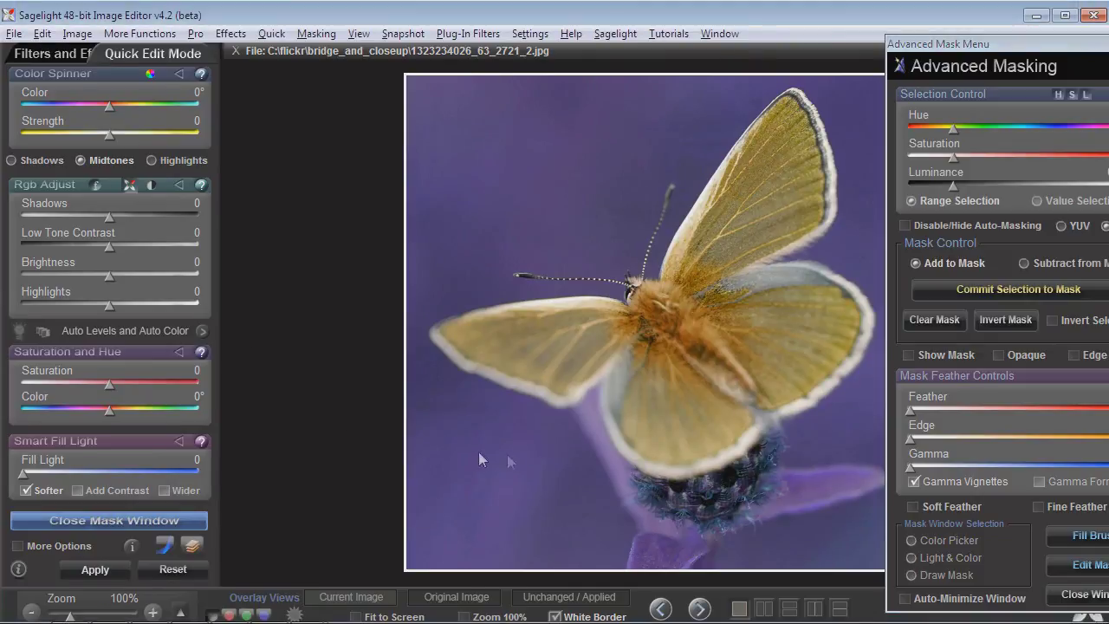
drag(64, 410, 104, 407)
click(1084, 594)
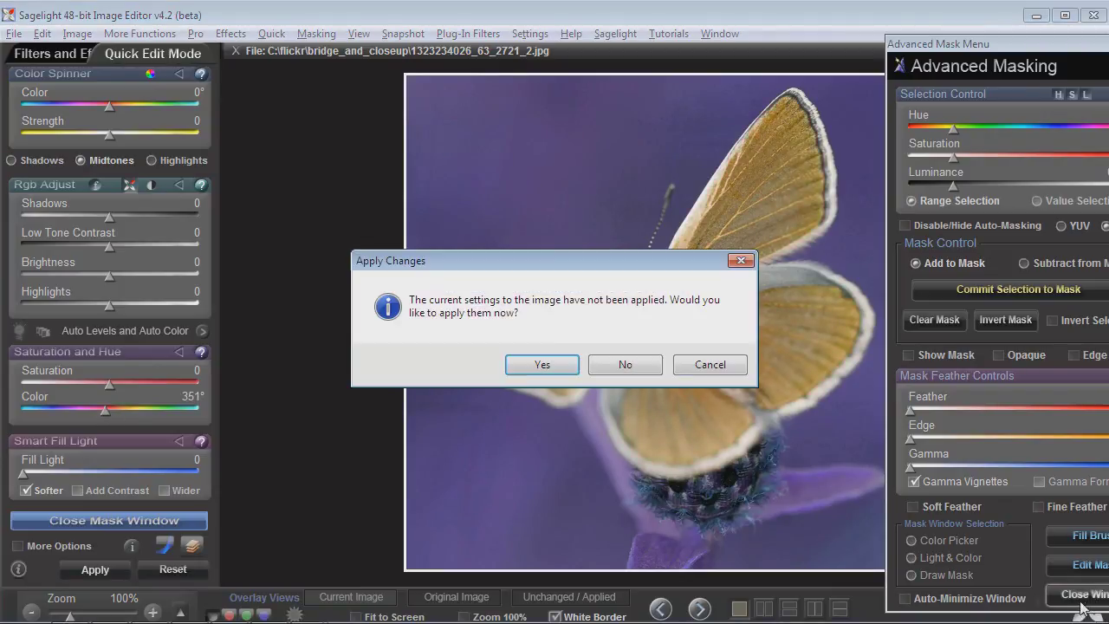
click(607, 370)
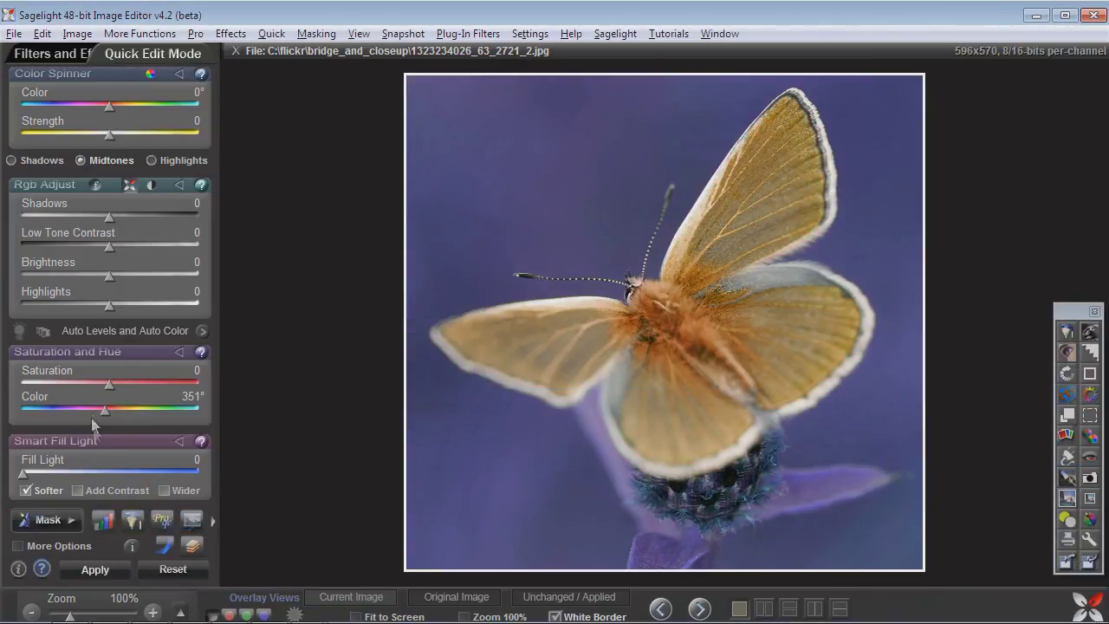